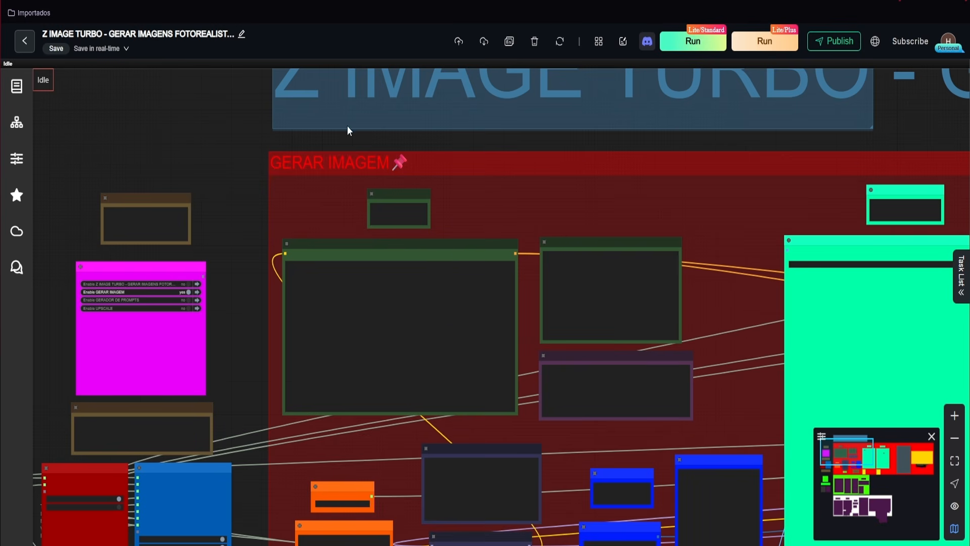
Look over the GERAR IMAGEM group and its neighbouring nodes, and hide the link lines on the canvas.
scroll(491, 156, down, 3)
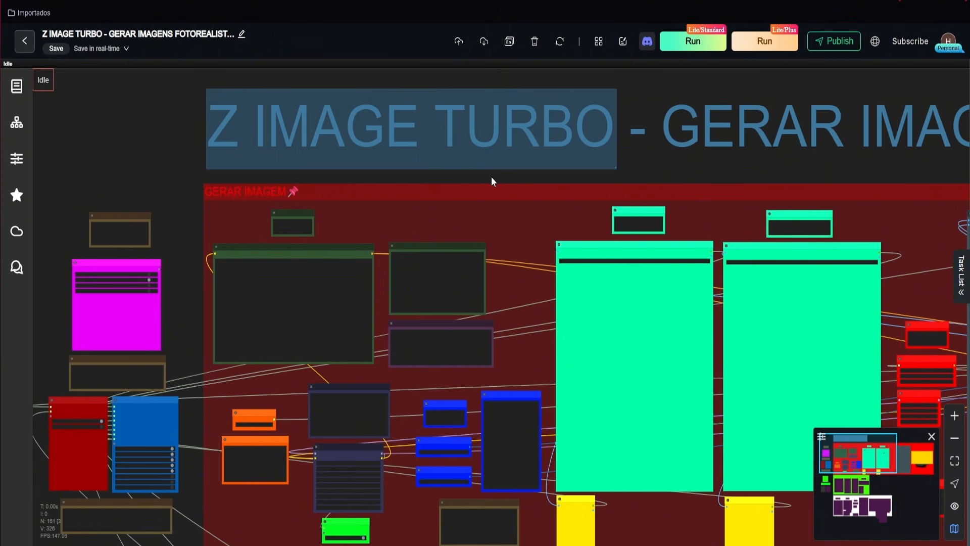
scroll(491, 177, left, 1)
scroll(468, 171, down, 2)
scroll(468, 174, up, 3)
scroll(468, 176, up, 2)
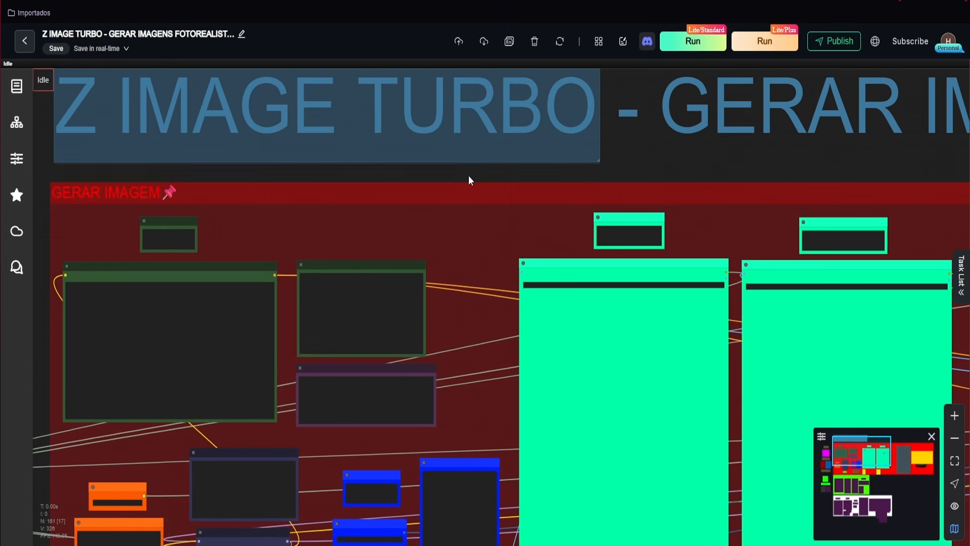
scroll(468, 183, down, 2)
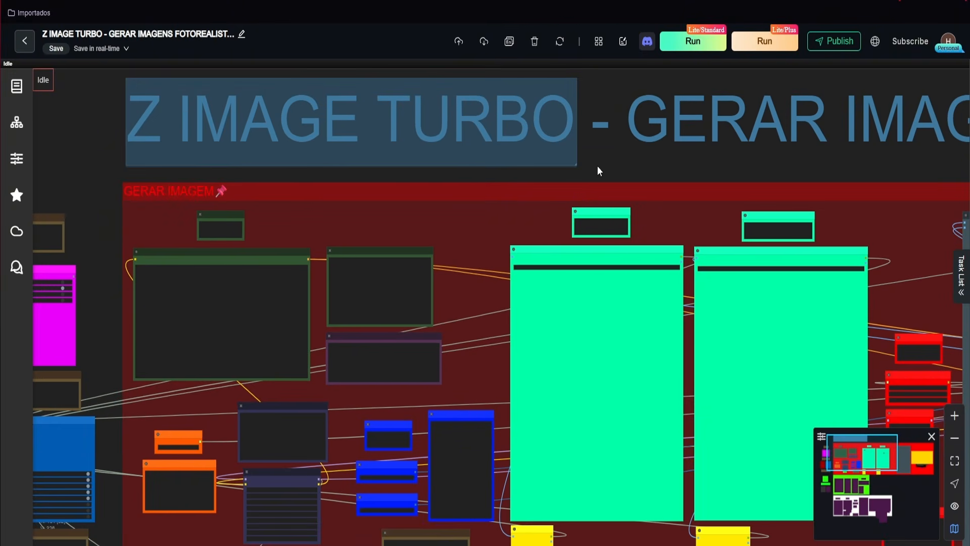
scroll(339, 195, down, 2)
scroll(522, 242, left, 2)
scroll(522, 242, down, 2)
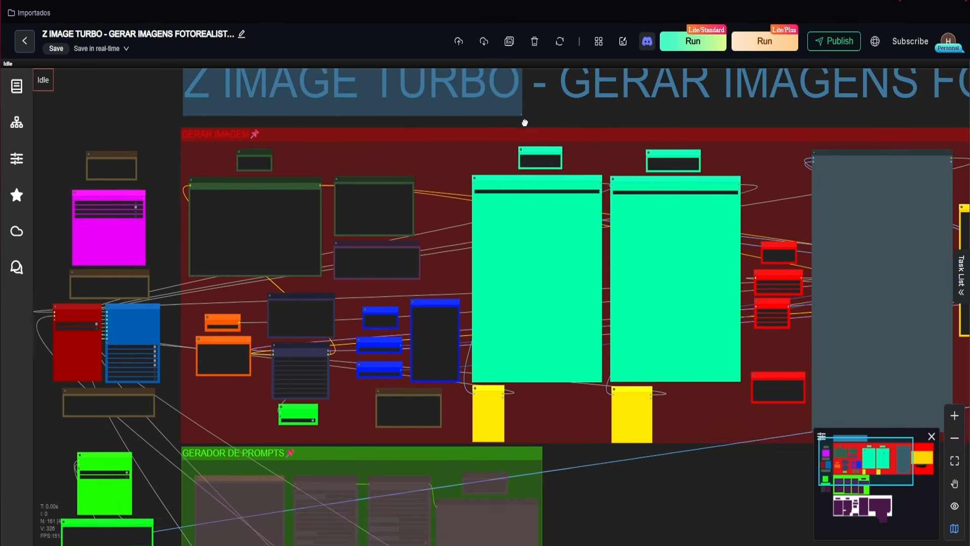
scroll(472, 410, down, 3)
scroll(621, 316, up, 3)
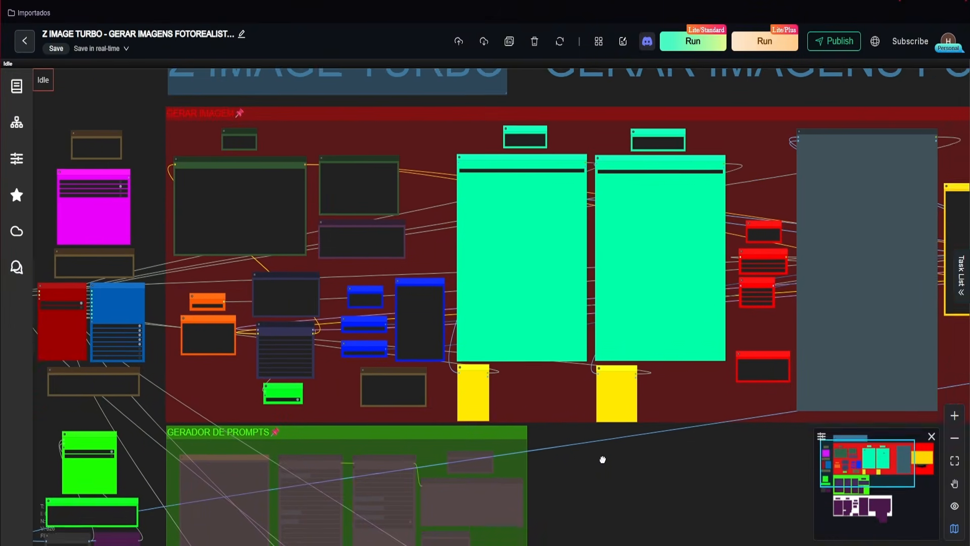
drag(359, 129, 467, 139)
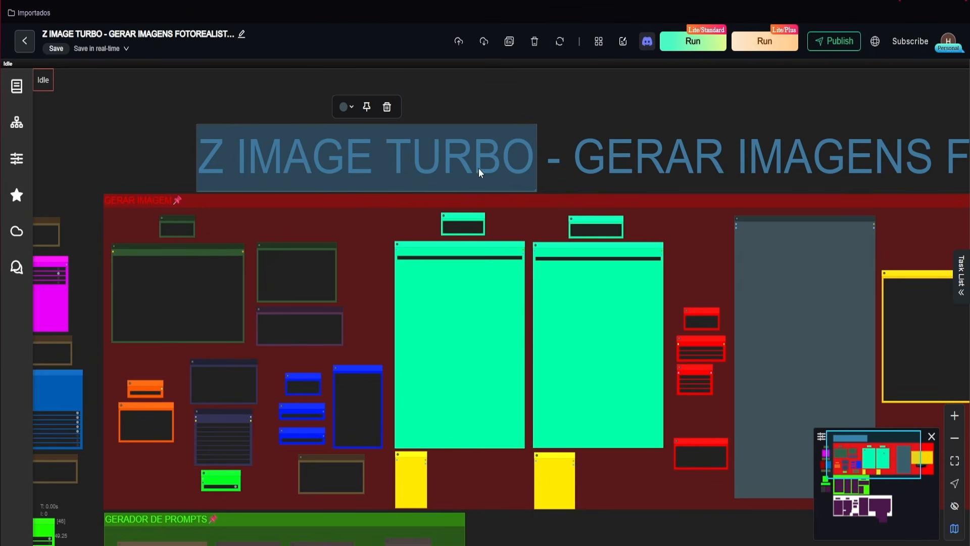
Examine the workflow title and the node layout from the mode switches to the image output nodes.
scroll(319, 108, right, 4)
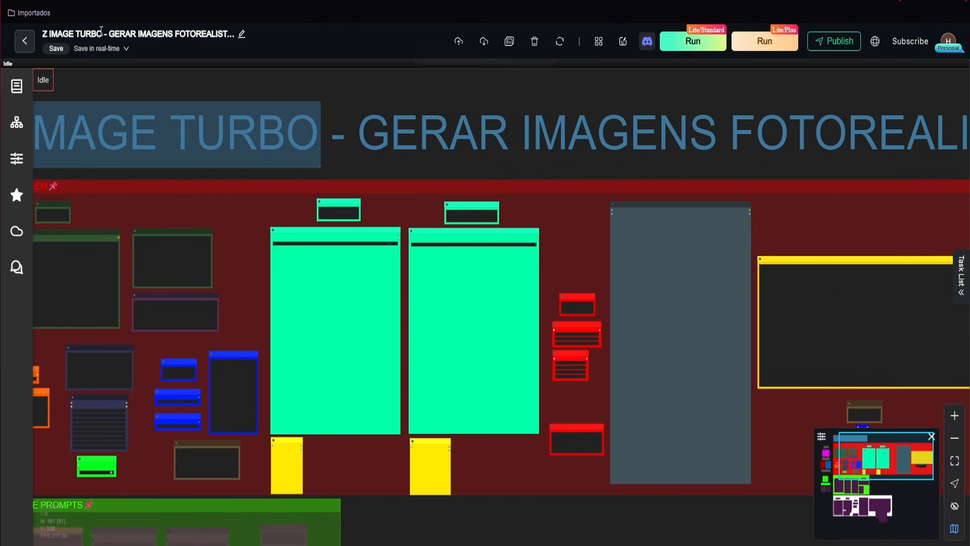
scroll(316, 221, left, 5)
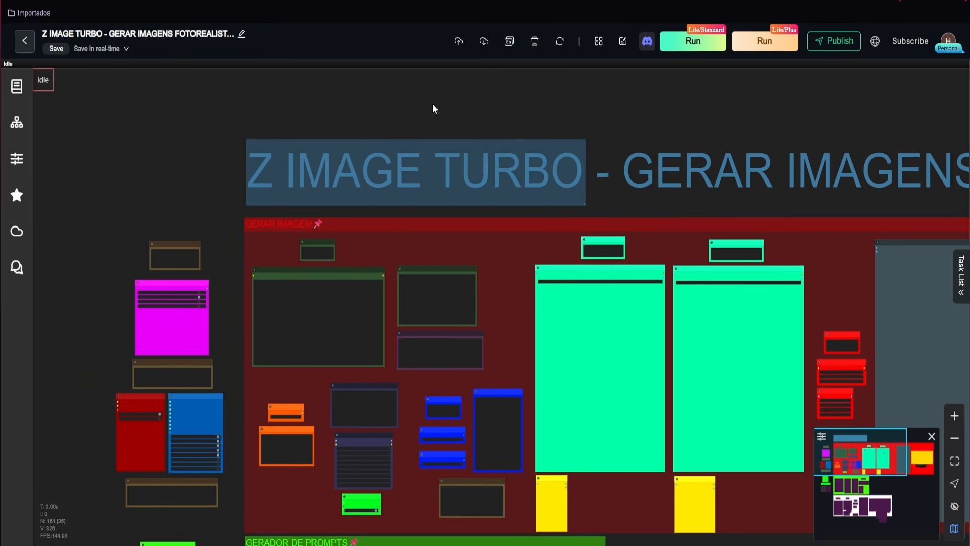
scroll(514, 167, right, 3)
scroll(514, 166, down, 1)
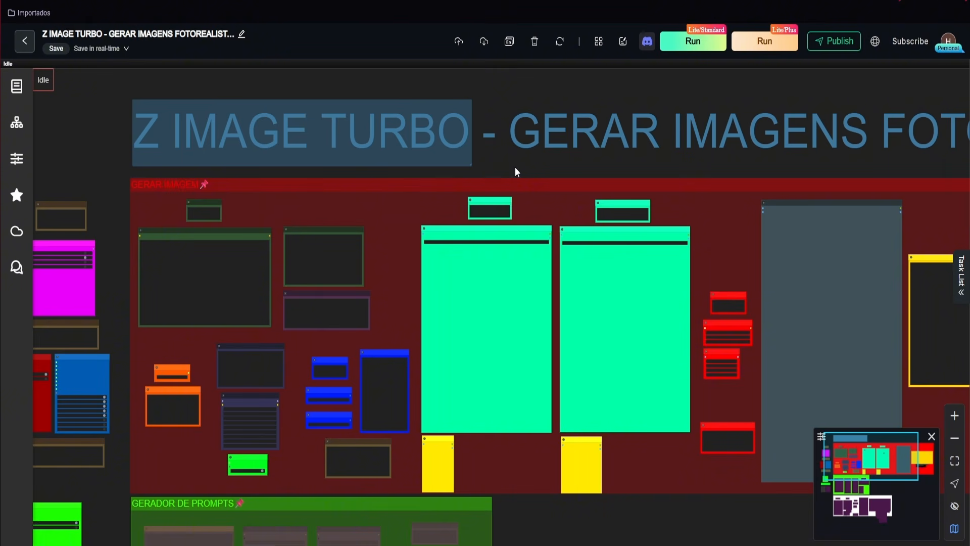
scroll(351, 179, up, 5)
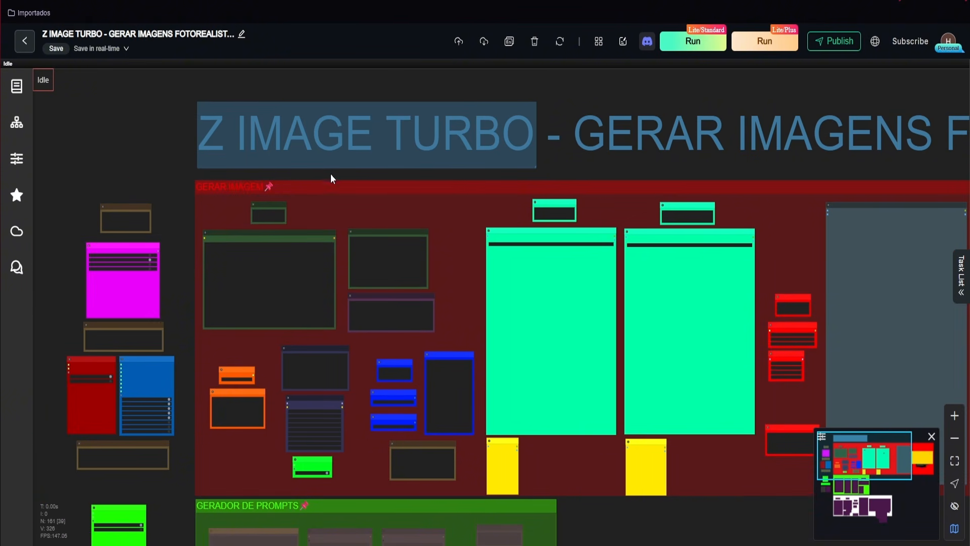
scroll(375, 206, up, 1)
scroll(271, 120, left, 6)
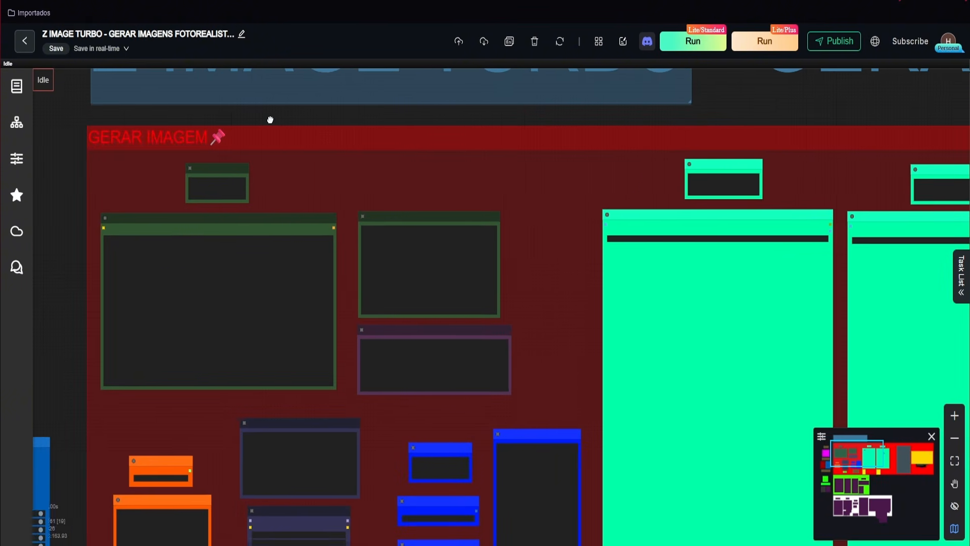
In the magenta ON/OFF node, enable GERADOR DE PROMPTS and disable GERAR IMAGEM.
scroll(356, 284, up, 2)
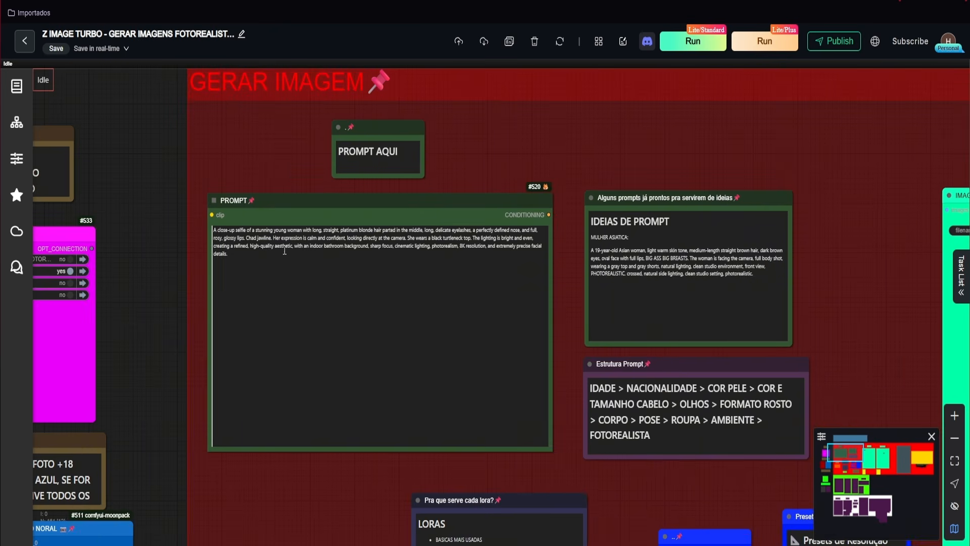
scroll(380, 306, down, 3)
drag(195, 224, 391, 216)
scroll(345, 292, up, 4)
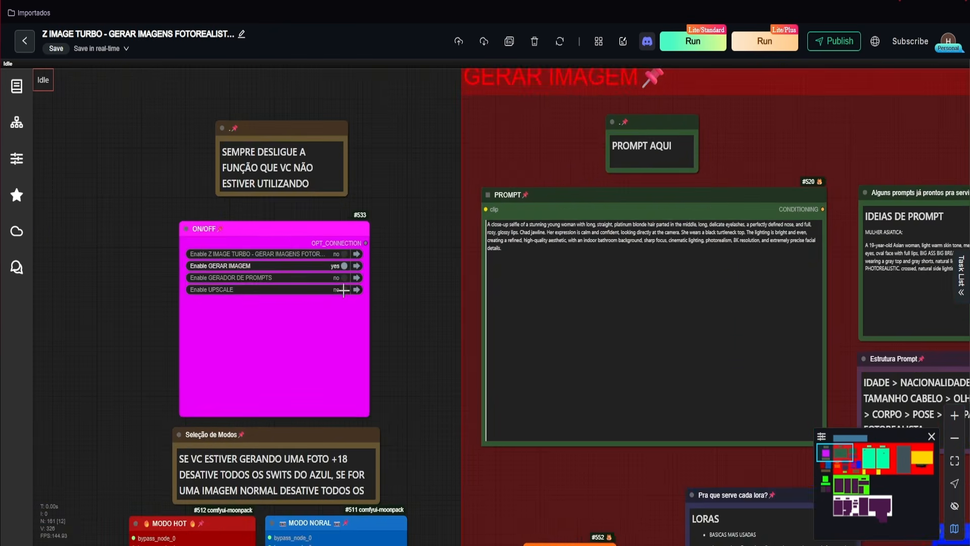
scroll(441, 291, down, 8)
scroll(443, 289, down, 1)
drag(515, 406, 446, 219)
drag(563, 407, 496, 337)
drag(295, 170, 443, 225)
drag(437, 125, 445, 242)
click(421, 198)
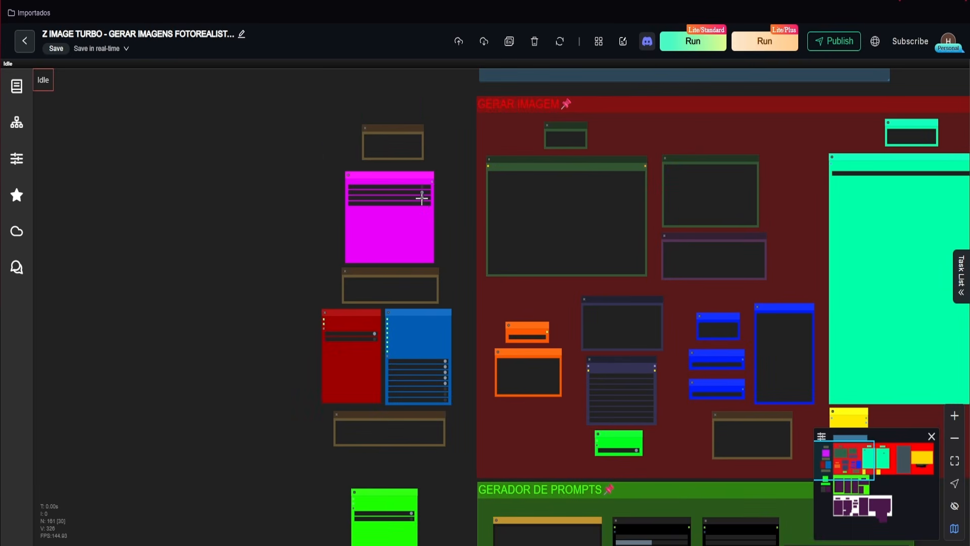
click(422, 192)
Examine the GERADOR DE PROMPTS group: body types, physical characteristics, pose, clothing and lighting settings, and the PROMPT FINAL node.
drag(490, 306, 394, 113)
scroll(604, 353, up, 8)
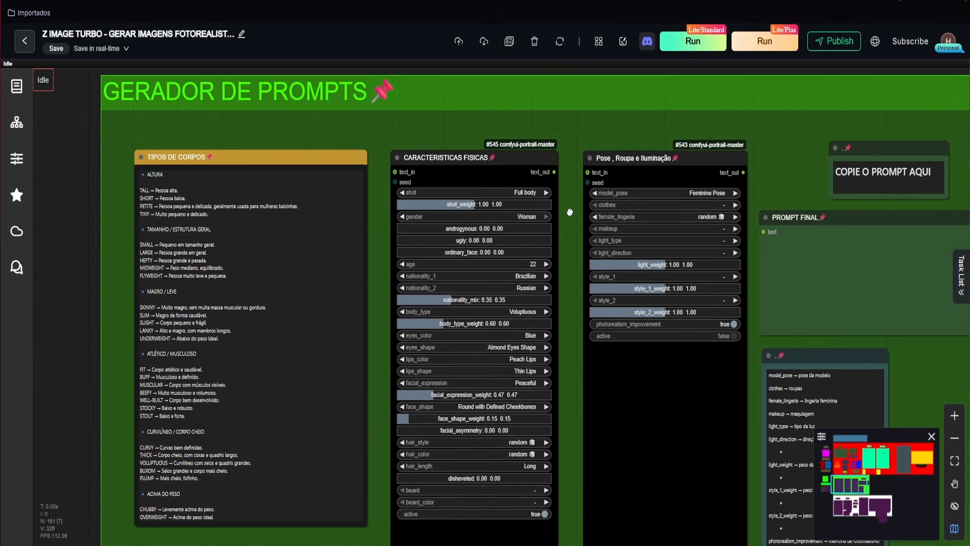
drag(570, 212, 567, 206)
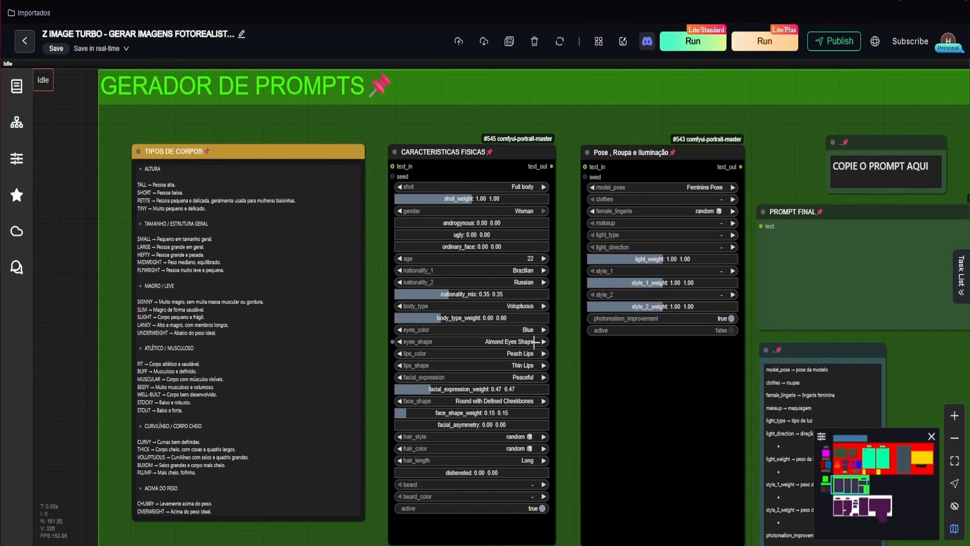
scroll(545, 245, down, 5)
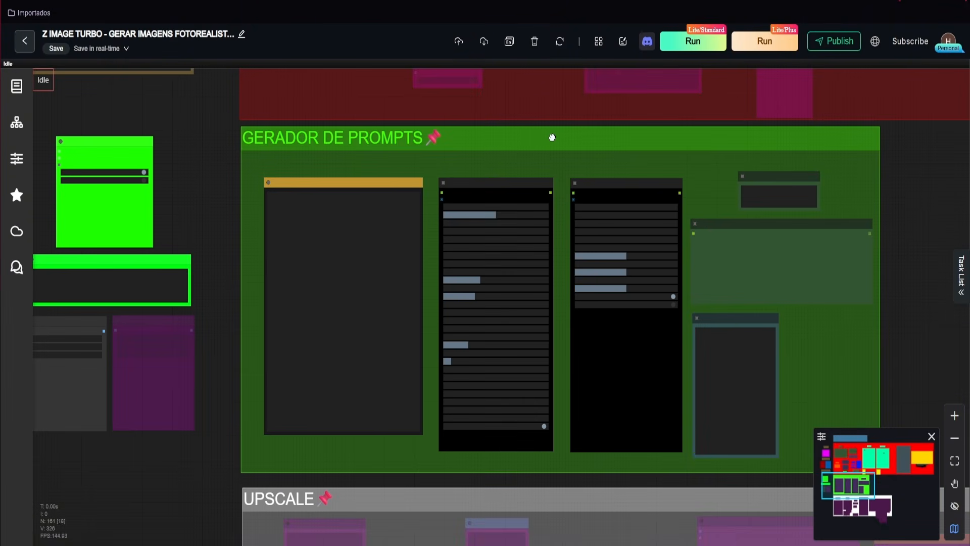
scroll(538, 218, up, 3)
scroll(698, 208, up, 2)
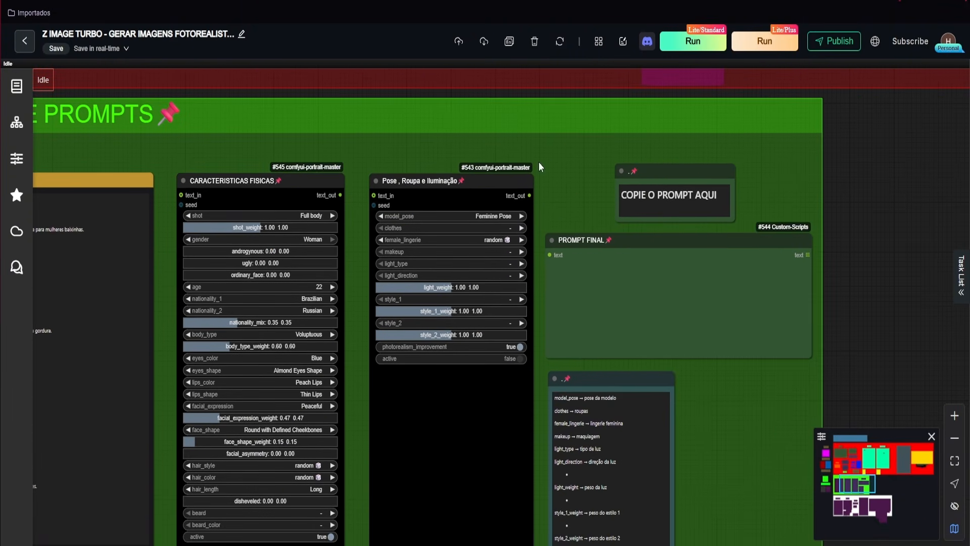
drag(575, 198, 557, 210)
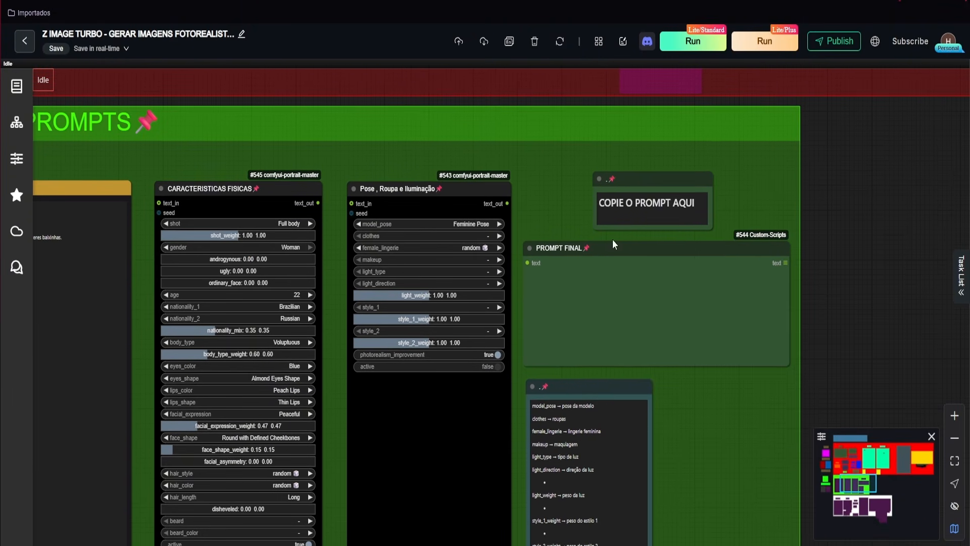
scroll(576, 268, up, 4)
scroll(558, 279, down, 5)
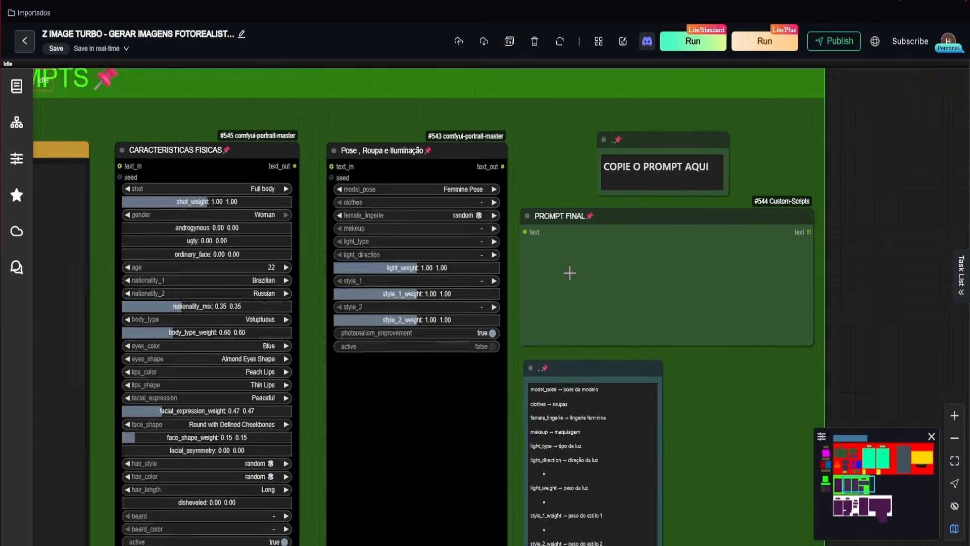
scroll(448, 274, down, 2)
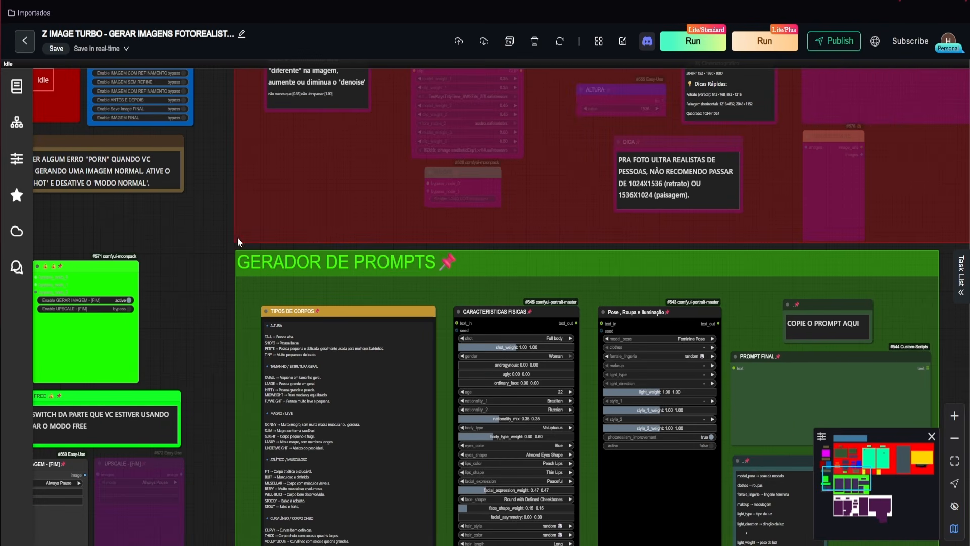
Switch GERADOR DE PROMPTS off and GERAR IMAGEM back on in the magenta ON/OFF node.
drag(215, 176, 221, 337)
drag(217, 160, 189, 283)
drag(198, 176, 160, 275)
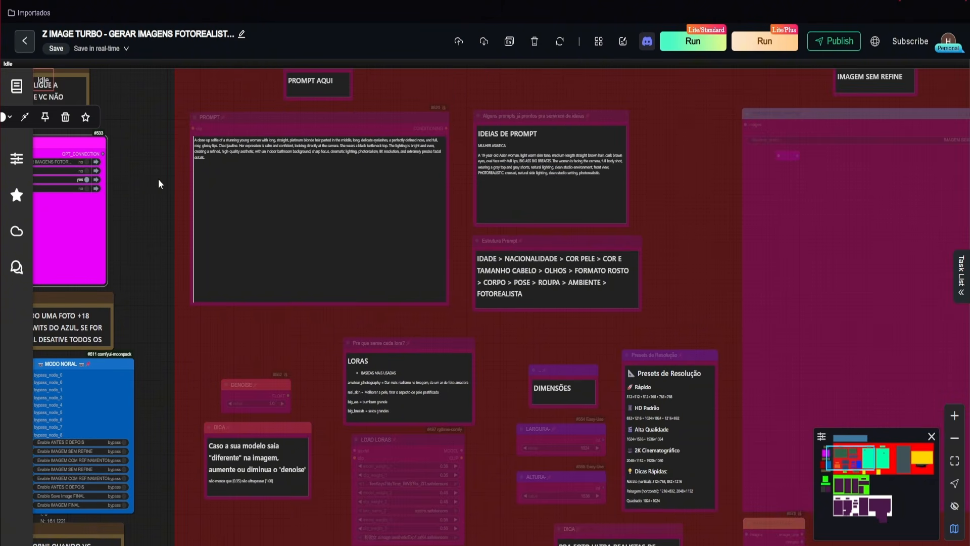
drag(164, 146, 205, 308)
scroll(191, 239, down, 2)
drag(190, 240, 319, 142)
click(233, 211)
click(235, 220)
Examine the green MODO FREE note and the GERAR IMAGEM and UPSCALE switches above it.
drag(283, 219, 363, 143)
scroll(368, 234, down, 5)
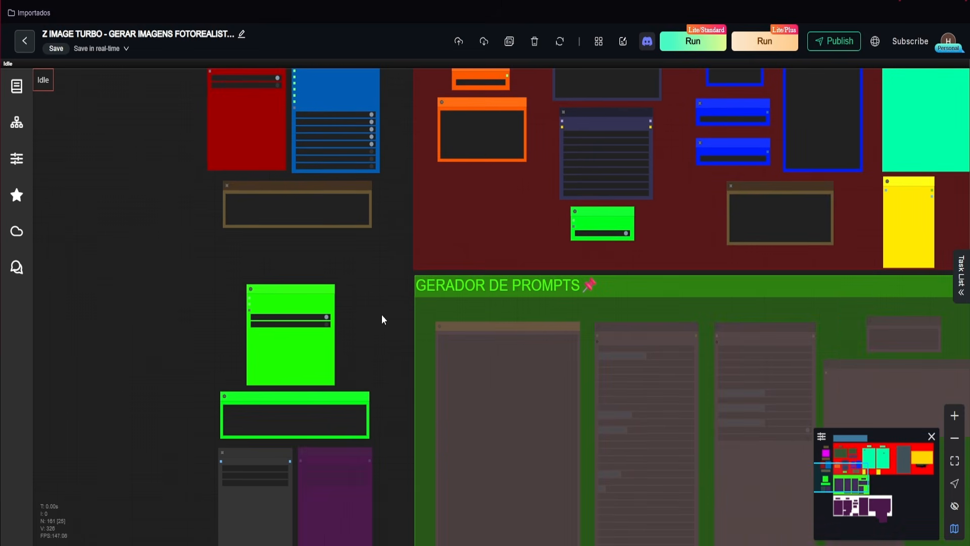
scroll(351, 320, up, 5)
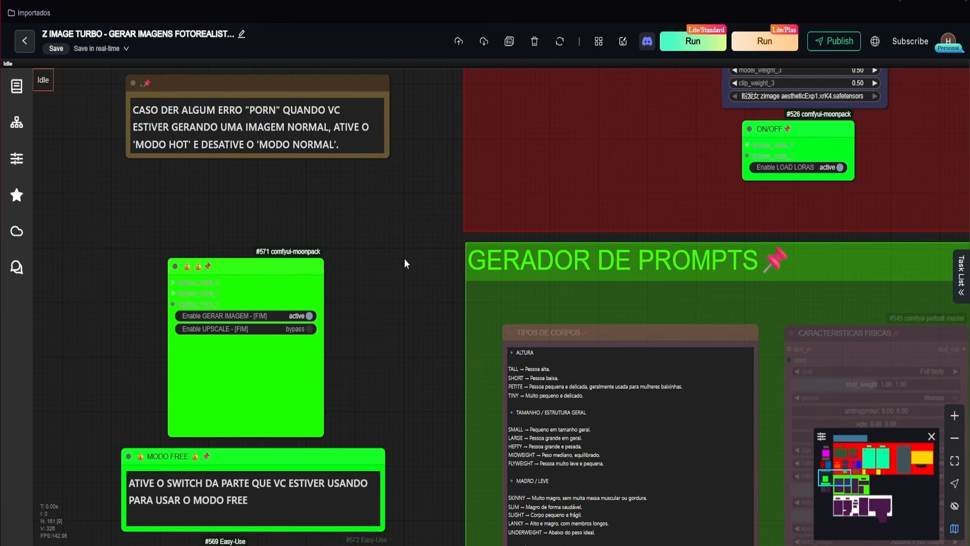
scroll(405, 264, down, 4)
Set the first Zip Compress switch in the red MODO HOT node to bypass.
drag(420, 180, 367, 399)
drag(336, 113, 273, 276)
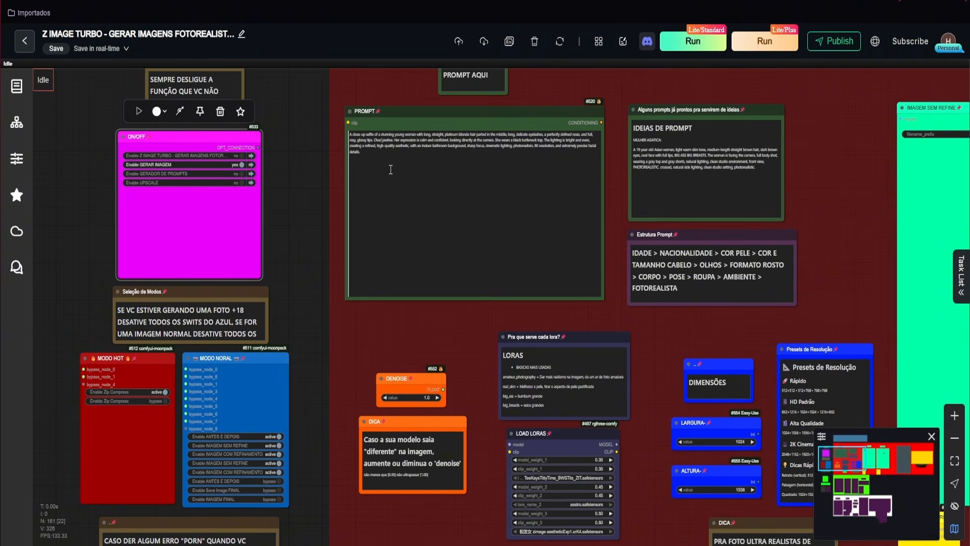
drag(302, 134, 263, 214)
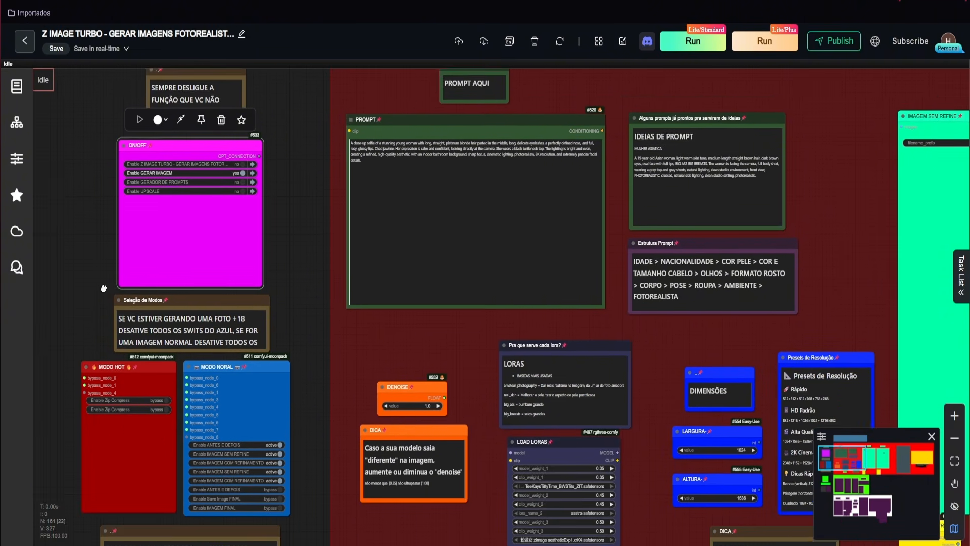
drag(103, 288, 125, 274)
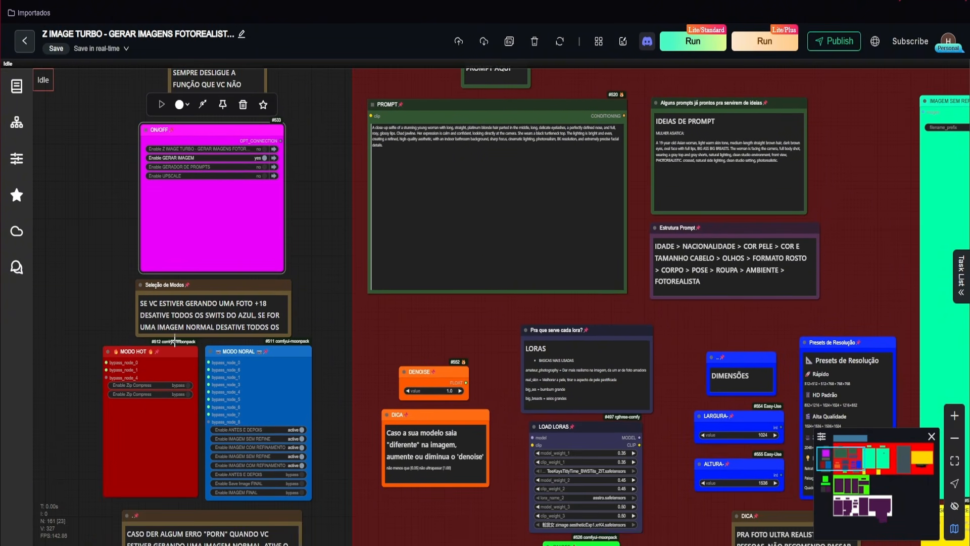
Replace the PROMPT node's text with a photorealistic studio prompt specifying soft diffused lighting, a seamless light gray or white backdrop and camera details.
drag(329, 287, 257, 386)
drag(267, 195, 241, 240)
drag(303, 309, 282, 284)
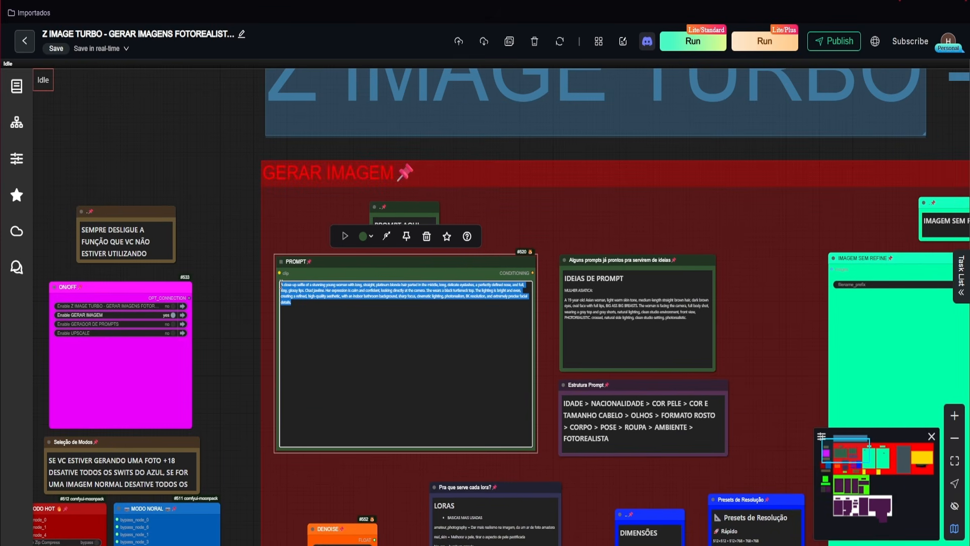
key(Delete)
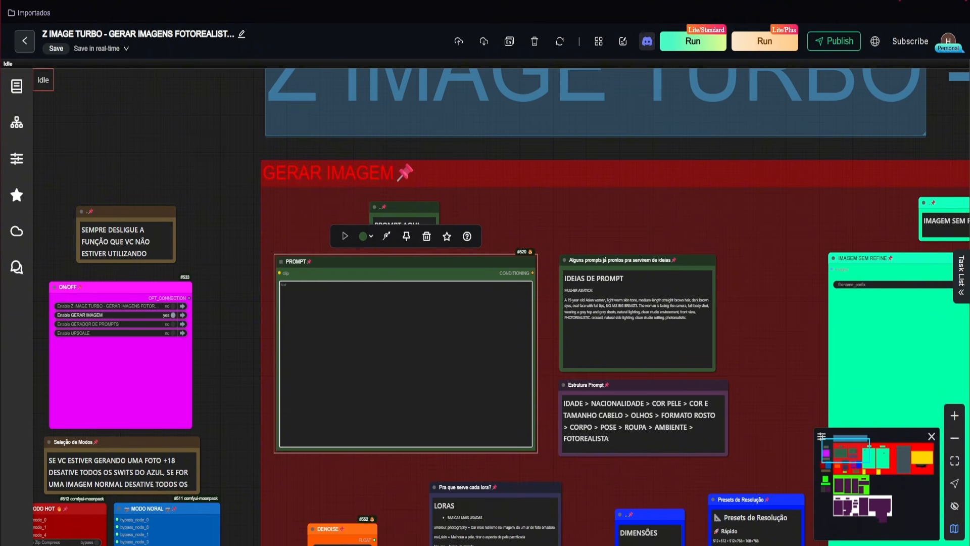
text(Lighting is soft, diffused studio lighting with subtle rim lighting to accentuate body contours without harsh shadows. Colors are clean and balanced with realistic skin tones.  Background: seamless light gray or white studio backdrop with no distractions.  Camera: - Eye-level perspective - Full-body framing - 85mm portrait lens - f/4 aperture - Ultra-high resolution - Sharp focus from head to toe - Professional studio photography - Photorealistic - Natural skin texture - Realistic anatomy - HDR - Extremely detailed - High dynamic range - 8K quality - Magazine-quality fashion photography - No motion blur - No distortion - No cropped limbs - Feet fully visible - Perfect body proportions - Realistic facial features - Clean composition)
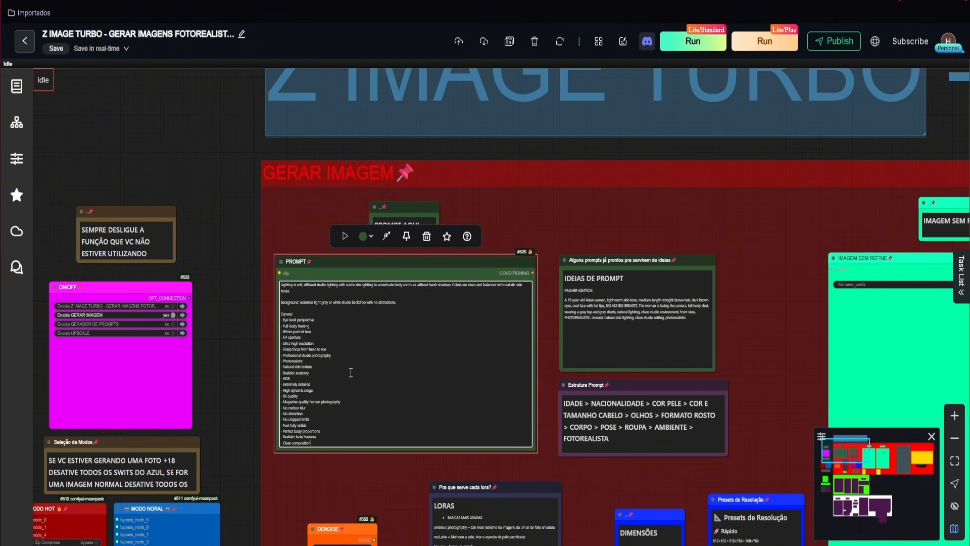
scroll(322, 433, down, 1)
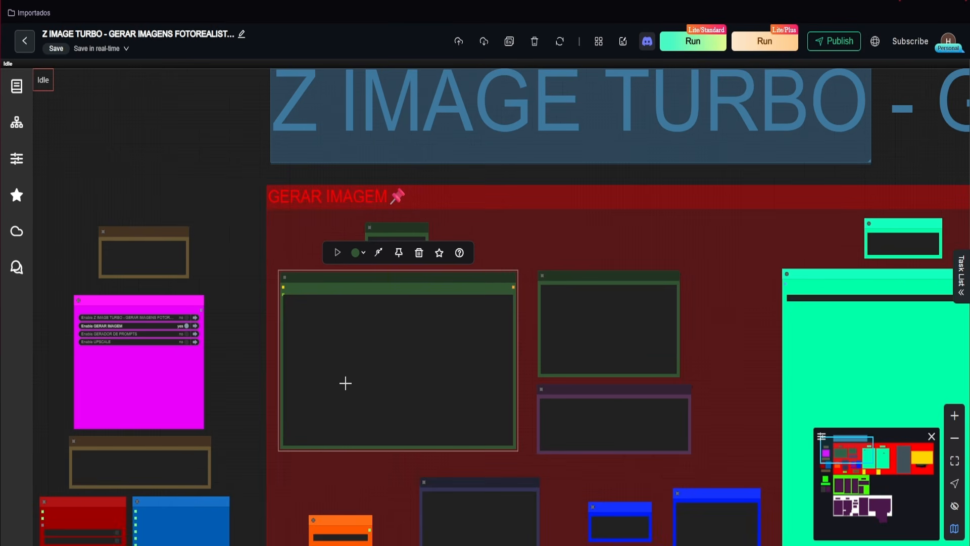
scroll(341, 382, up, 3)
scroll(636, 366, down, 2)
click(340, 359)
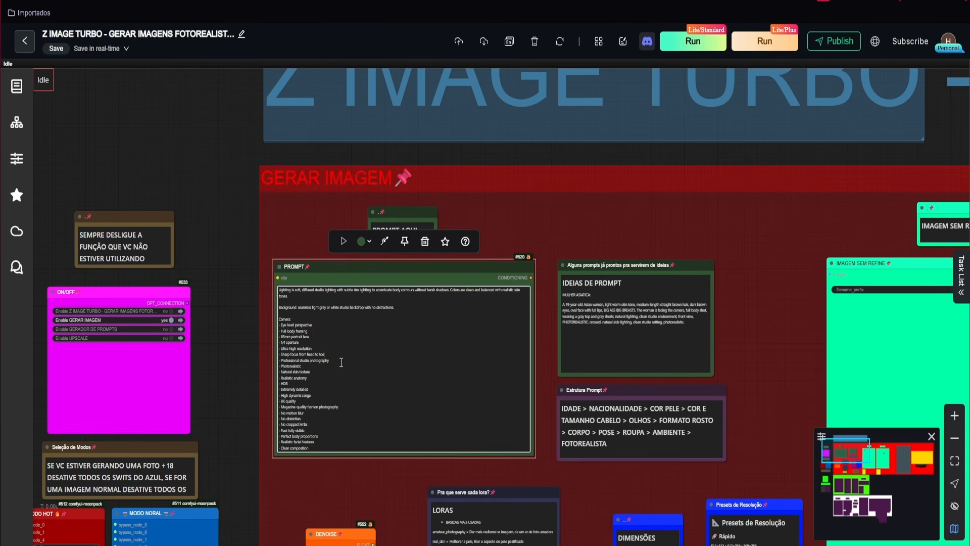
scroll(346, 399, down, 3)
scroll(346, 399, up, 4)
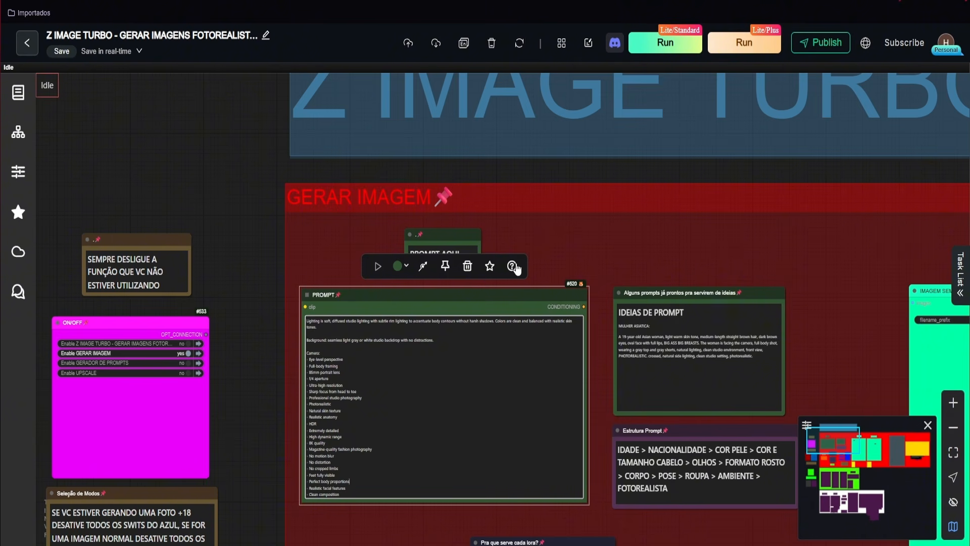
Look over the image output nodes in the GERAR IMAGEM group, from IMAGEM SEM REFINE onward.
drag(606, 181, 511, 179)
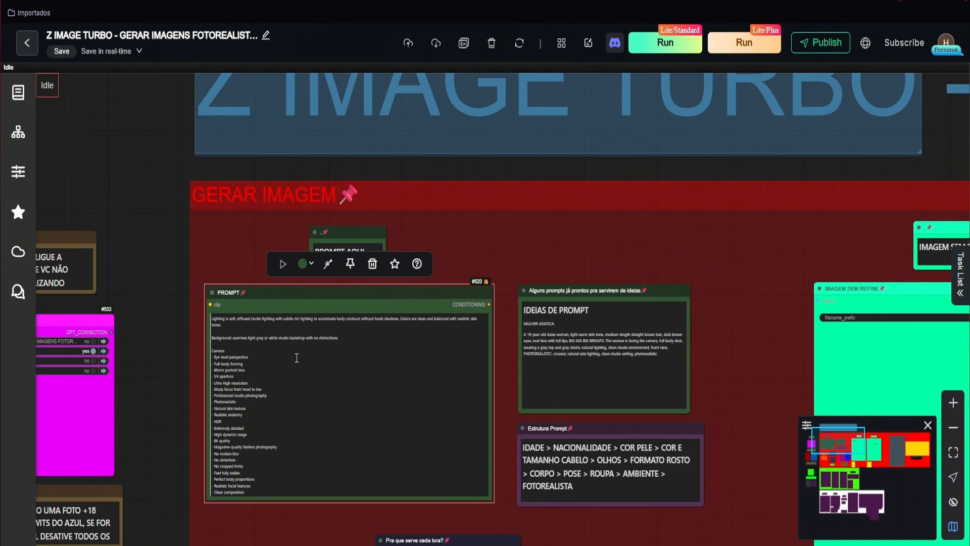
drag(618, 178, 490, 178)
scroll(473, 323, down, 3)
drag(748, 167, 548, 206)
drag(734, 187, 568, 196)
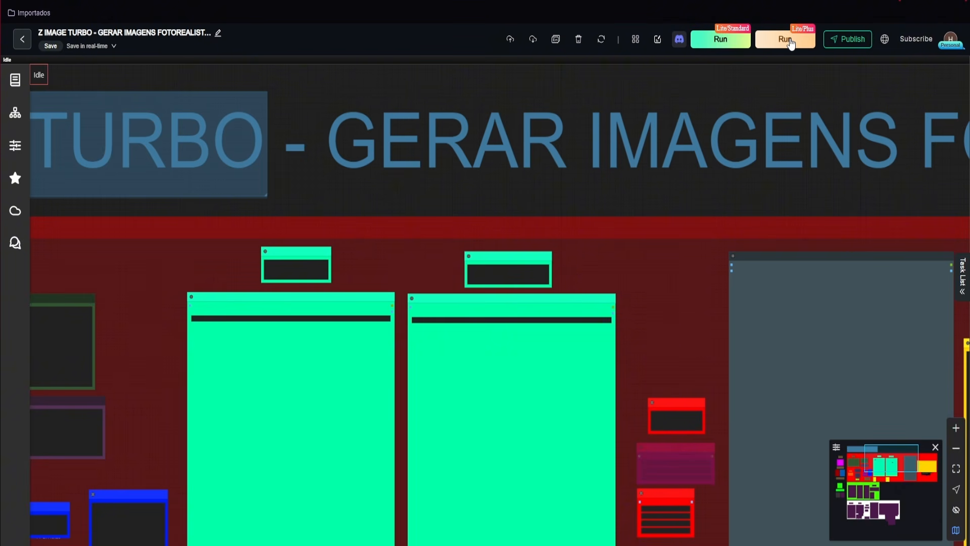
Run the workflow in Lite/Plus mode and cancel the task still generating once the model image is in the ANTES E DEPOIS node.
click(791, 43)
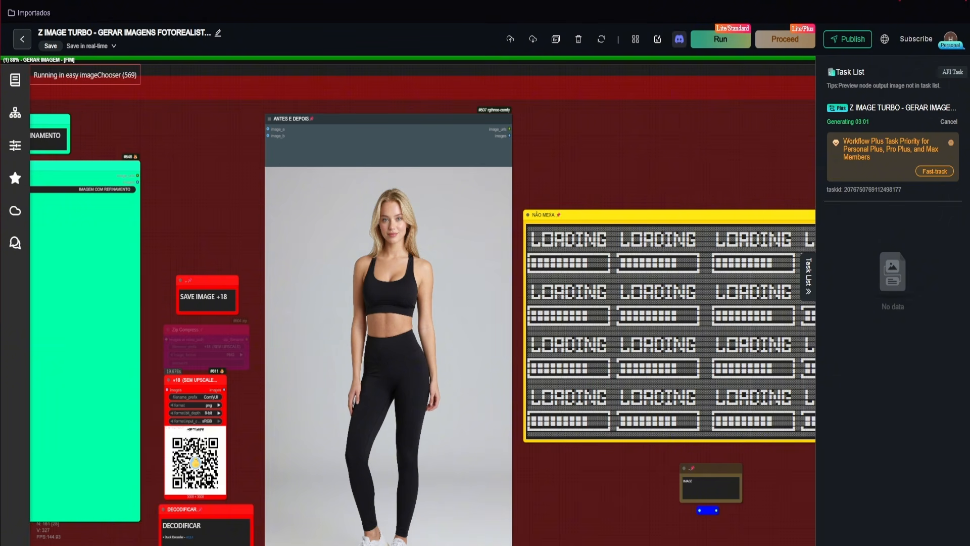
click(949, 122)
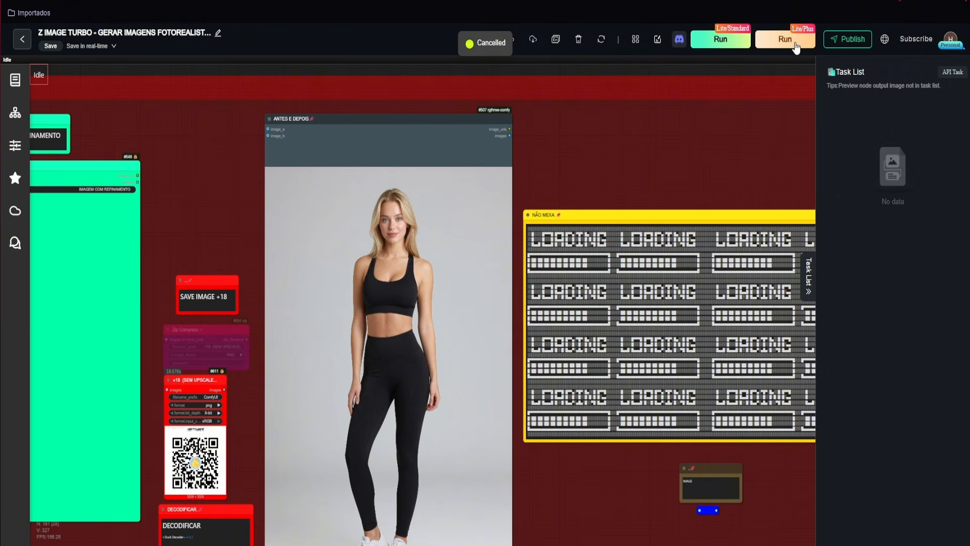
Examine the generated model's face, hair and skin detail up close in the ANTES E DEPOIS comparison.
drag(234, 171, 294, 143)
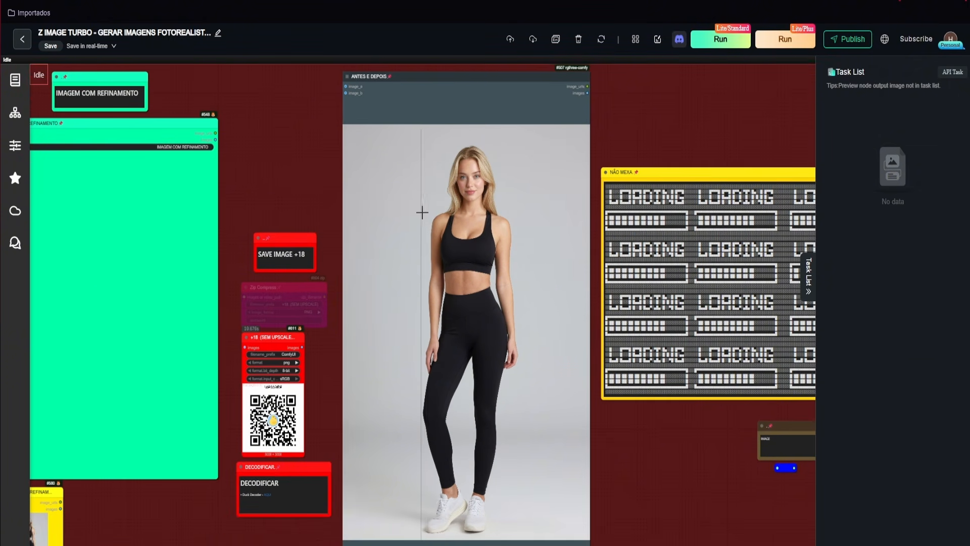
scroll(452, 221, up, 6)
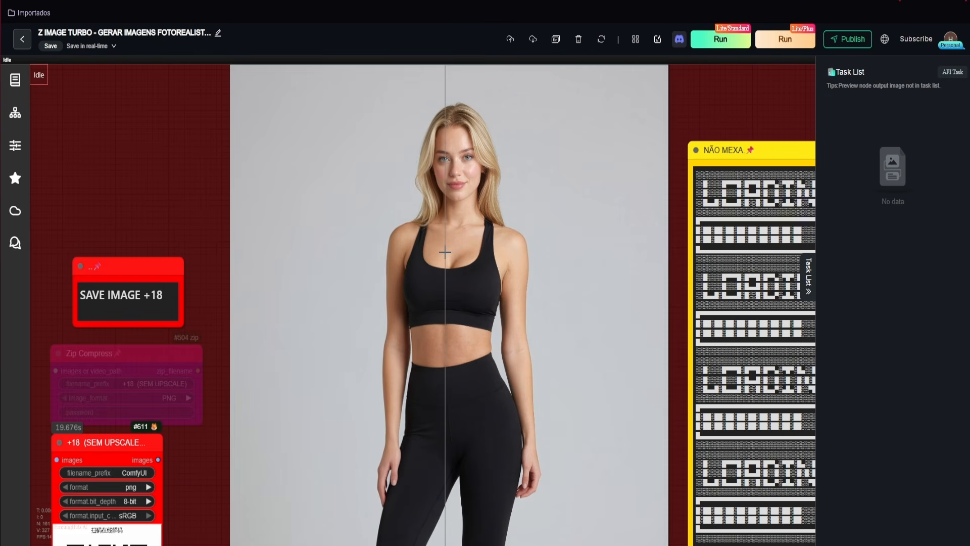
scroll(447, 178, up, 4)
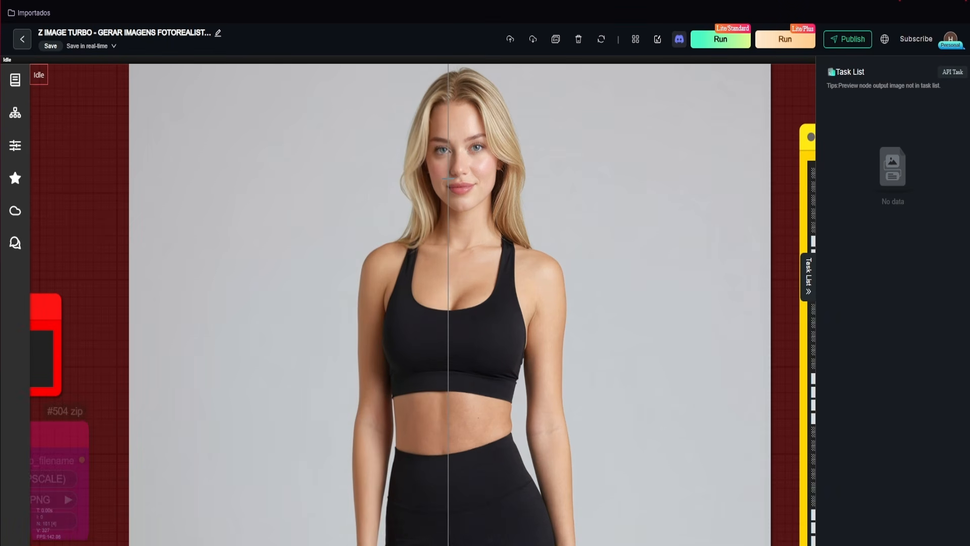
scroll(454, 156, up, 6)
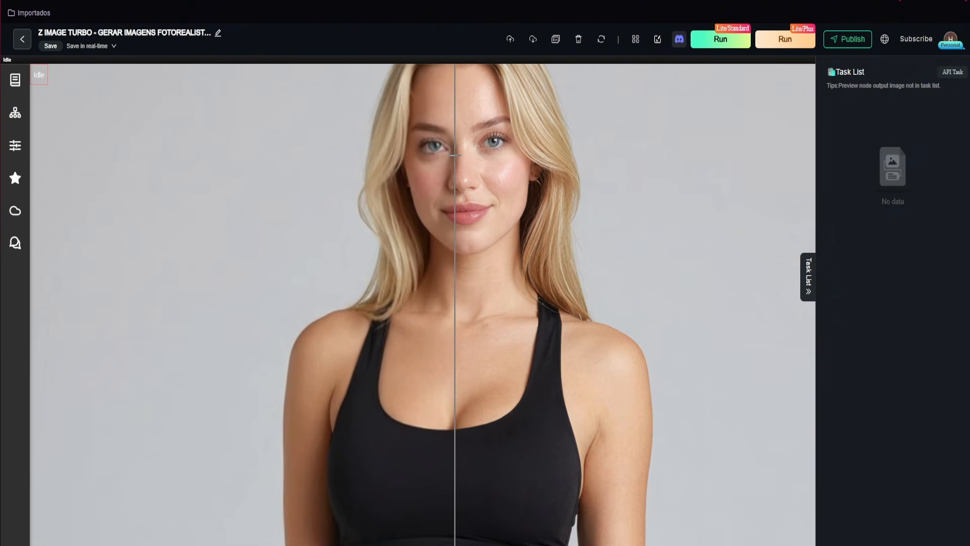
drag(606, 129, 600, 264)
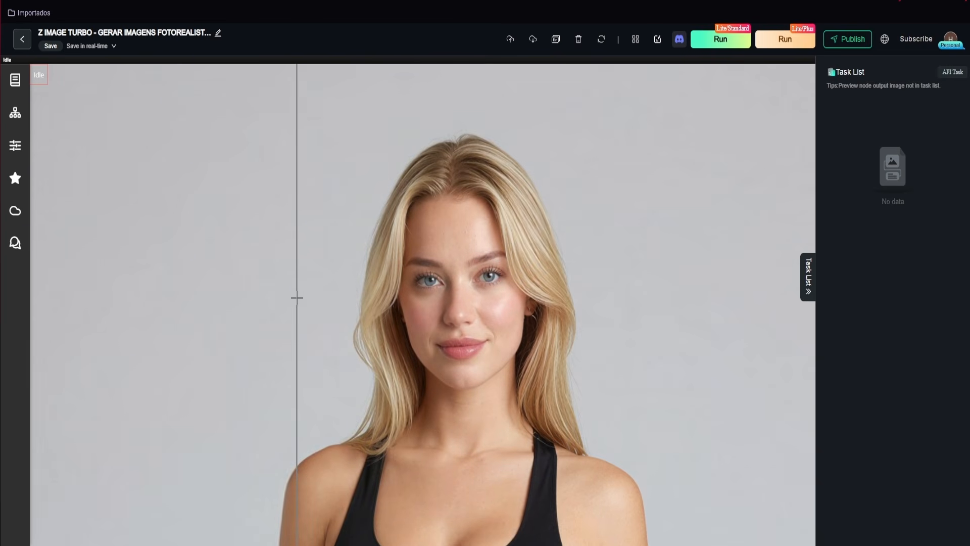
scroll(626, 184, down, 4)
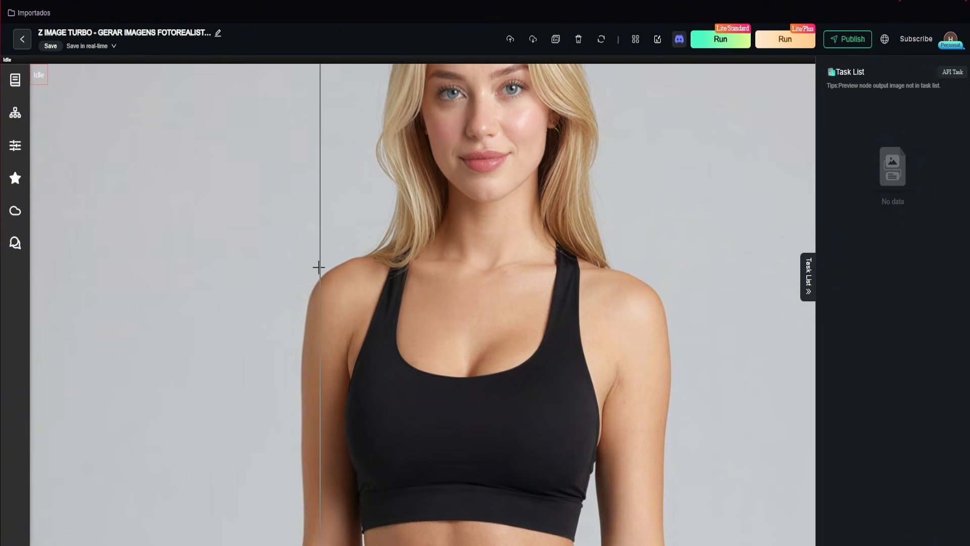
scroll(606, 116, up, 2)
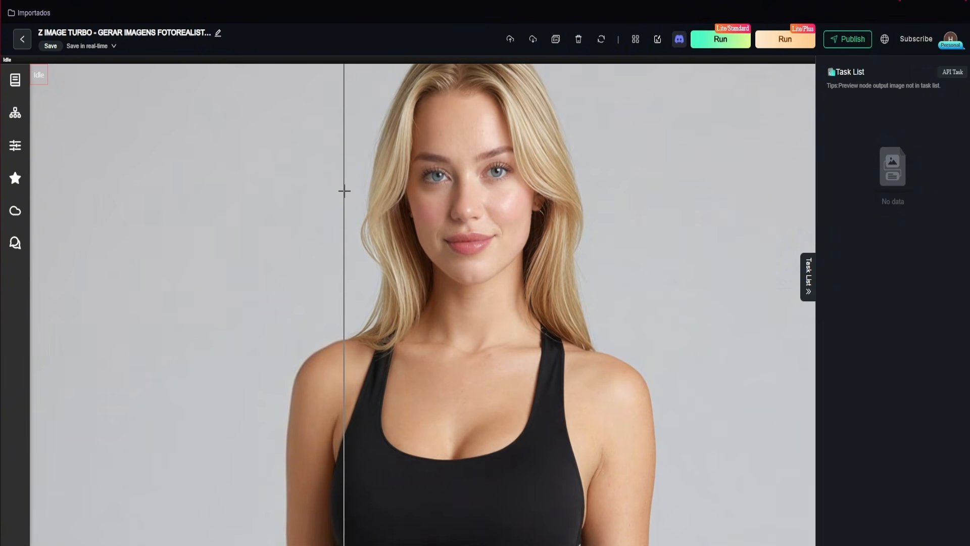
scroll(371, 227, down, 4)
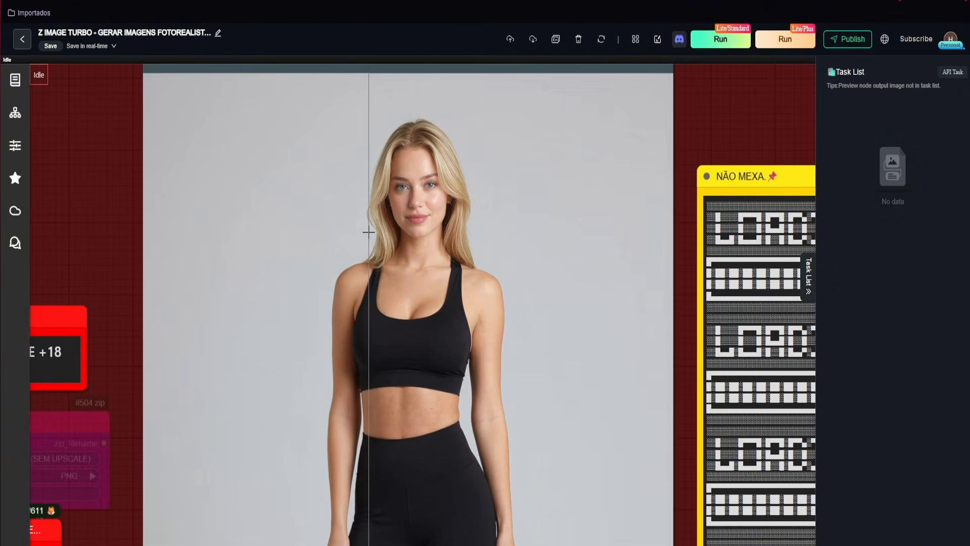
Compare the before and after versions of the model's full figure in the ANTES E DEPOIS node.
scroll(438, 240, down, 2)
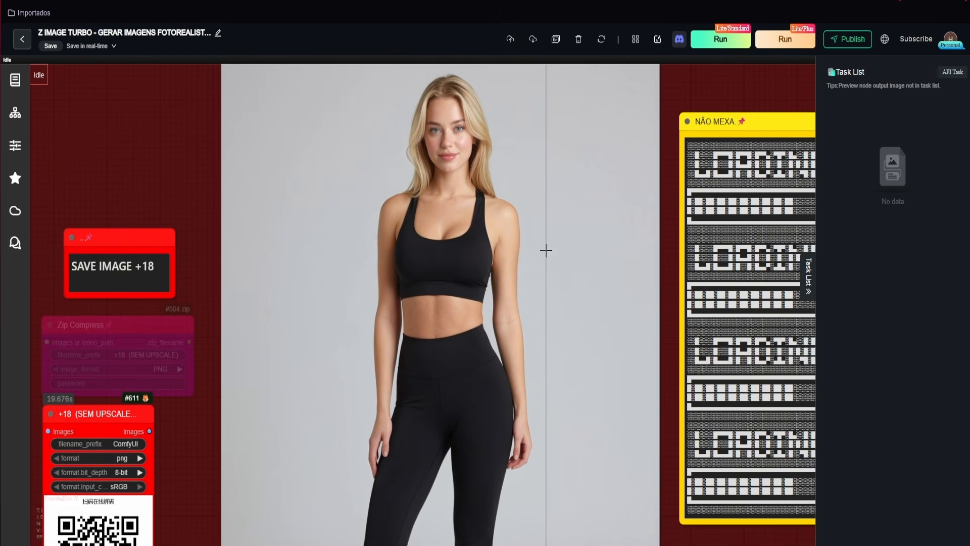
scroll(495, 233, down, 2)
drag(495, 233, 480, 298)
scroll(372, 226, down, 3)
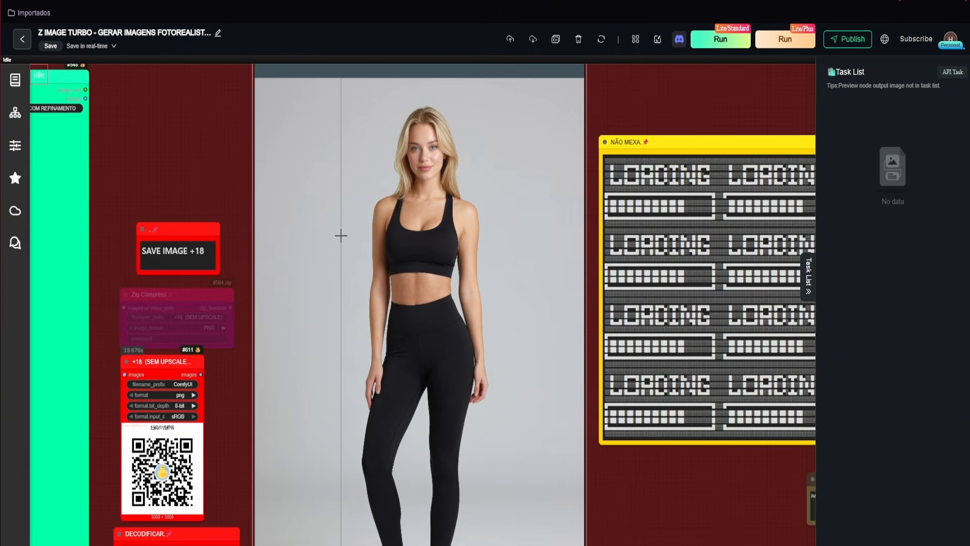
drag(370, 249, 455, 238)
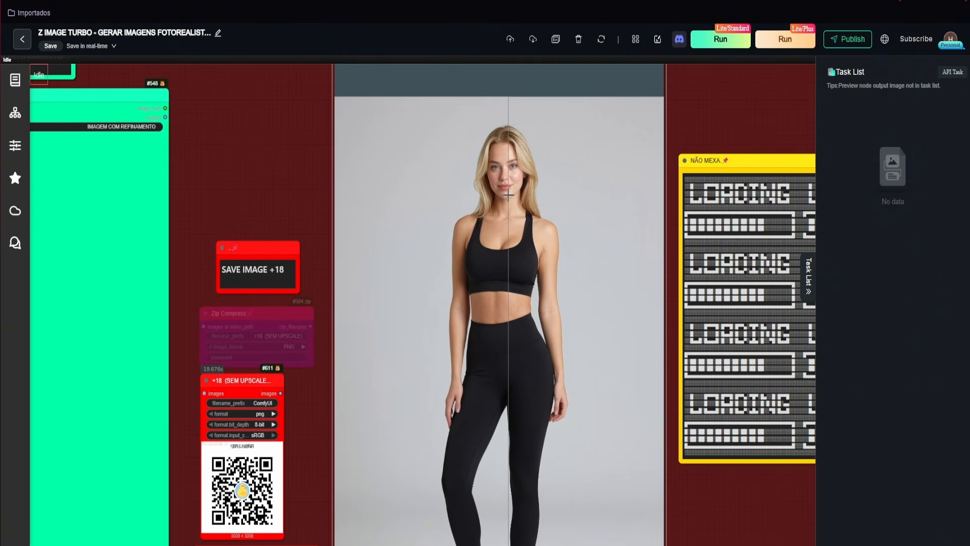
scroll(508, 194, up, 5)
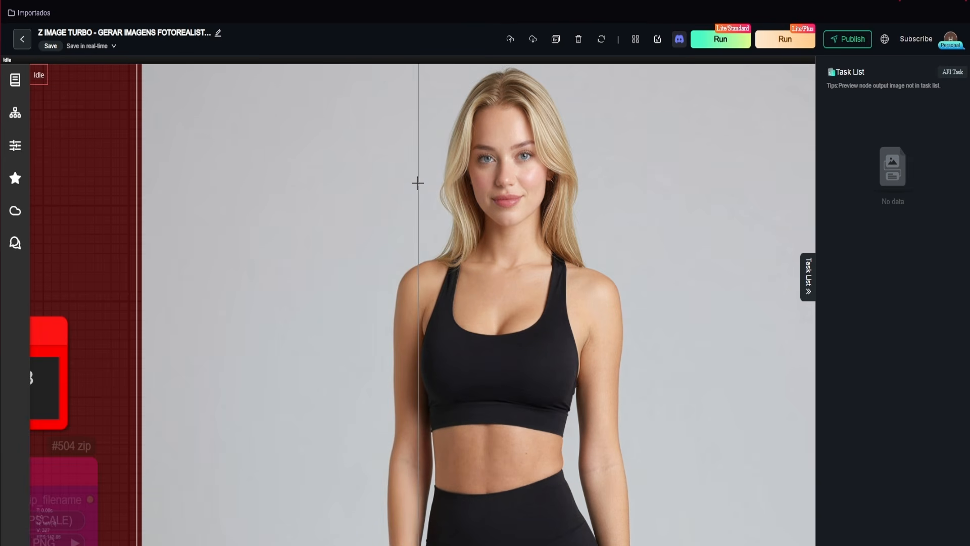
scroll(394, 222, down, 4)
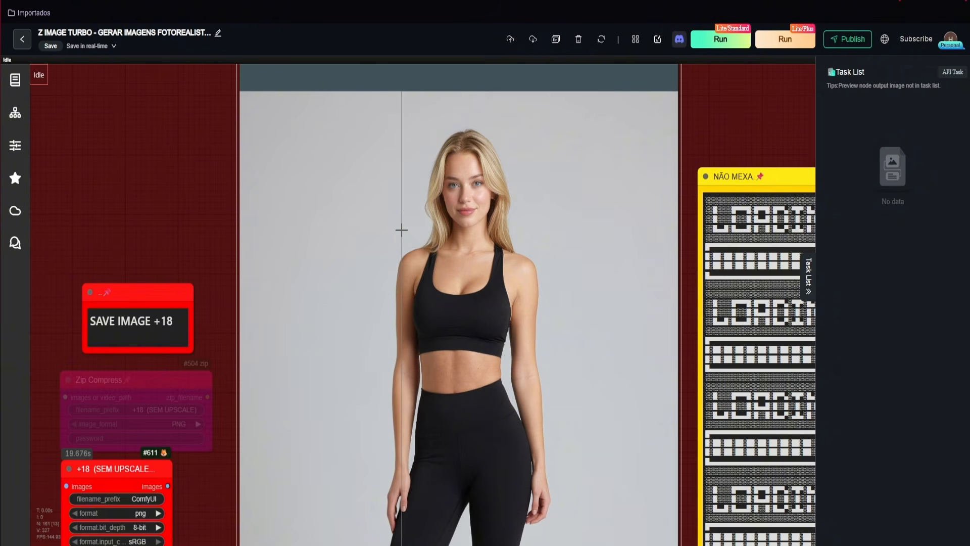
scroll(405, 229, down, 2)
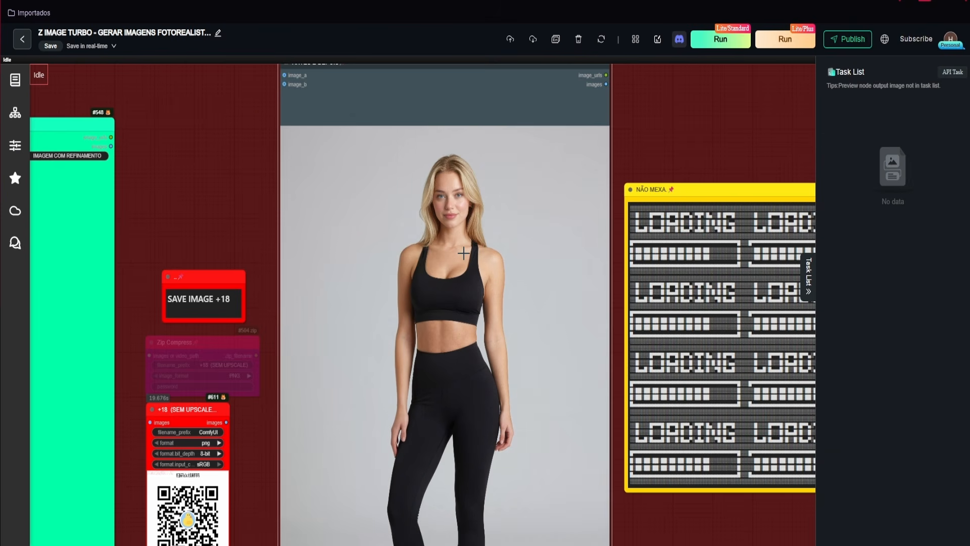
scroll(383, 195, down, 5)
drag(284, 166, 307, 207)
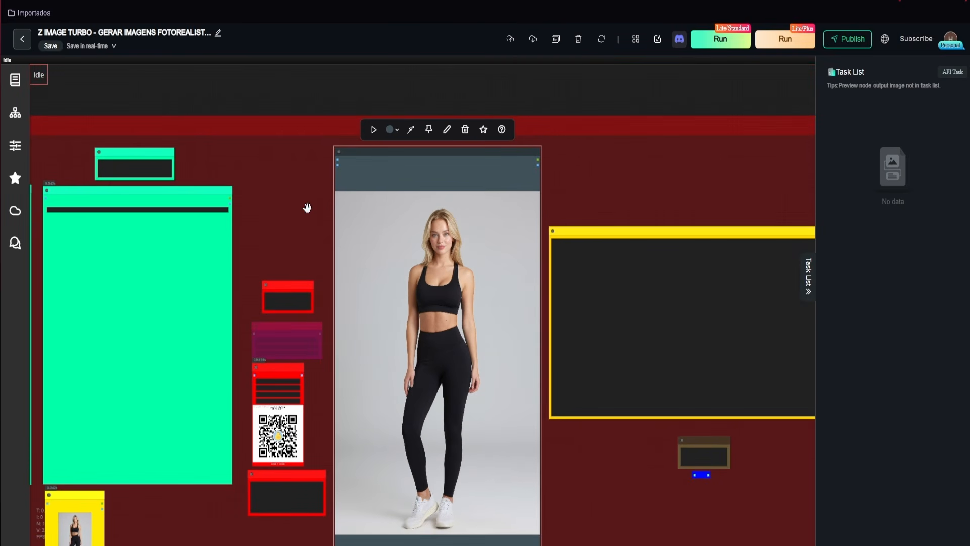
scroll(456, 257, up, 4)
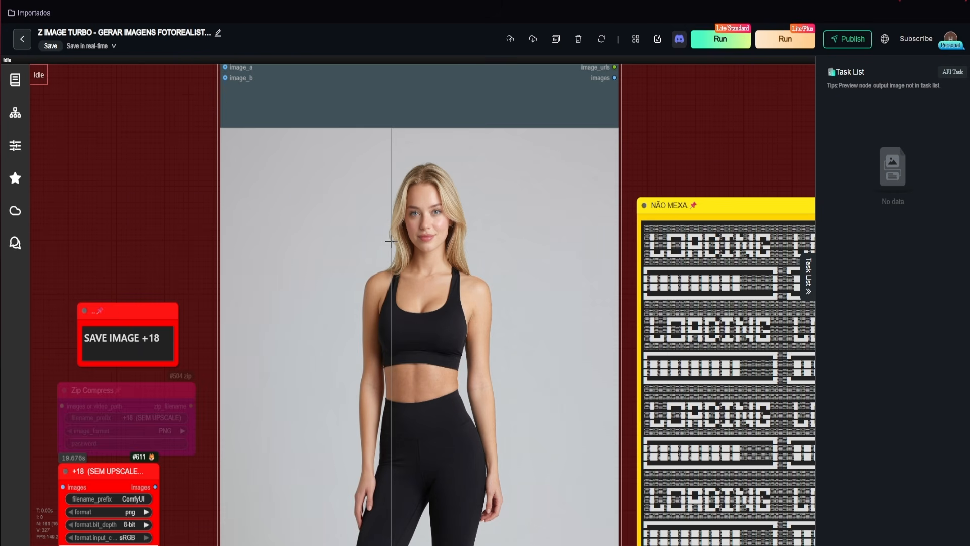
Look over the bypassed UPSCALE group and the generated image outputs in the GERAR IMAGEM group.
drag(470, 383, 694, 226)
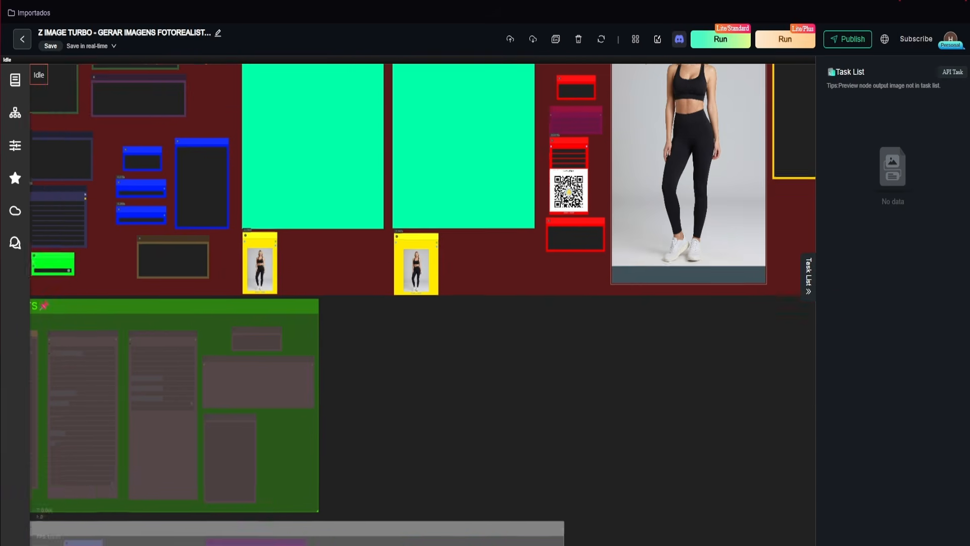
drag(596, 297, 707, 156)
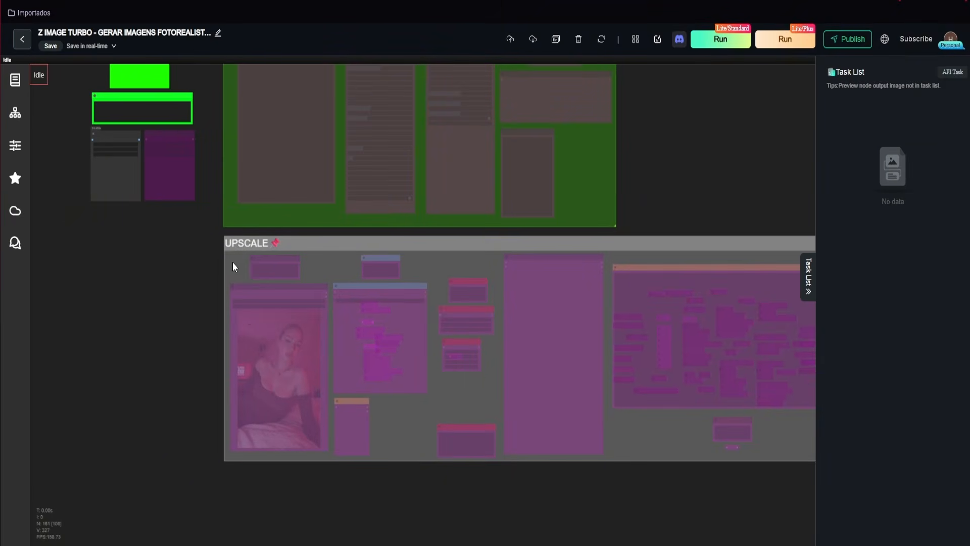
drag(199, 236, 240, 379)
drag(699, 316, 525, 218)
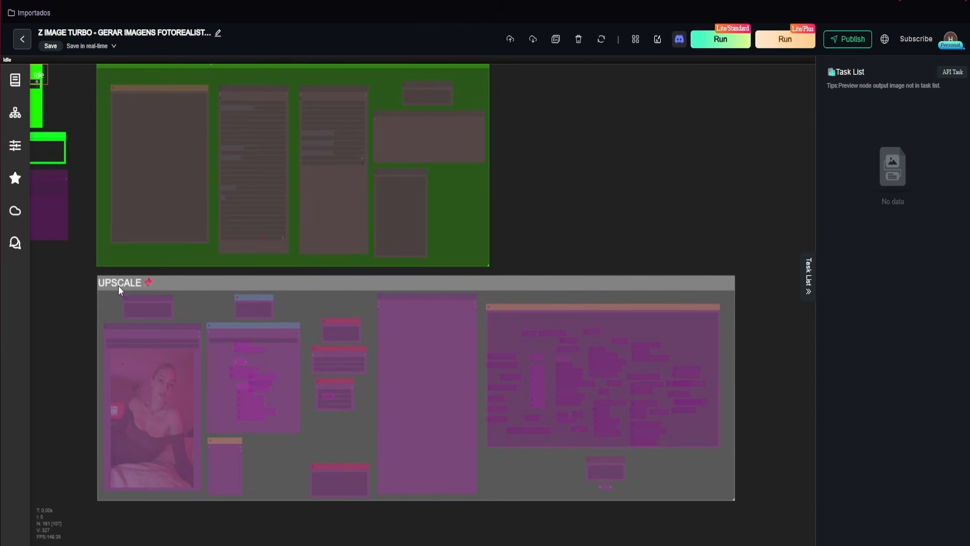
drag(120, 289, 288, 281)
scroll(364, 350, up, 4)
drag(788, 161, 597, 349)
drag(702, 192, 551, 410)
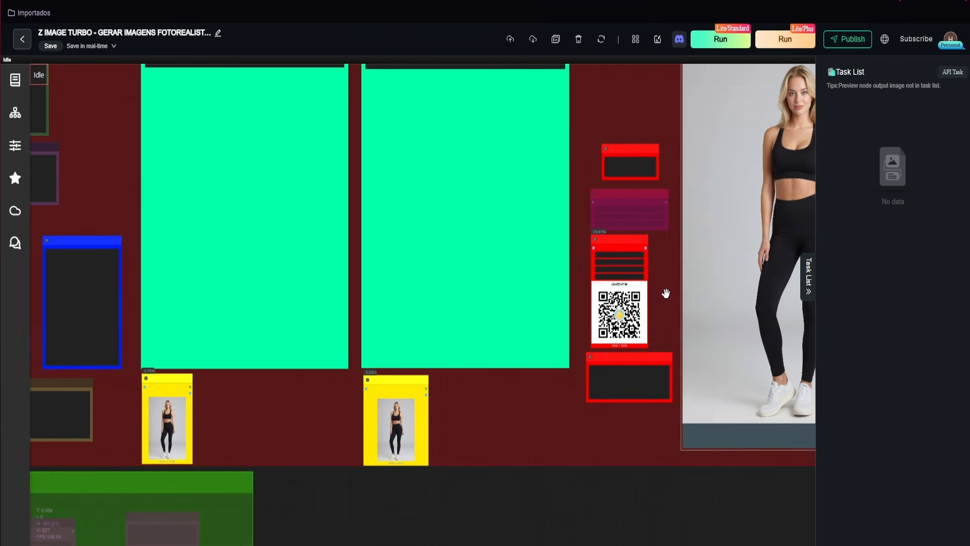
drag(724, 229, 511, 271)
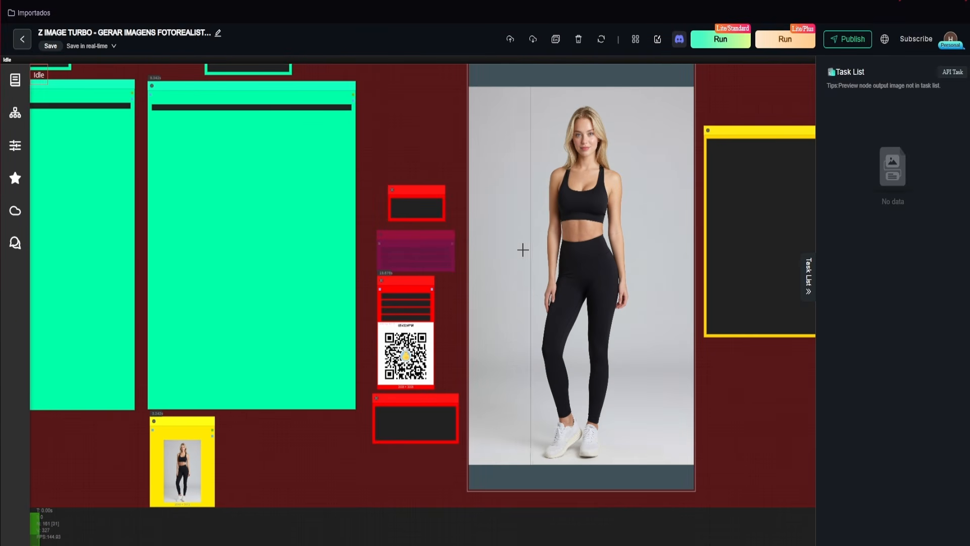
Enable the UPSCALE group and disable the GERAR IMAGEM group in the magenta switch node.
drag(420, 459, 589, 200)
drag(375, 381, 591, 178)
drag(338, 214, 538, 137)
drag(183, 132, 339, 432)
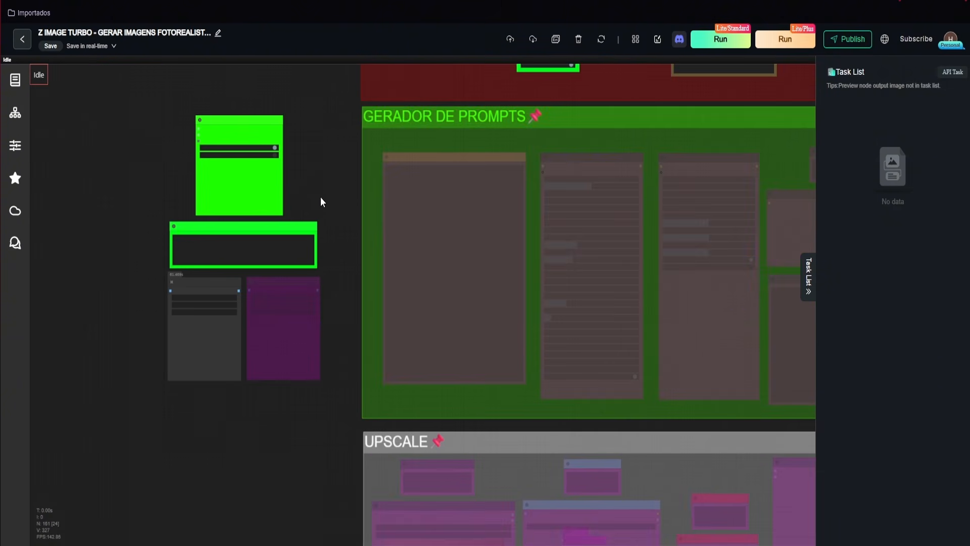
drag(321, 196, 352, 474)
drag(355, 100, 385, 254)
scroll(385, 254, up, 2)
click(354, 229)
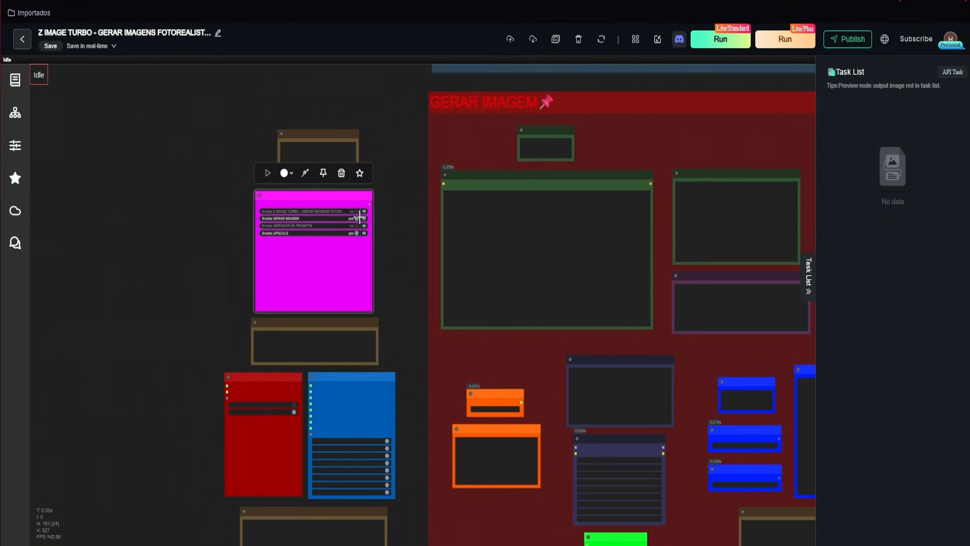
click(359, 218)
Load the generated studio image of the blonde model into the UPSCALE group's FOTO DA SUA MODELO node.
scroll(392, 261, down, 8)
scroll(414, 250, down, 6)
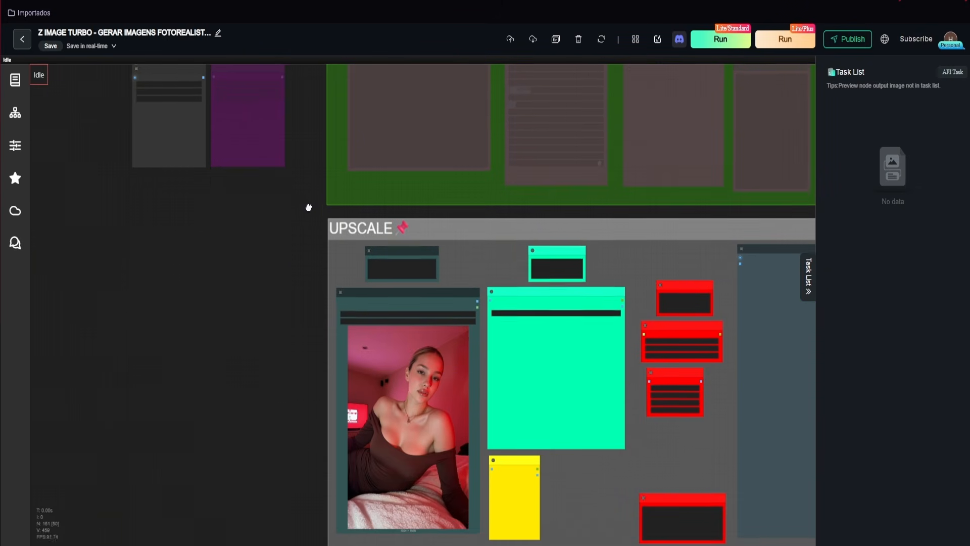
scroll(395, 325, up, 10)
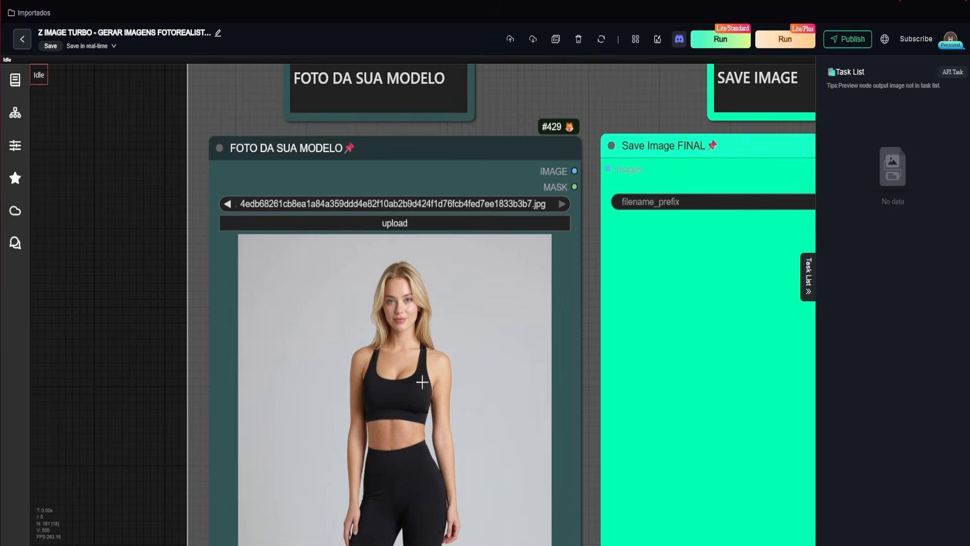
Look over the UPSCALE group's input photo, Save Image FINAL, SAVE IMAGE +18 and ANTES E DEPOIS nodes.
scroll(489, 281, down, 8)
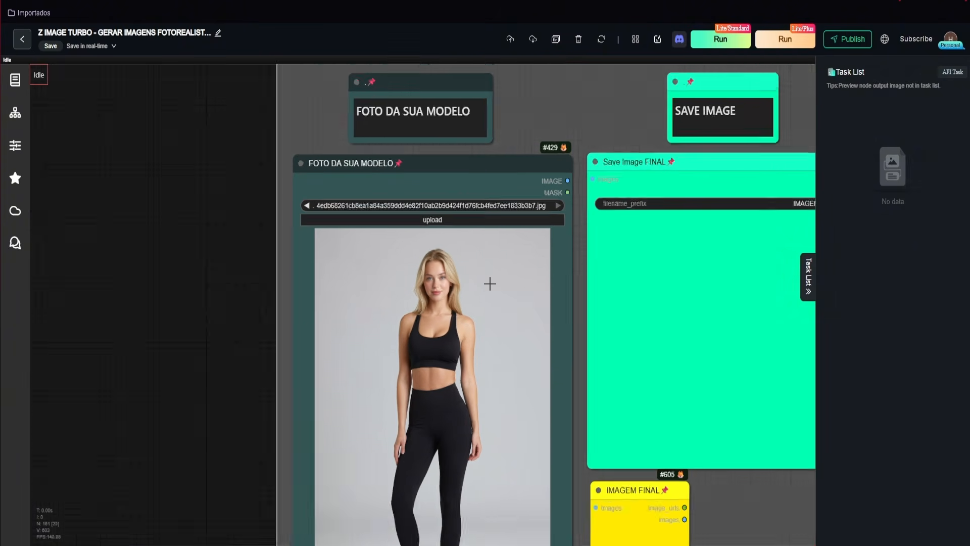
drag(685, 194, 526, 190)
drag(666, 152, 434, 151)
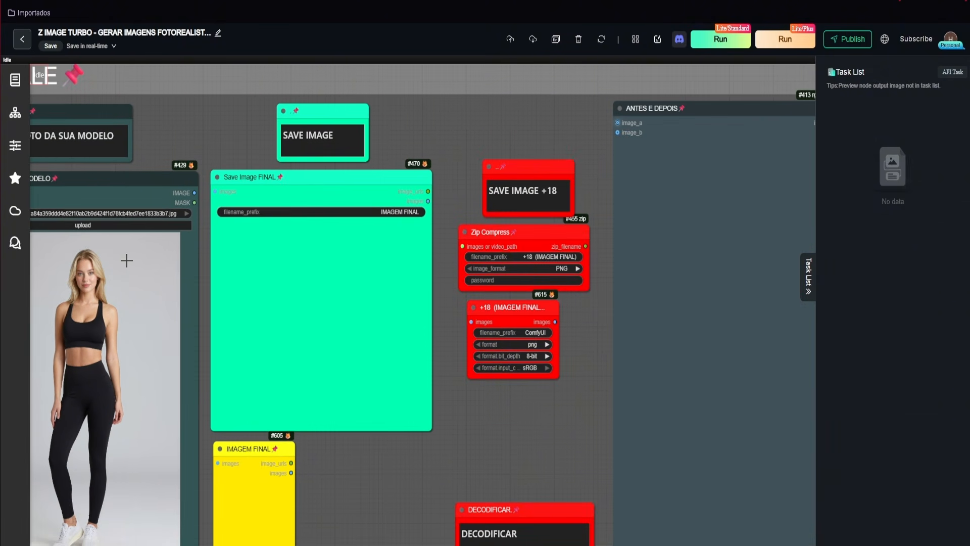
drag(189, 147, 365, 141)
scroll(258, 302, up, 6)
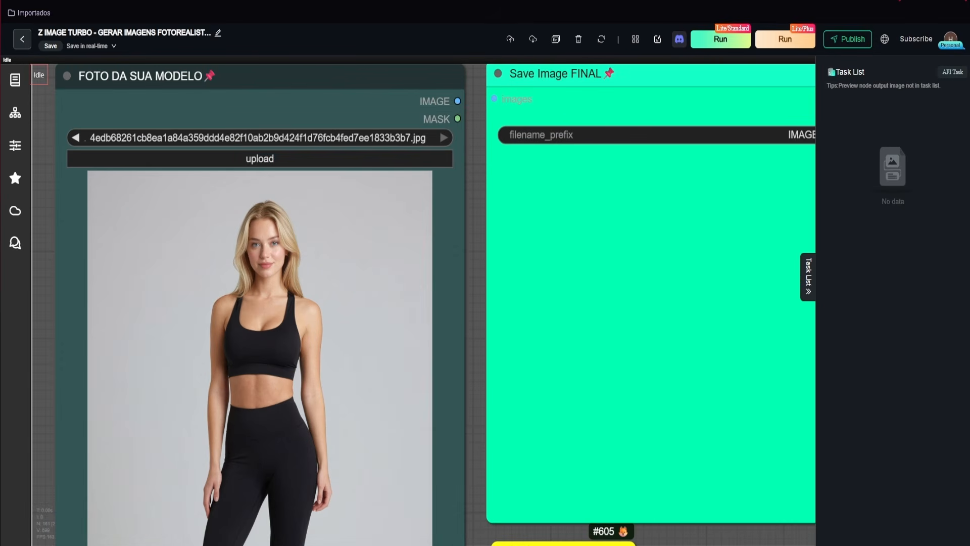
Look across the workflow's groups and examine the blonde model's face up close in the studio image.
scroll(386, 240, down, 4)
drag(452, 180, 295, 355)
scroll(581, 221, down, 3)
drag(623, 182, 383, 362)
drag(719, 193, 767, 211)
drag(323, 379, 577, 343)
drag(464, 313, 511, 163)
scroll(452, 411, up, 15)
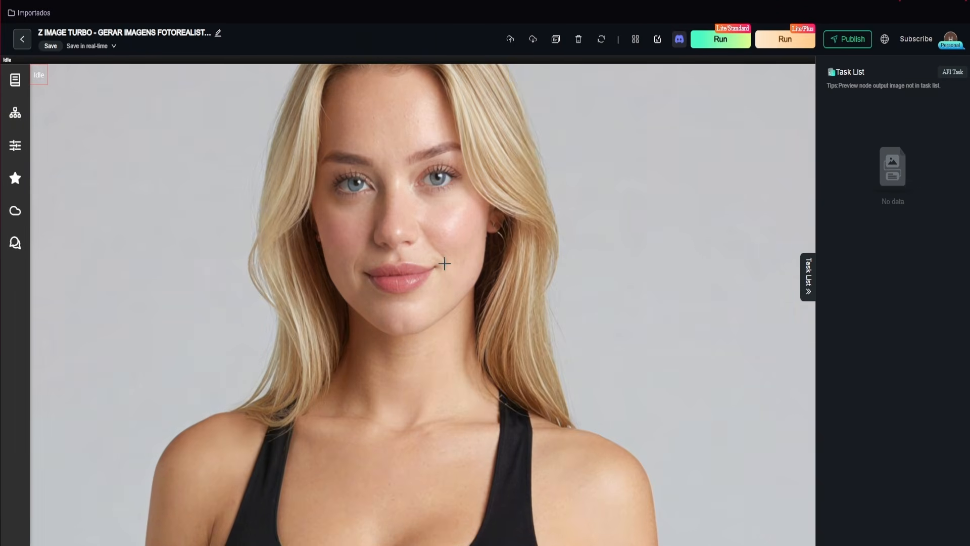
scroll(442, 263, down, 15)
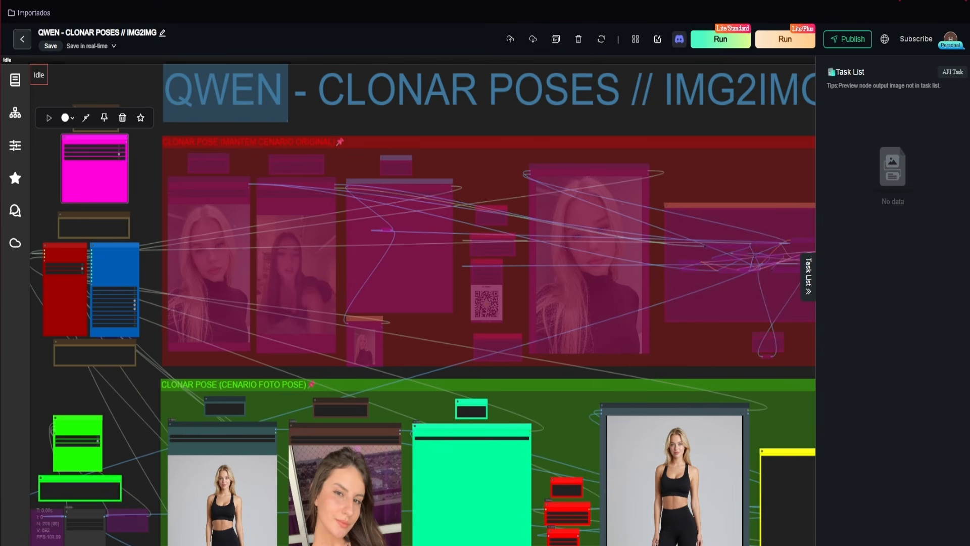
In the QWEN - CLONAR POSES // IMG2IMG workflow, enable CLONAR POSE (MANTEM CENARIO ORIGINAL) and bypass CLONAR POSE (CENARIO FOTO POSE).
drag(448, 113, 520, 124)
drag(202, 253, 265, 284)
scroll(332, 258, up, 3)
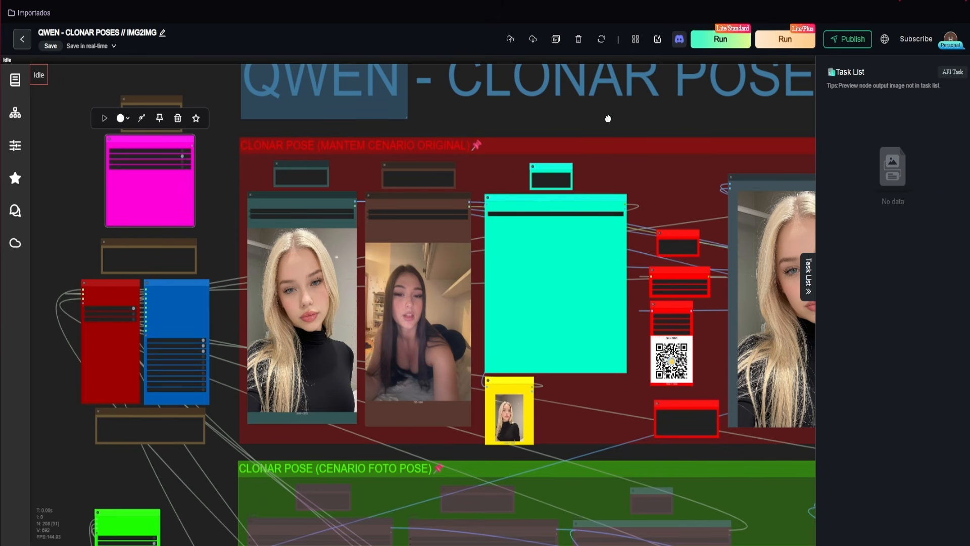
Examine the model photo, pose photo and group switches for CLONAR POSE (MANTEM CENARIO ORIGINAL).
drag(608, 119, 488, 84)
drag(338, 150, 444, 194)
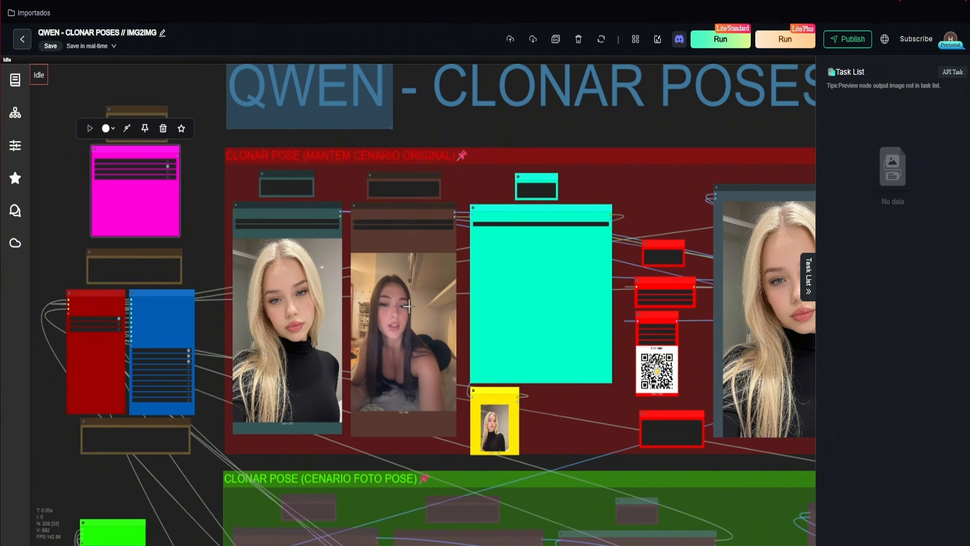
drag(411, 335, 486, 332)
drag(285, 239, 322, 234)
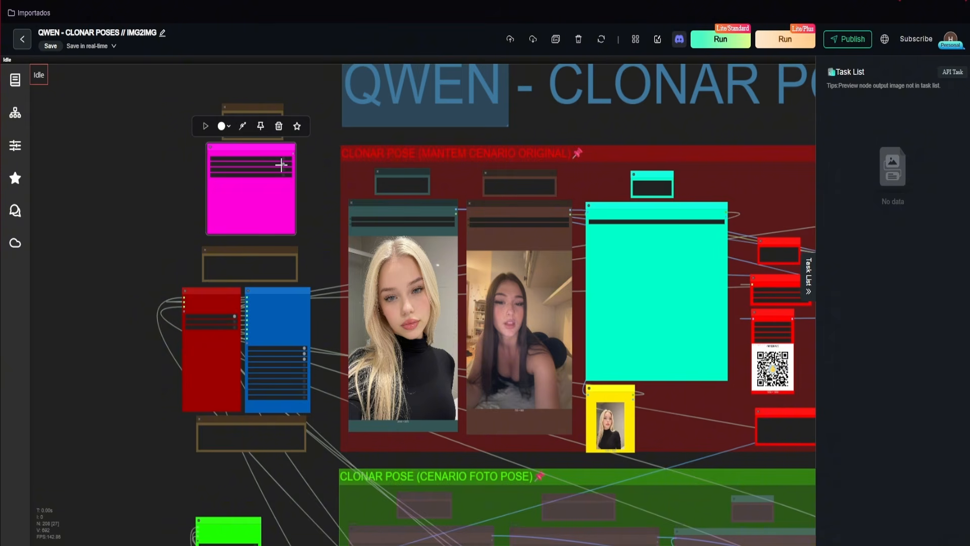
Examine the model photo, the reference pose photo and the output nodes in the CLONAR POSE (CENARIO FOTO POSE) group.
scroll(303, 217, down, 5)
scroll(444, 299, up, 4)
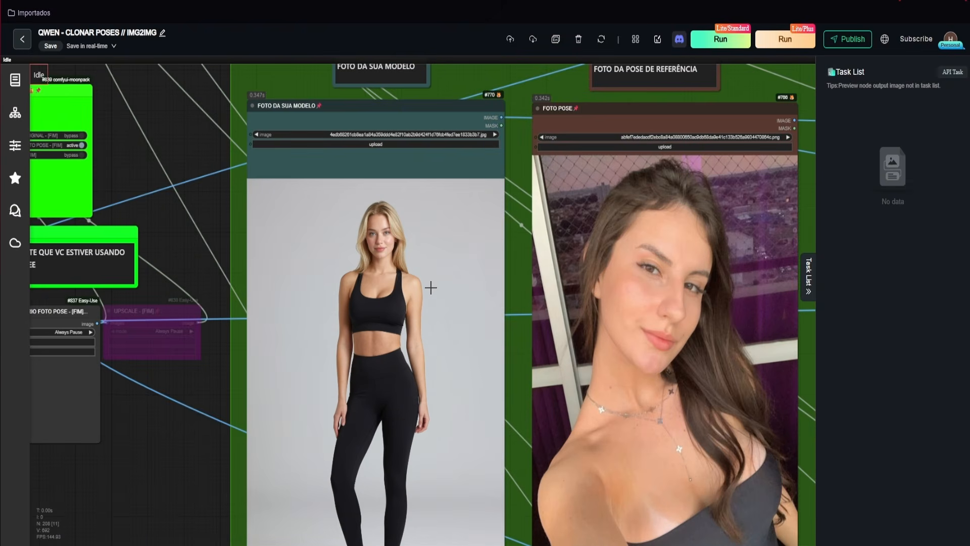
drag(208, 194, 125, 118)
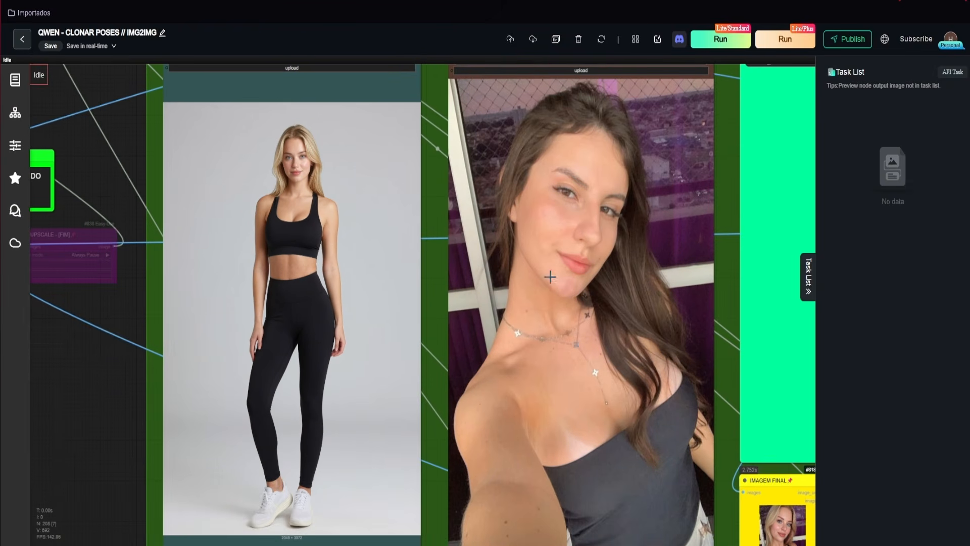
drag(434, 207, 418, 261)
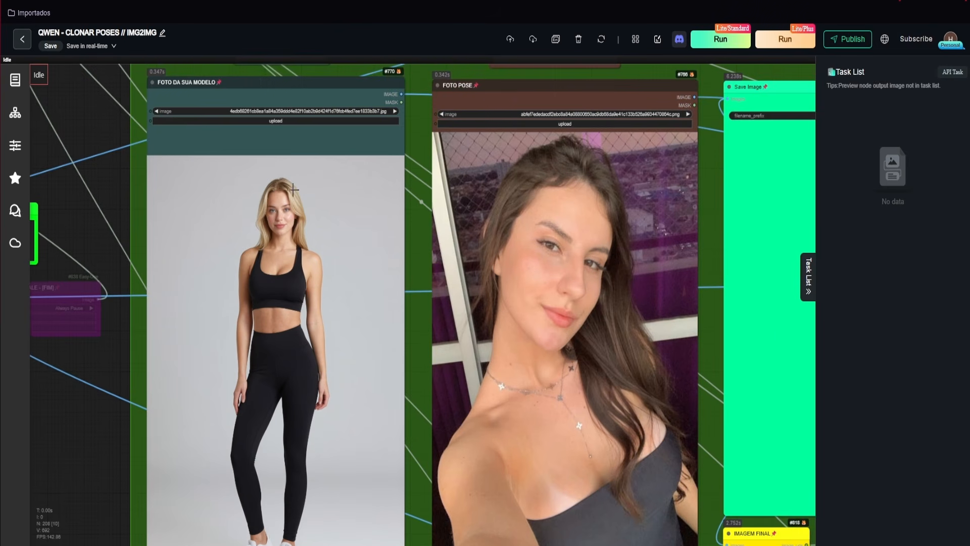
drag(440, 213, 346, 218)
drag(620, 259, 248, 265)
scroll(247, 264, down, 8)
scroll(430, 235, up, 4)
drag(719, 241, 615, 231)
scroll(615, 231, up, 3)
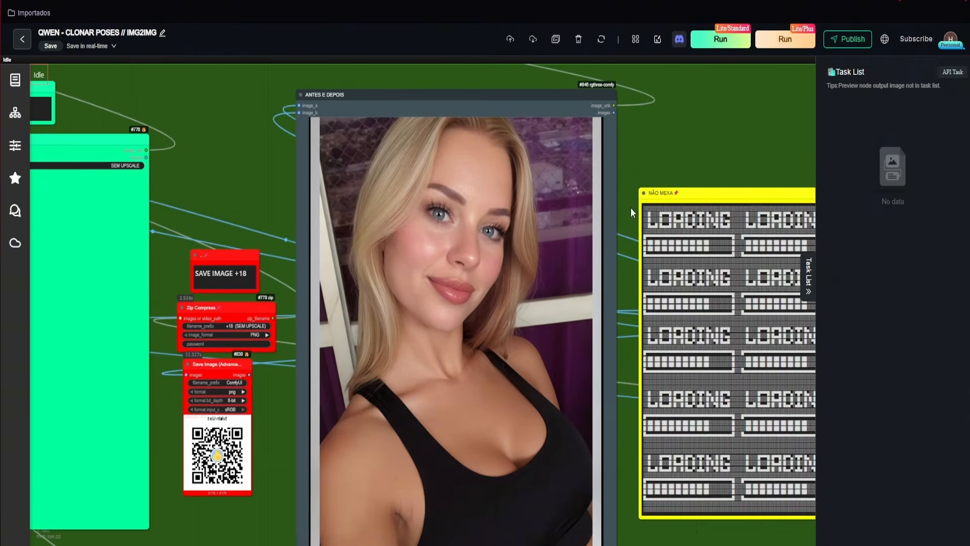
Examine the generated selfie up close in the ANTES E DEPOIS comparison against the original full-body photo.
drag(618, 157, 639, 136)
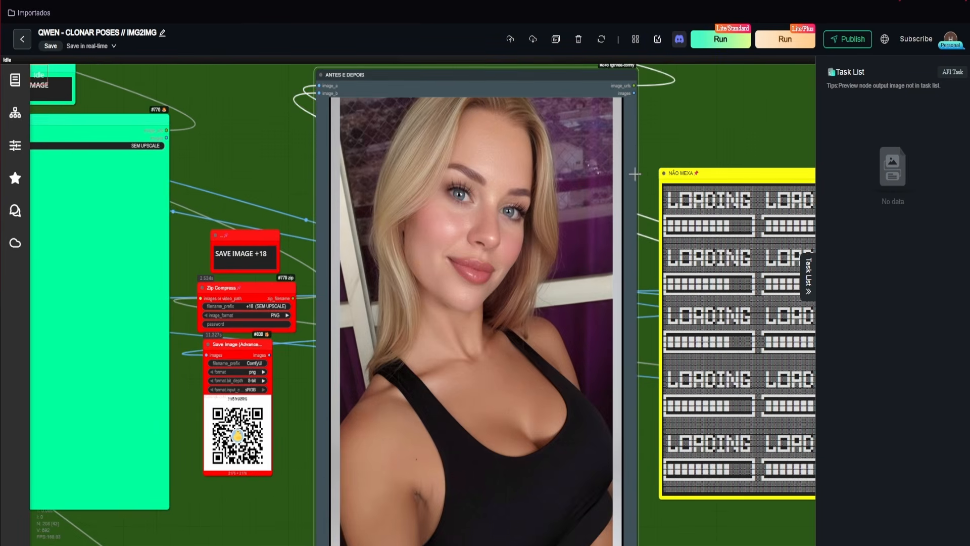
drag(646, 267, 645, 225)
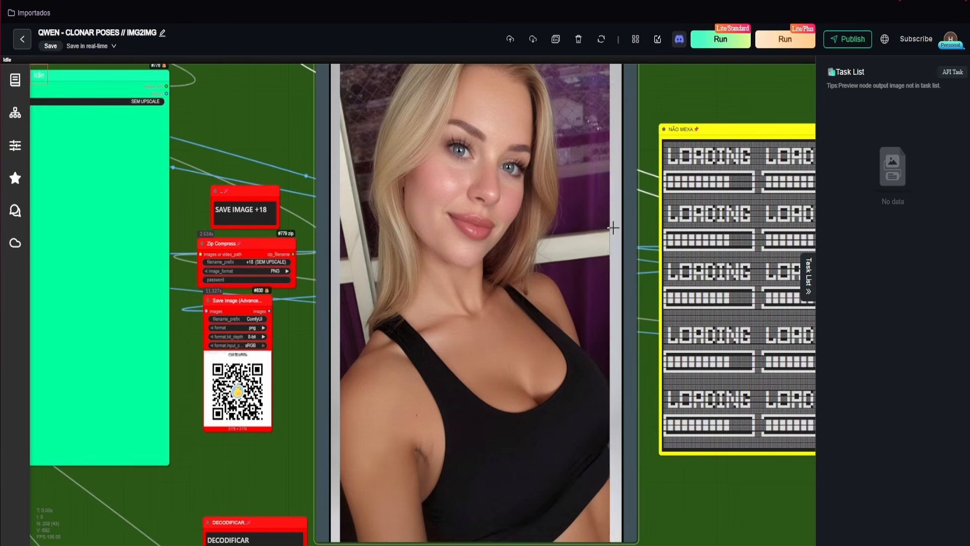
scroll(656, 187, down, 4)
drag(659, 162, 613, 187)
scroll(583, 250, down, 3)
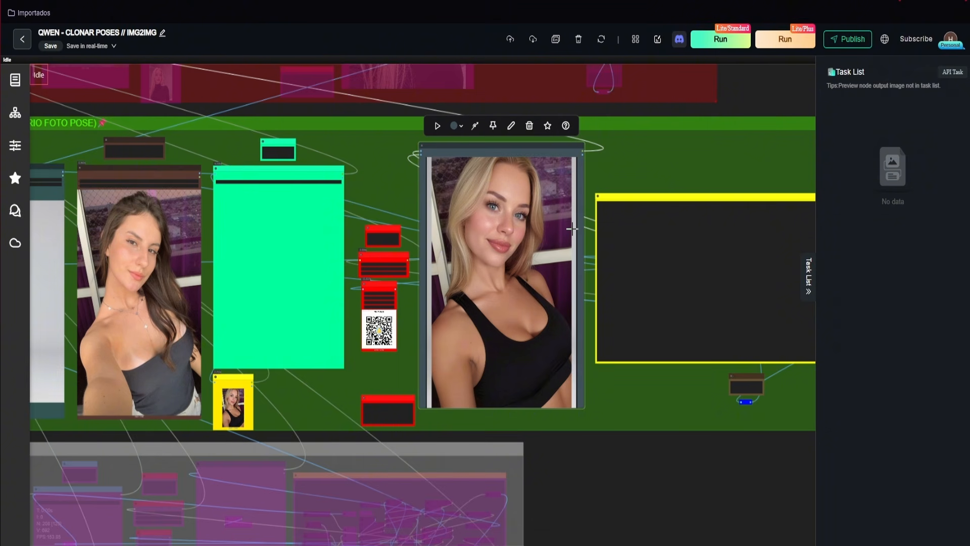
scroll(519, 218, up, 10)
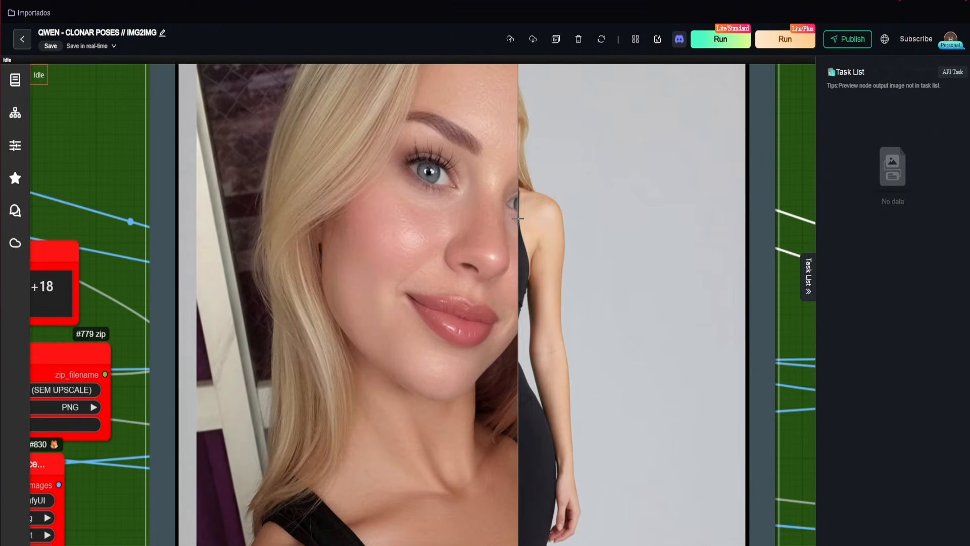
scroll(519, 218, down, 6)
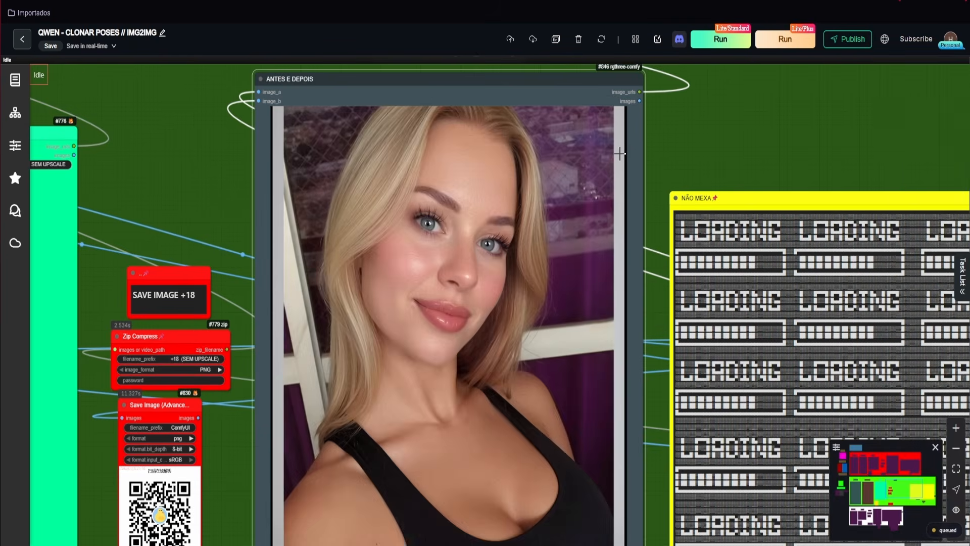
scroll(577, 190, down, 2)
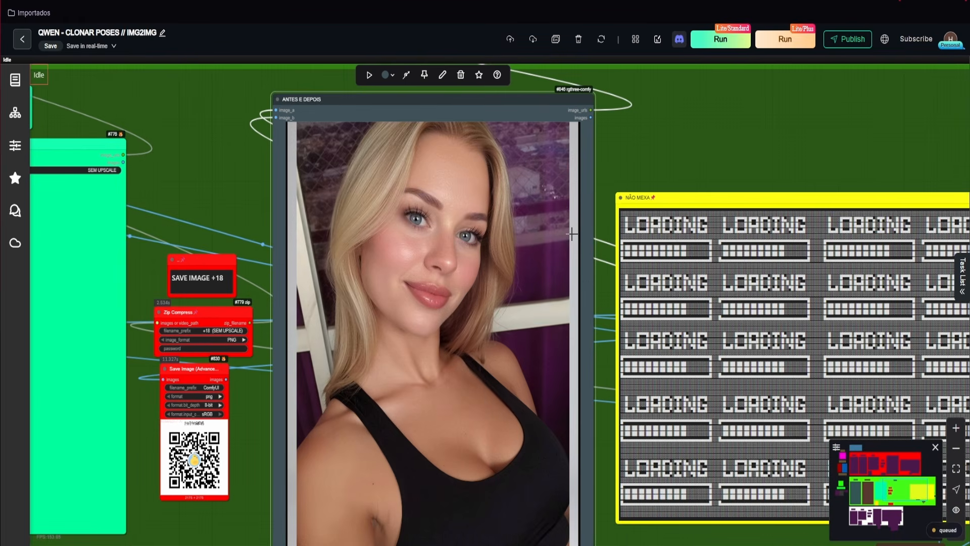
drag(607, 315, 596, 214)
drag(584, 163, 583, 234)
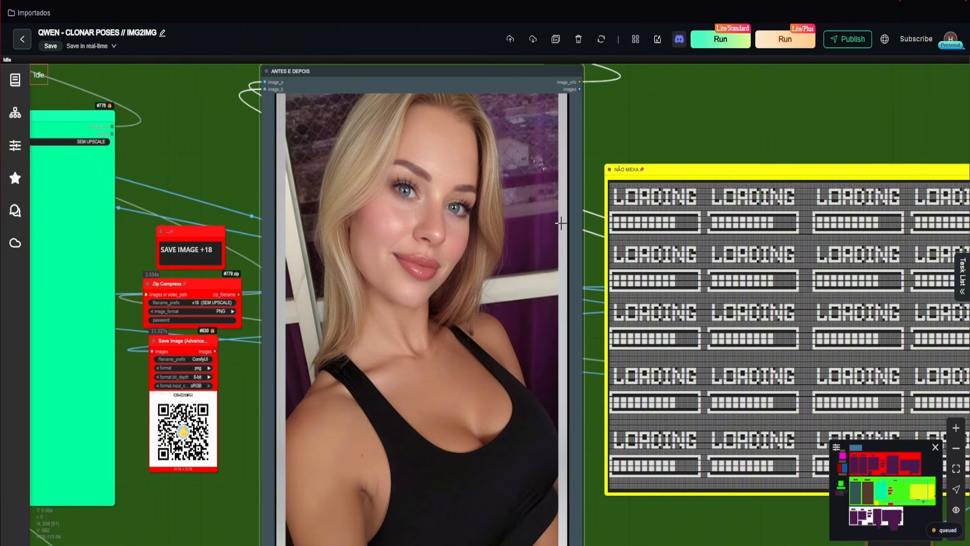
scroll(556, 222, up, 6)
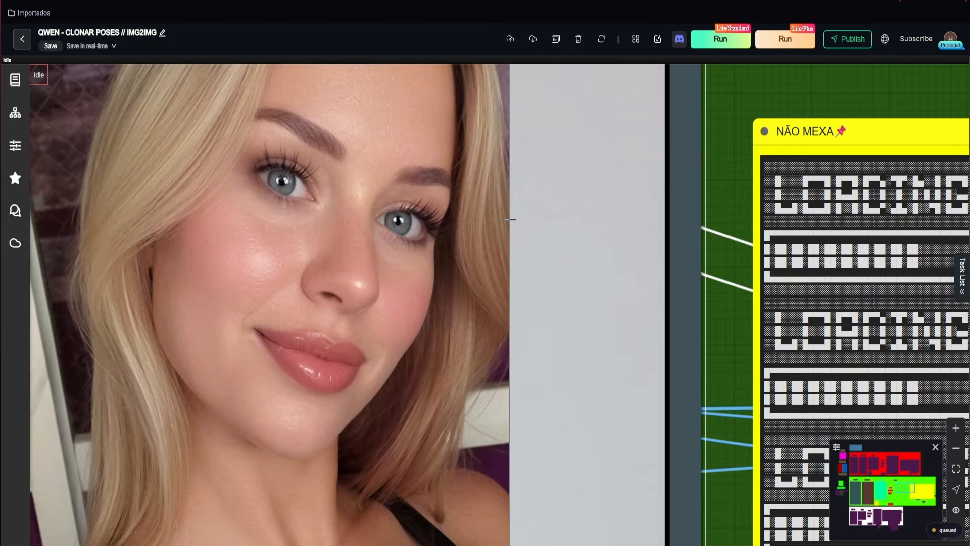
scroll(511, 220, down, 4)
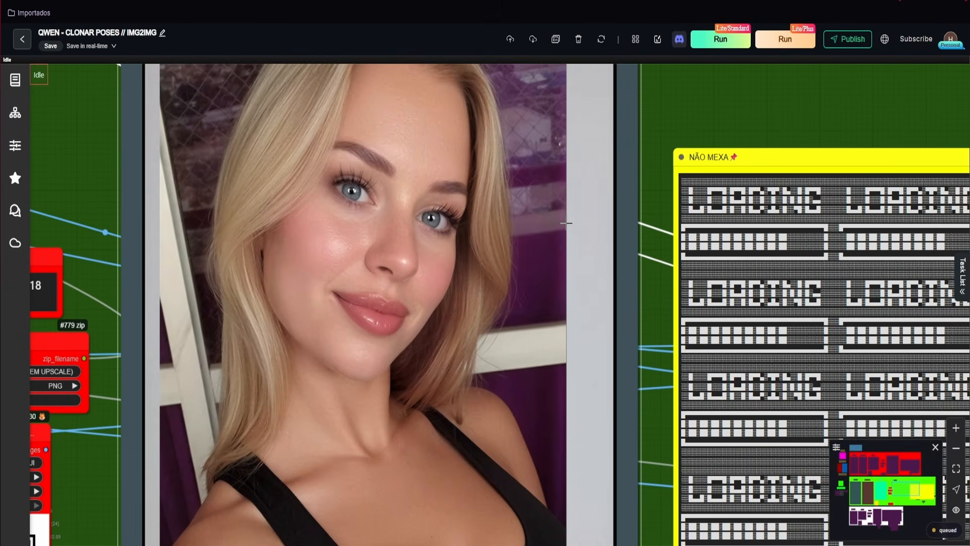
scroll(566, 223, down, 4)
Look at the +18 QR code output, and read the MODO HOT and MODO NORAL switches with their mode selection notes.
drag(77, 443, 377, 242)
scroll(465, 273, up, 3)
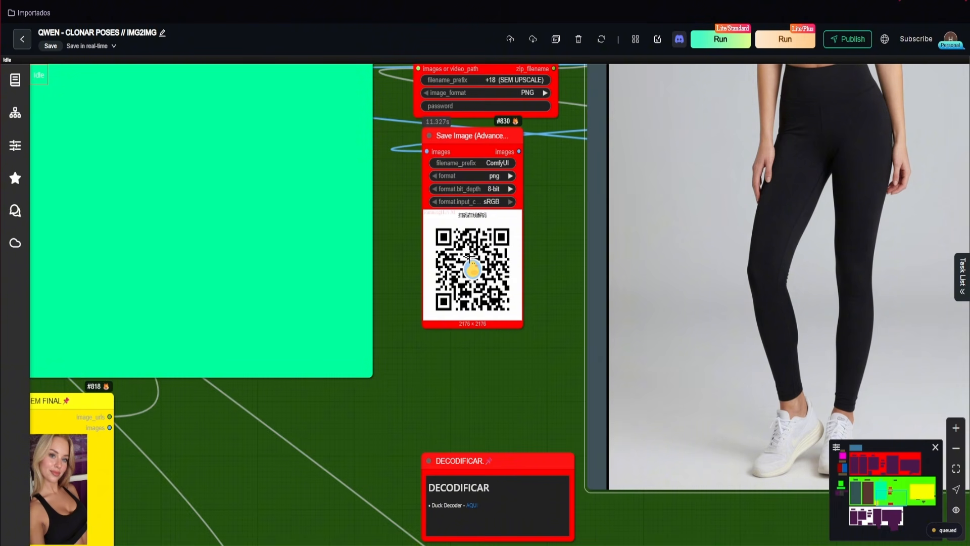
scroll(434, 275, down, 7)
drag(251, 262, 638, 212)
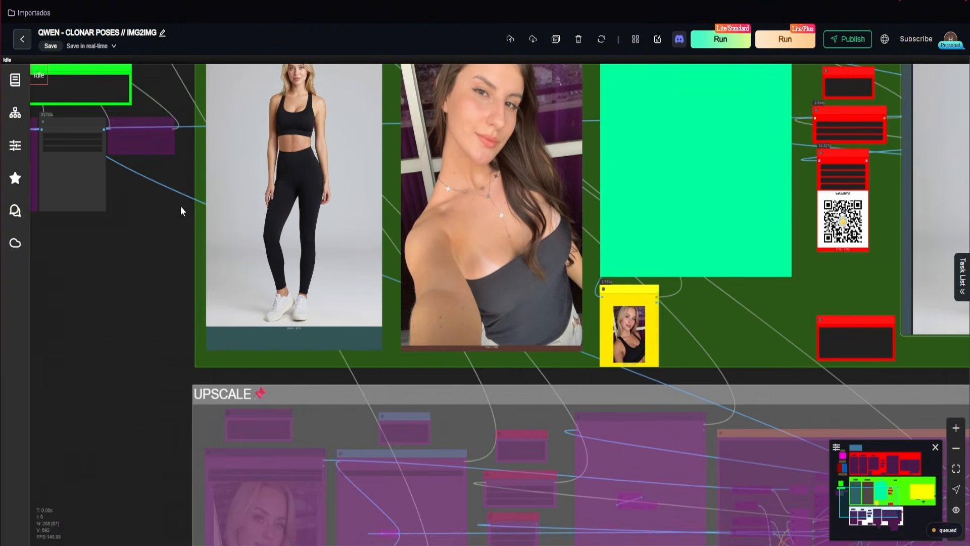
drag(154, 104, 331, 516)
drag(355, 120, 372, 181)
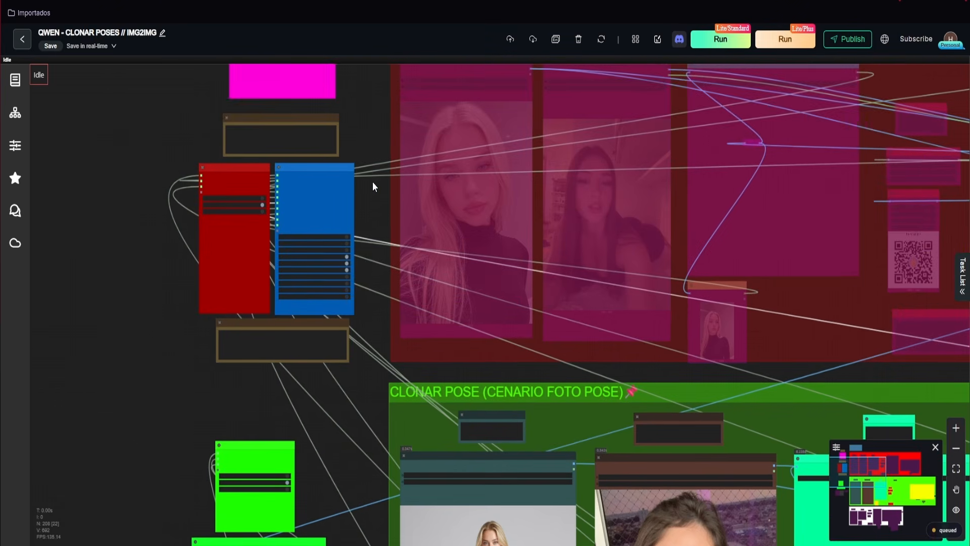
scroll(309, 173, up, 6)
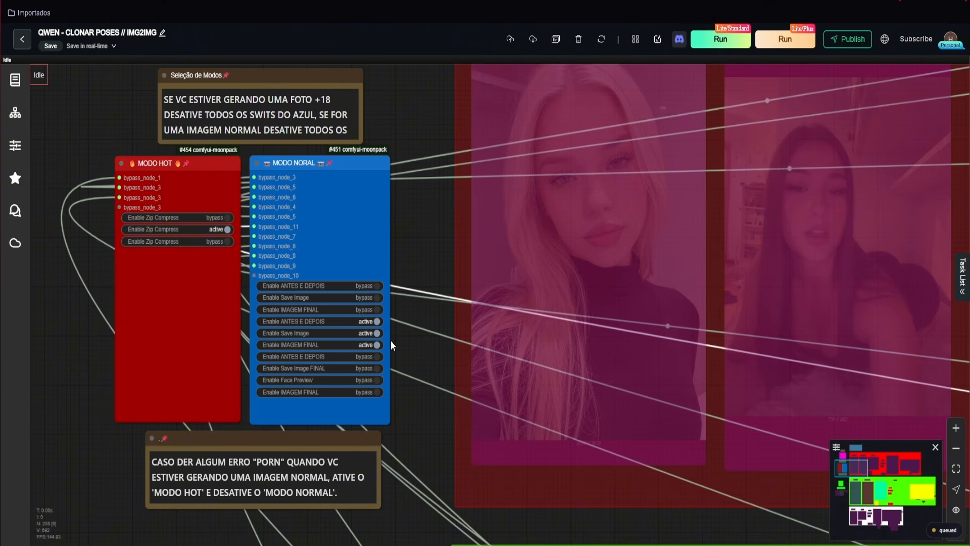
Inspect the Zip Compress, Save Image and DECODIFICAR nodes of the CLONAR POSE (CENARIO FOTO POSE) group.
scroll(425, 345, down, 8)
drag(424, 344, 314, 133)
drag(746, 276, 472, 148)
drag(607, 206, 595, 192)
drag(628, 329, 567, 280)
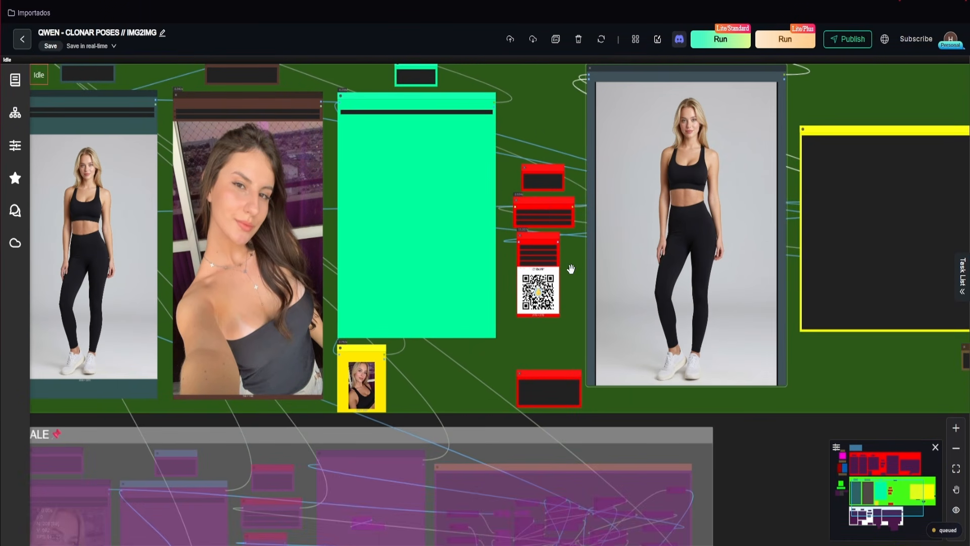
scroll(578, 330, up, 5)
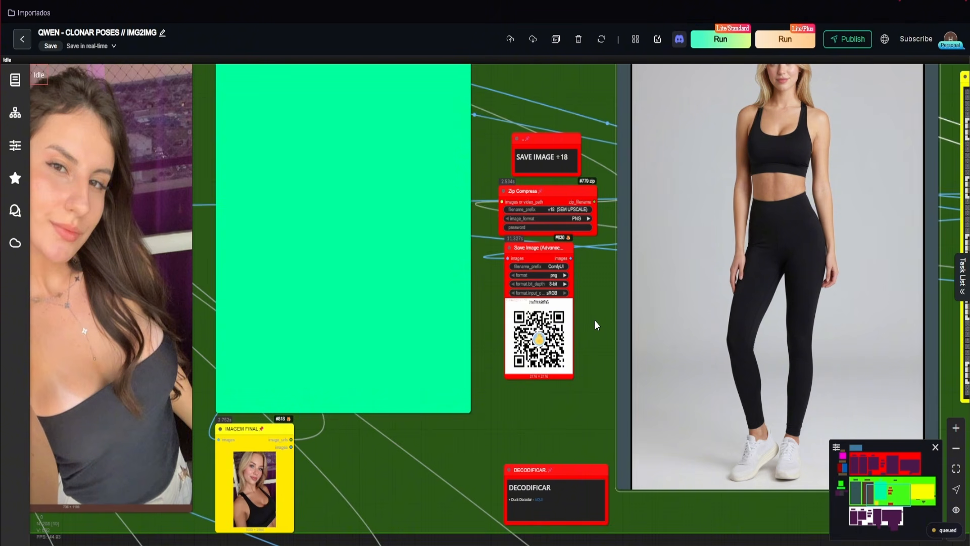
drag(595, 320, 371, 404)
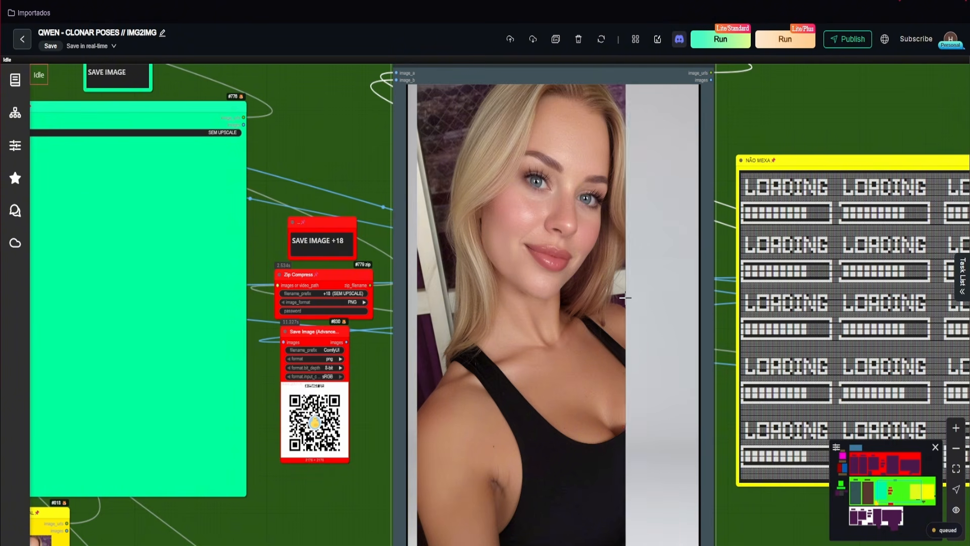
Compare the generated selfie with the model photo and the pose photo across the CLONAR POSE (CENARIO FOTO POSE) group.
scroll(682, 304, down, 2)
scroll(682, 304, down, 4)
drag(704, 329, 702, 320)
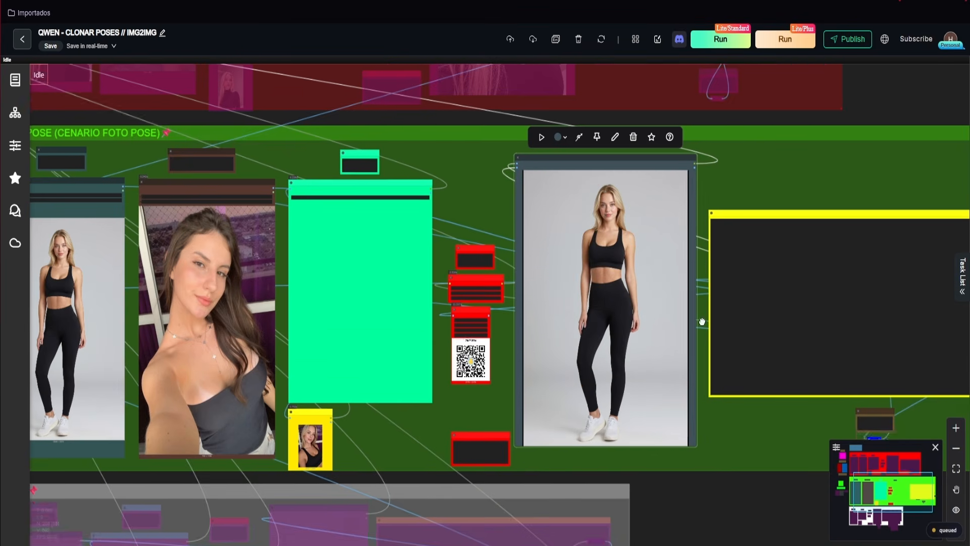
drag(436, 391, 600, 394)
drag(629, 228, 480, 218)
scroll(630, 304, up, 5)
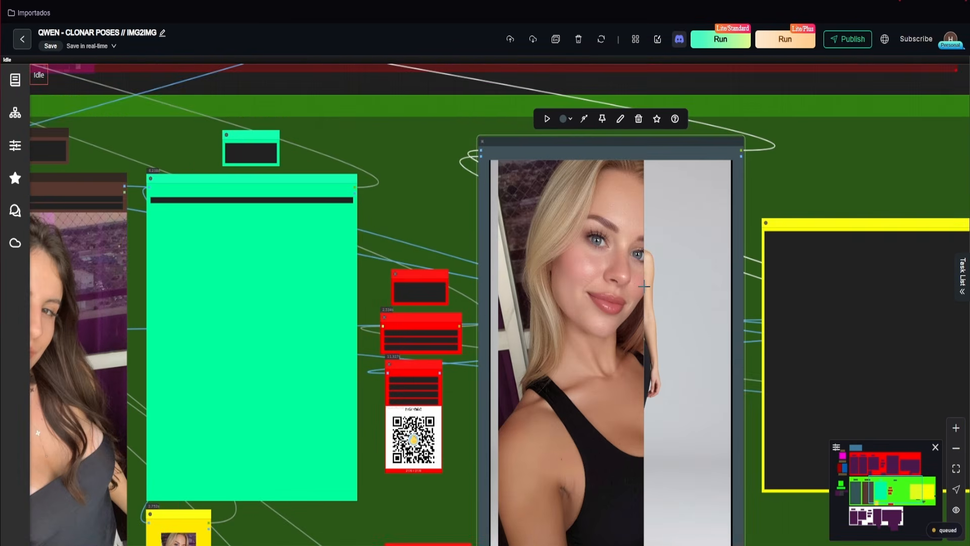
scroll(631, 305, down, 6)
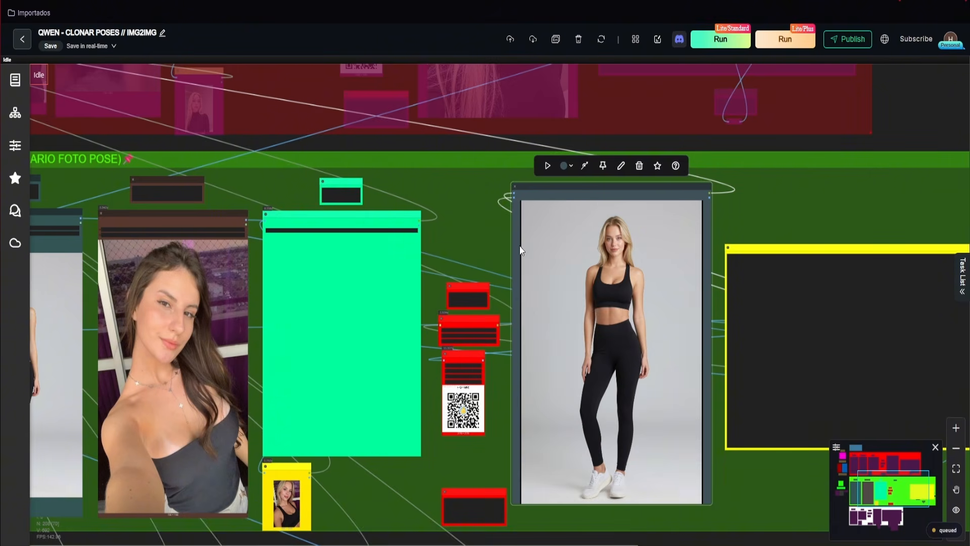
scroll(661, 276, up, 10)
scroll(730, 291, down, 12)
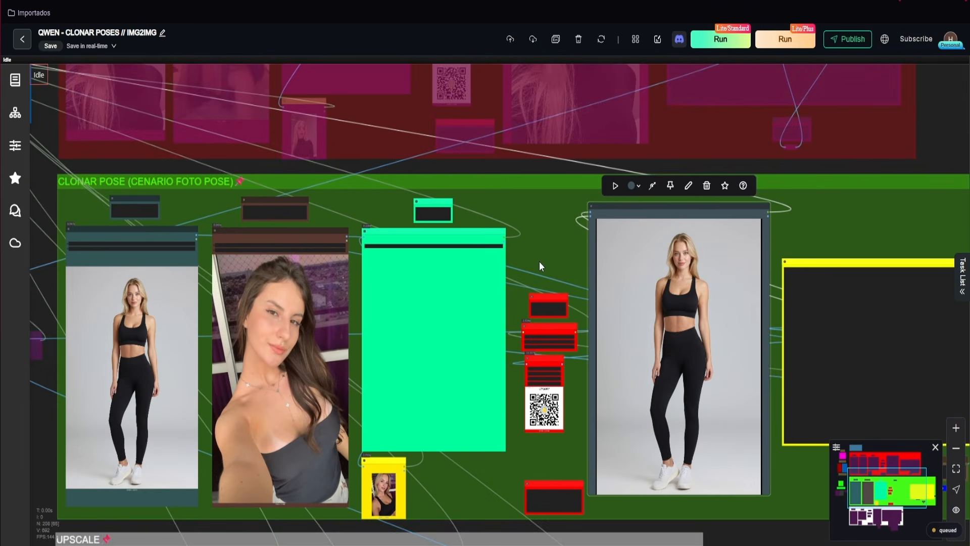
In the ON/OFF node, enable UPSCALE and turn off both CLONAR POSE groups.
drag(539, 262, 700, 151)
drag(303, 71, 548, 369)
drag(443, 166, 463, 290)
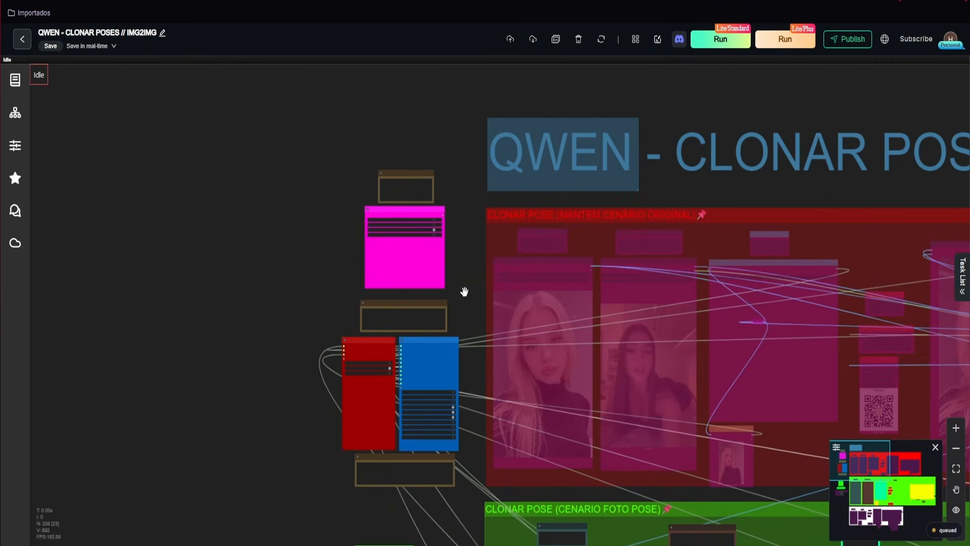
scroll(449, 232, up, 9)
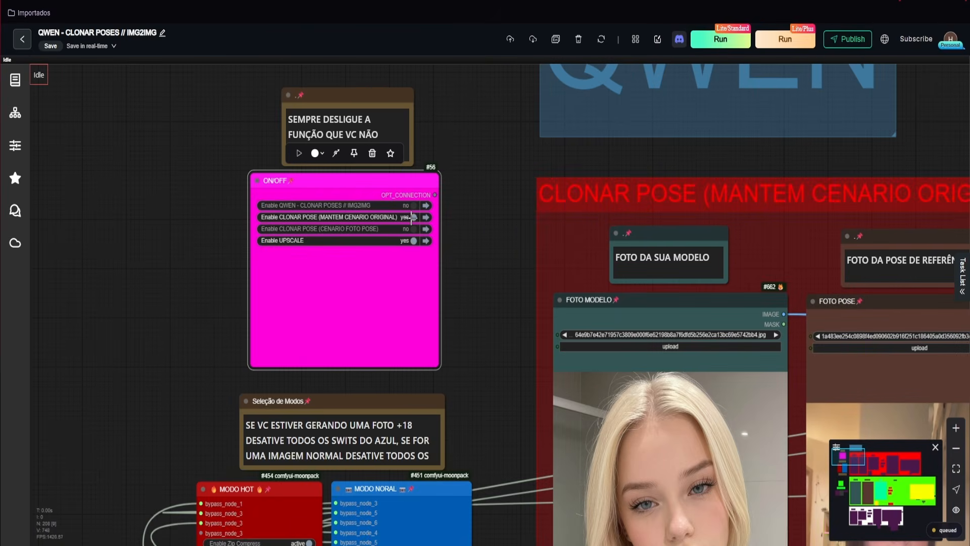
click(412, 217)
In the MODO FREE switch node, activate UPSCALE - [FIM] and bypass CENARIO FOTO POSE - [FIM].
scroll(514, 304, down, 7)
drag(513, 318, 435, 26)
drag(423, 310, 392, 65)
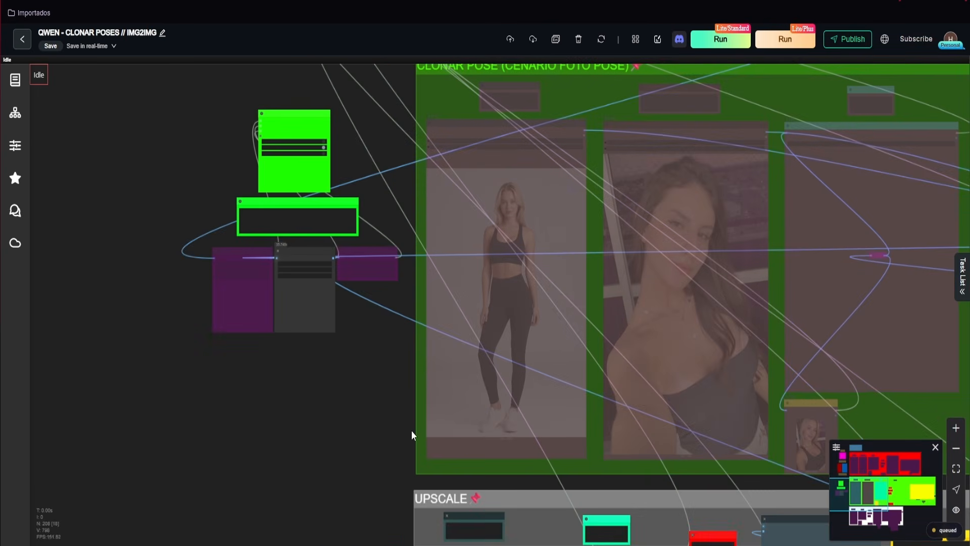
drag(469, 94, 465, 212)
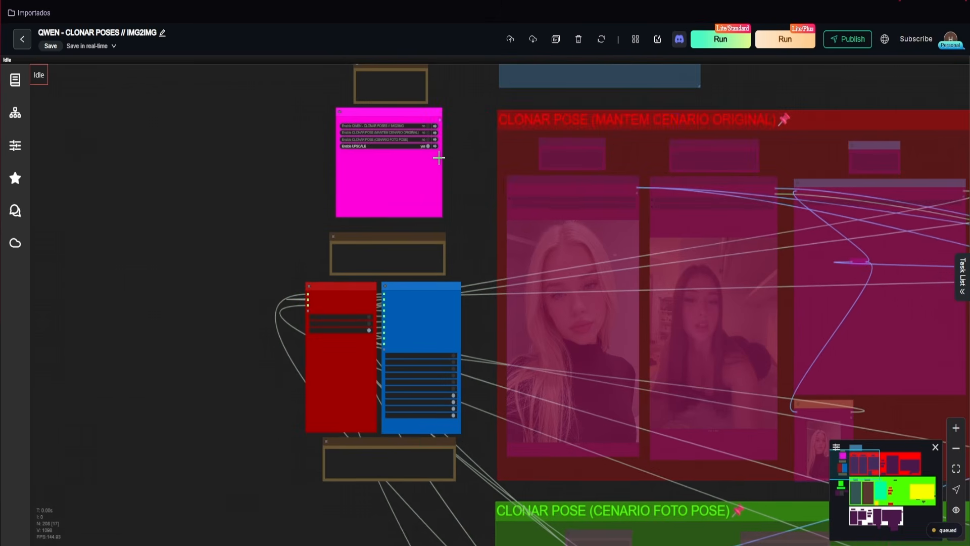
drag(459, 329, 518, 42)
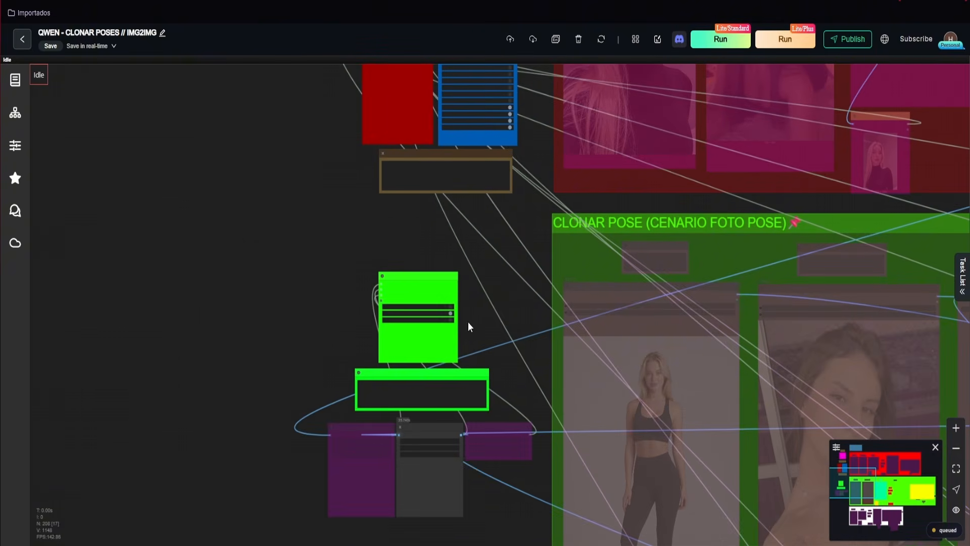
scroll(468, 323, up, 10)
click(361, 296)
click(361, 277)
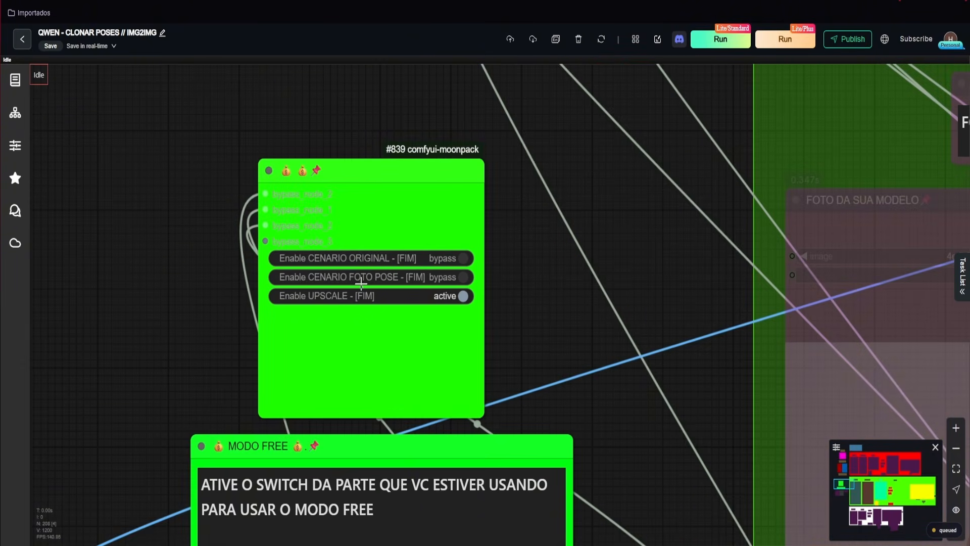
Check the UPSCALE group with the blonde selfie as its input photo and run the workflow on Lite/Plus.
scroll(462, 280, down, 8)
drag(499, 289, 450, 325)
scroll(441, 313, down, 5)
scroll(441, 313, down, 10)
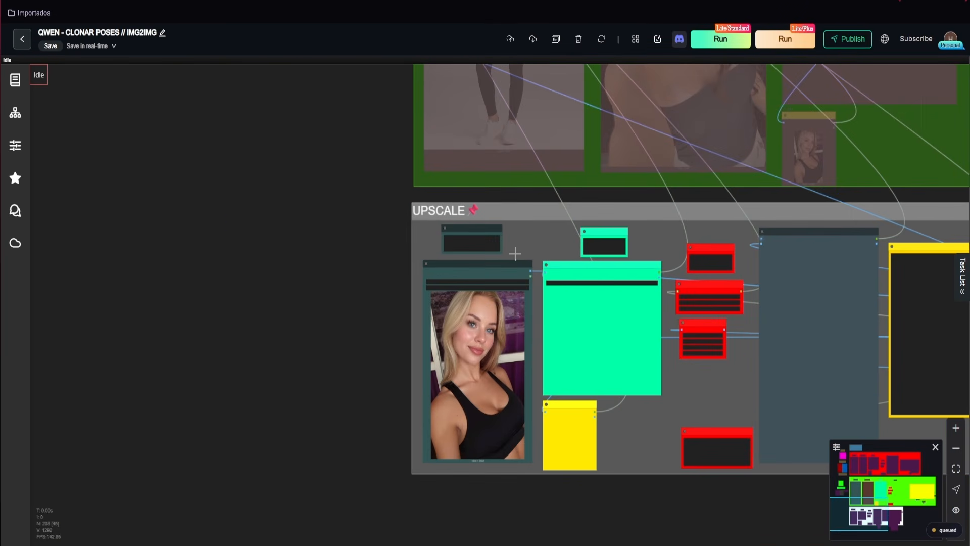
drag(560, 270, 460, 283)
scroll(459, 281, up, 5)
drag(452, 220, 347, 144)
drag(538, 424, 506, 421)
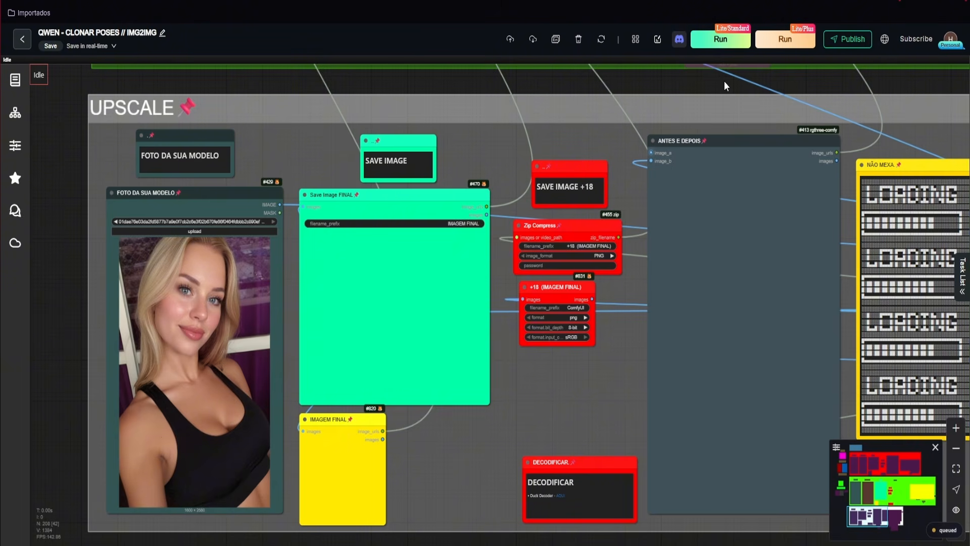
click(785, 41)
Examine the input selfie up close and look over the UPSCALE group's output nodes while the task runs.
drag(220, 345, 378, 328)
scroll(377, 327, up, 6)
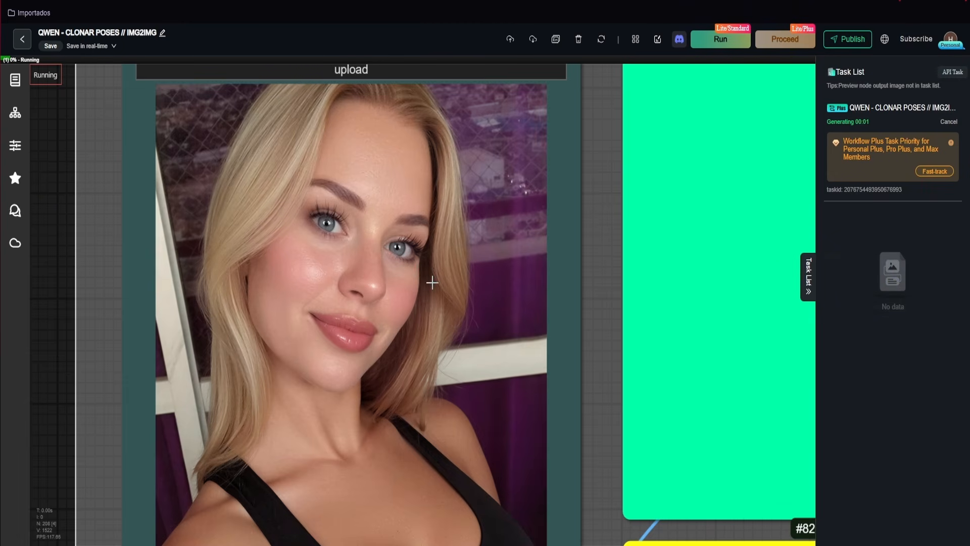
scroll(382, 248, down, 6)
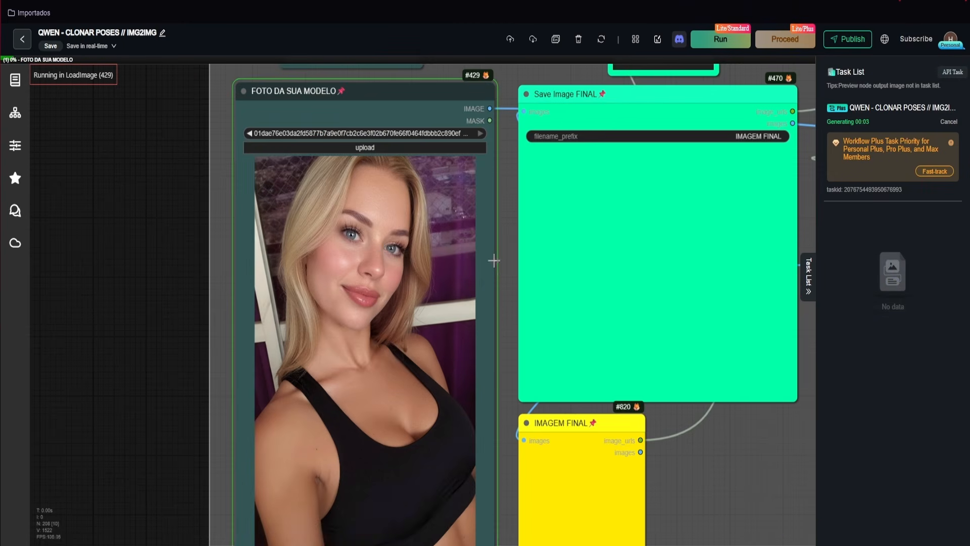
drag(493, 260, 360, 264)
drag(788, 355, 433, 340)
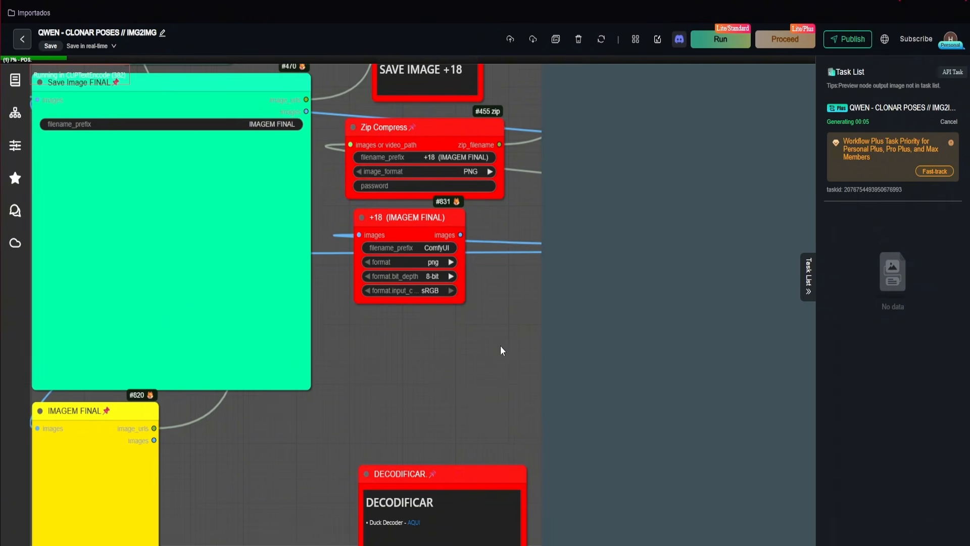
Examine the finished UPSCALE outputs and compare the selfie before and after in the ANTES E DEPOIS node.
scroll(500, 346, down, 4)
drag(495, 331, 407, 326)
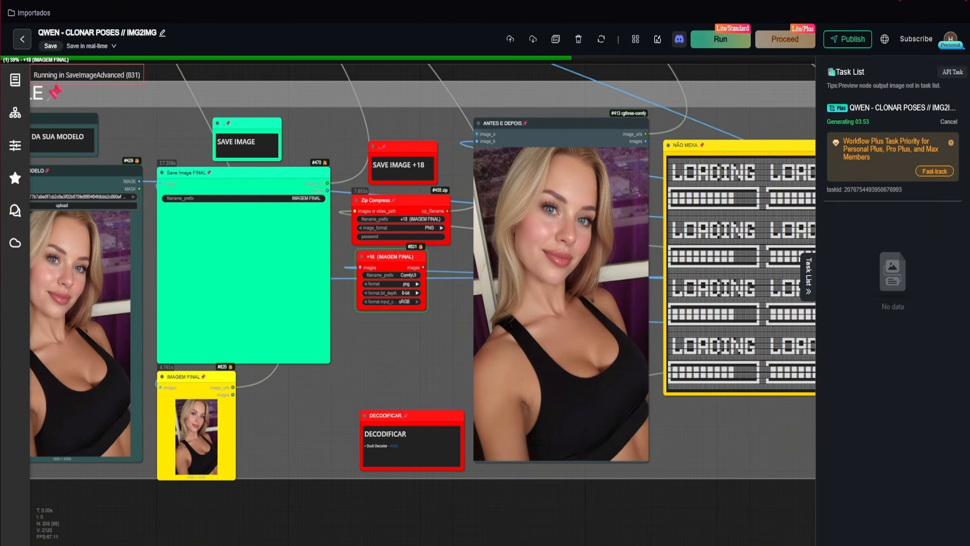
scroll(656, 285, up, 8)
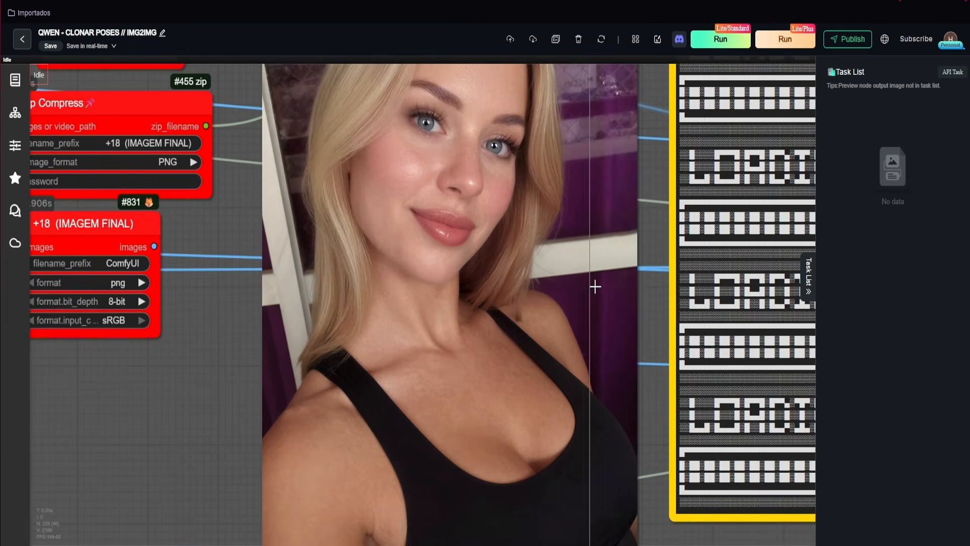
scroll(595, 286, down, 4)
scroll(633, 262, down, 2)
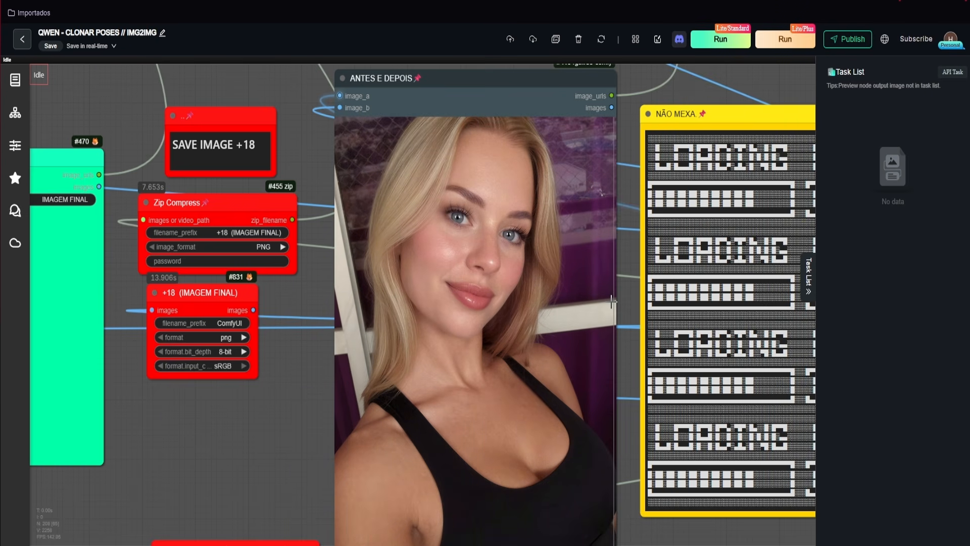
scroll(520, 296, down, 5)
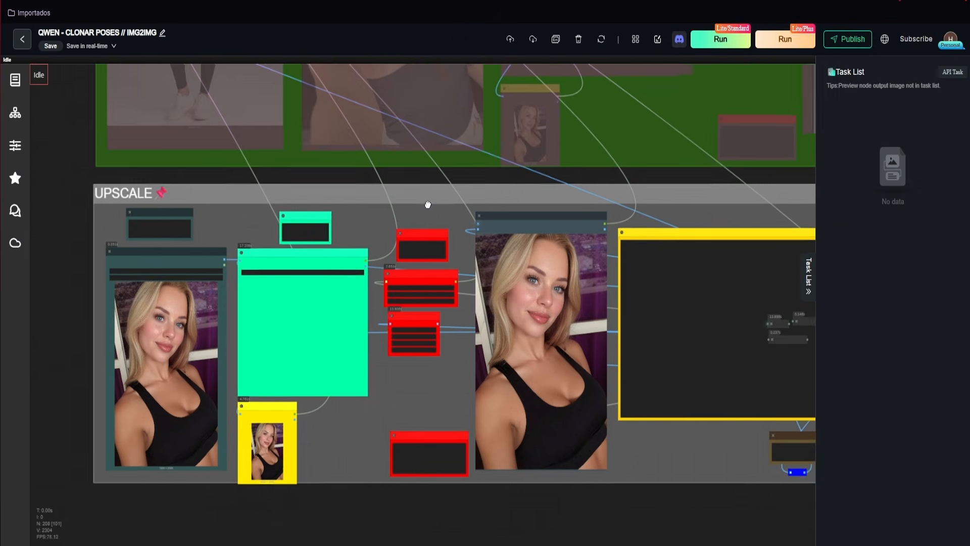
scroll(520, 296, up, 2)
scroll(519, 296, up, 5)
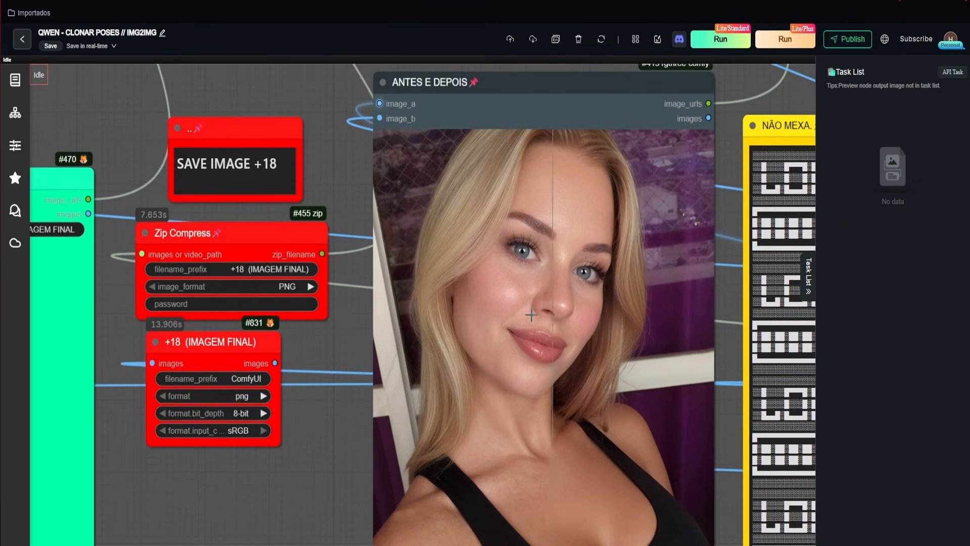
scroll(481, 308, down, 2)
scroll(484, 237, down, 2)
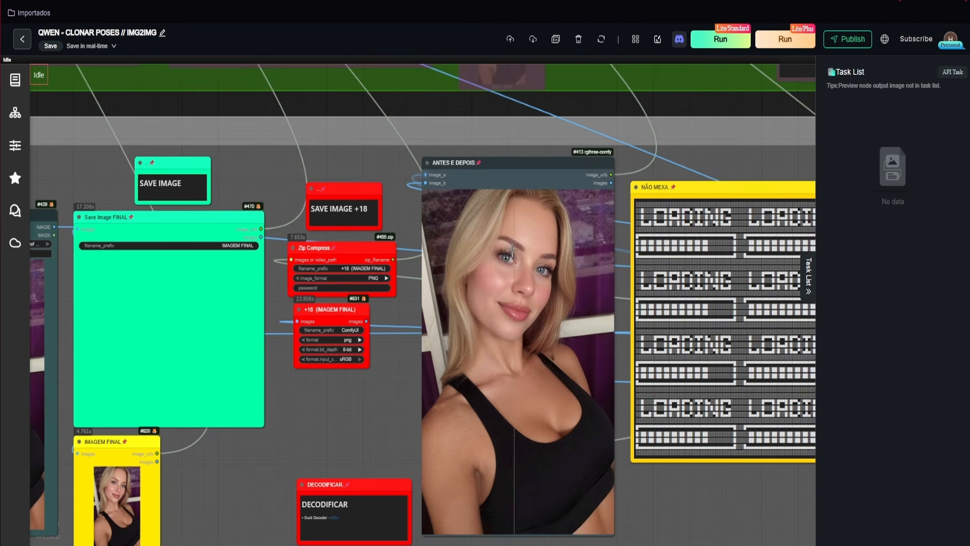
drag(461, 117, 481, 217)
scroll(431, 154, down, 4)
scroll(491, 350, up, 5)
scroll(491, 351, up, 3)
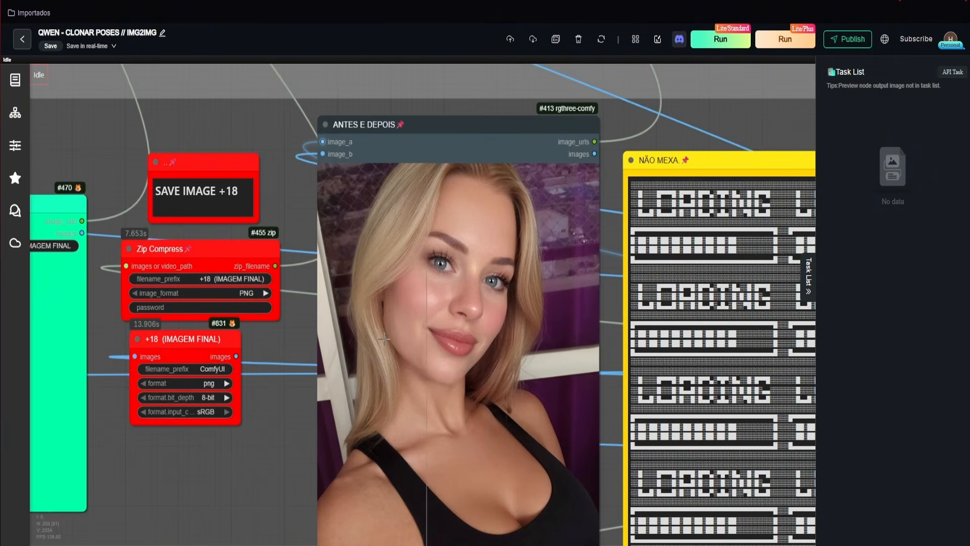
scroll(387, 322, down, 5)
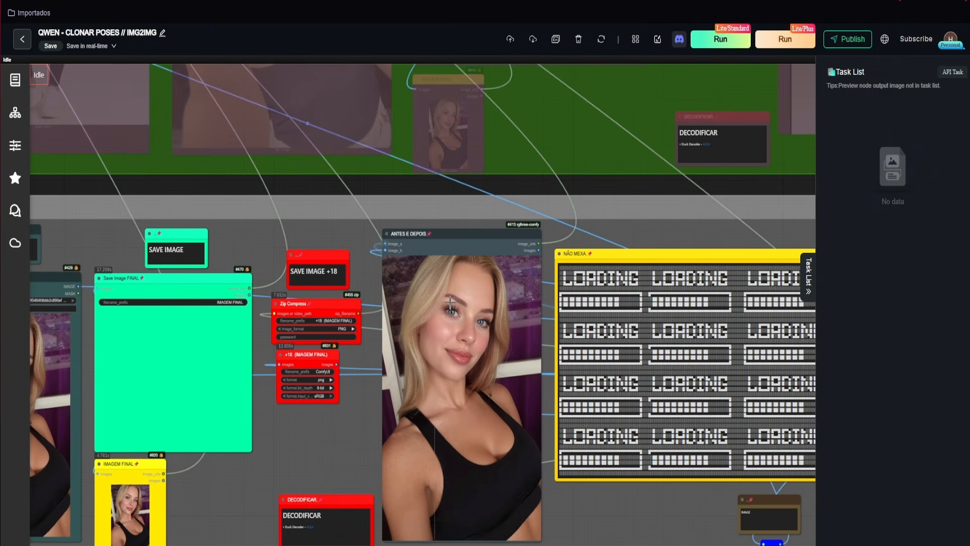
drag(464, 191, 467, 202)
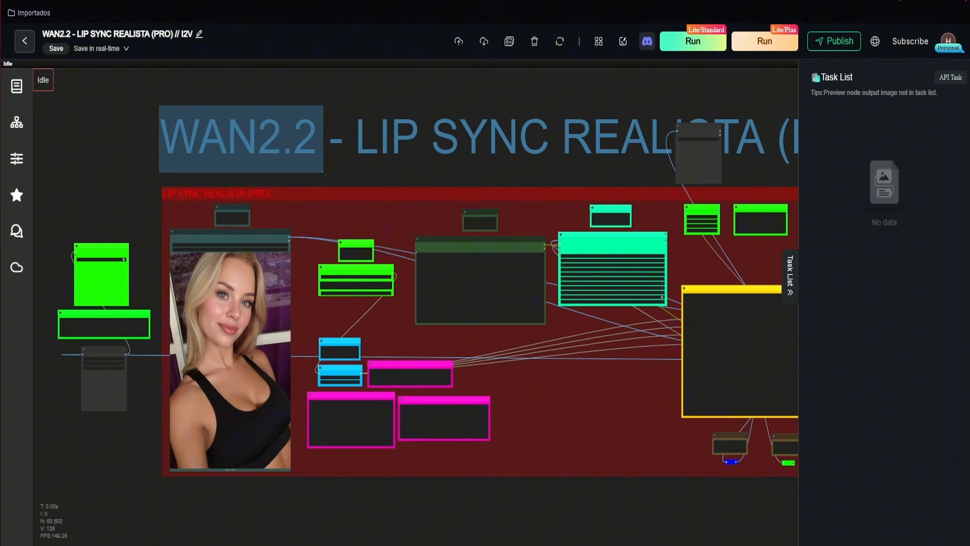
Switch to the WAN2.2 lip sync workflow and look over the LIP SYNC REALISTA (PRO) group and the selfie in its Load Image node.
drag(402, 176, 477, 181)
scroll(394, 214, up, 3)
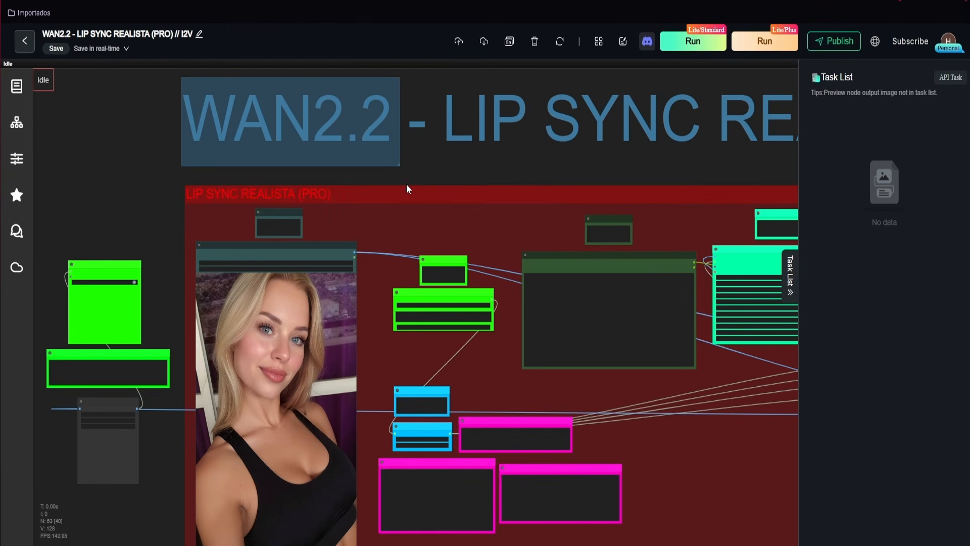
drag(416, 175, 253, 195)
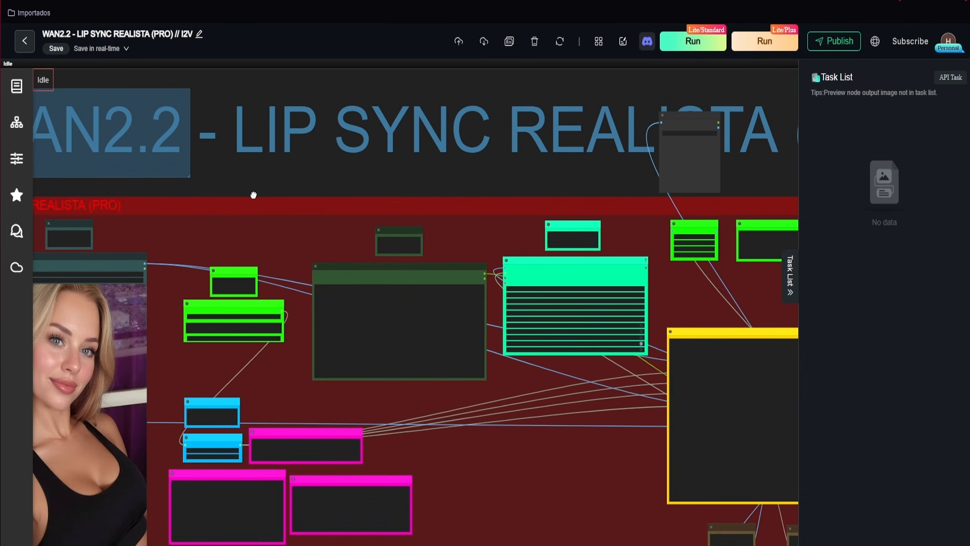
scroll(571, 184, left, 10)
scroll(397, 172, down, 4)
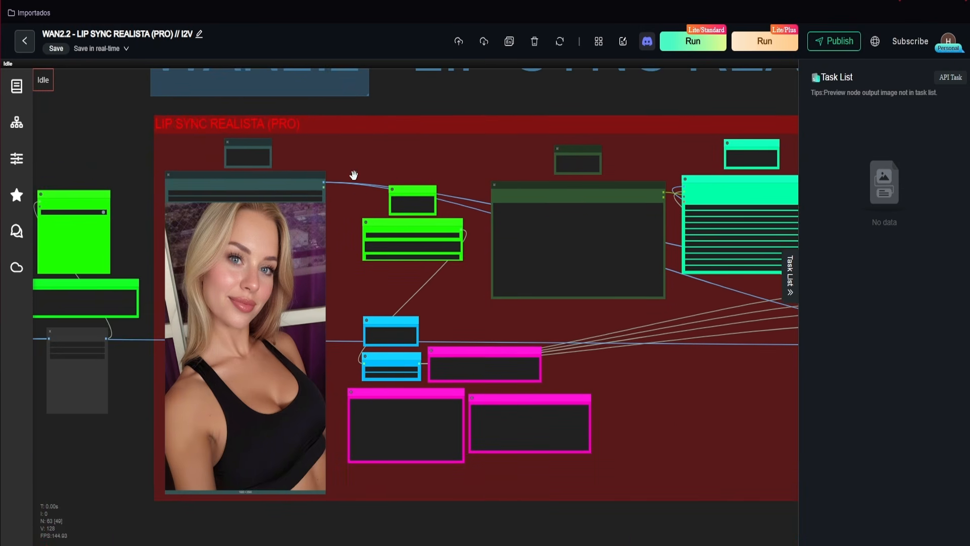
scroll(362, 203, up, 6)
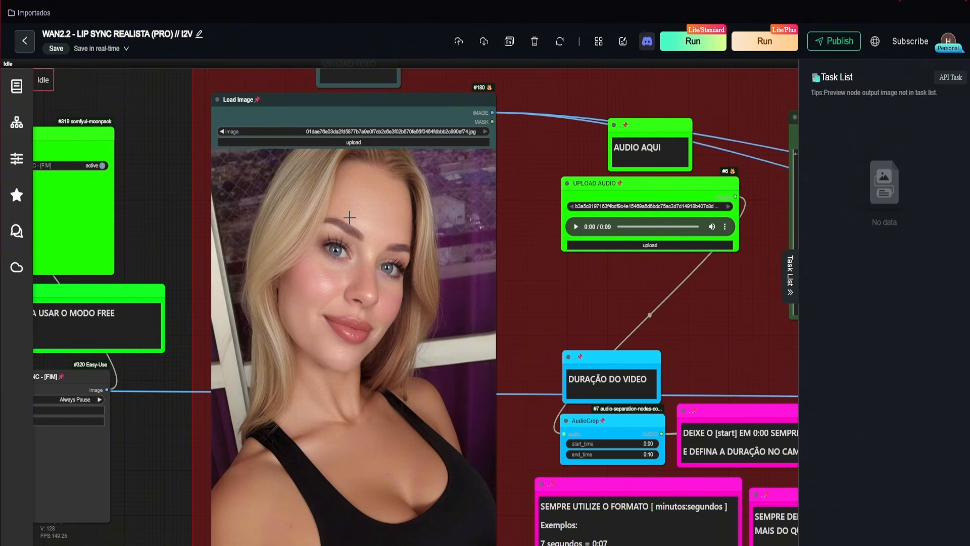
scroll(375, 245, down, 6)
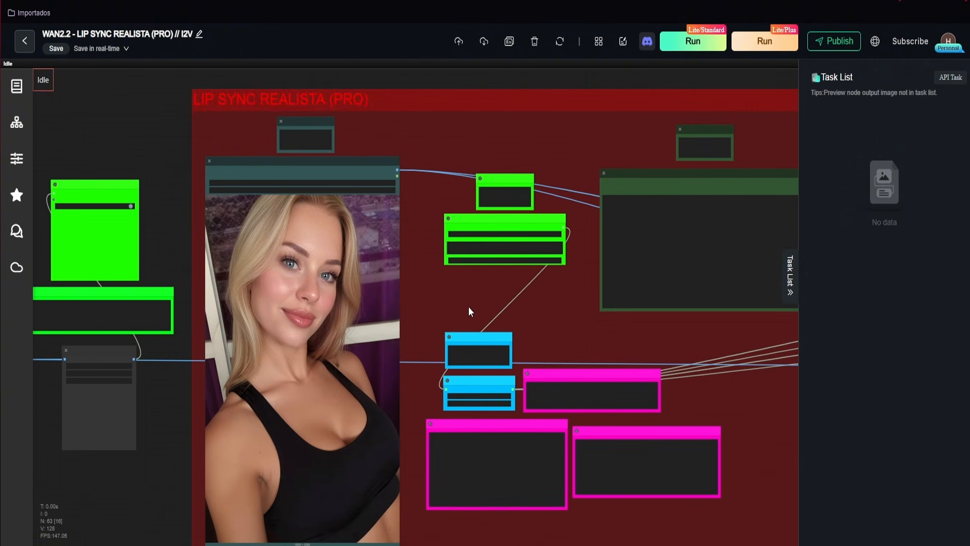
Review the audio upload, video duration and prompt nodes in the lip sync group.
scroll(469, 306, right, 2)
scroll(485, 336, up, 3)
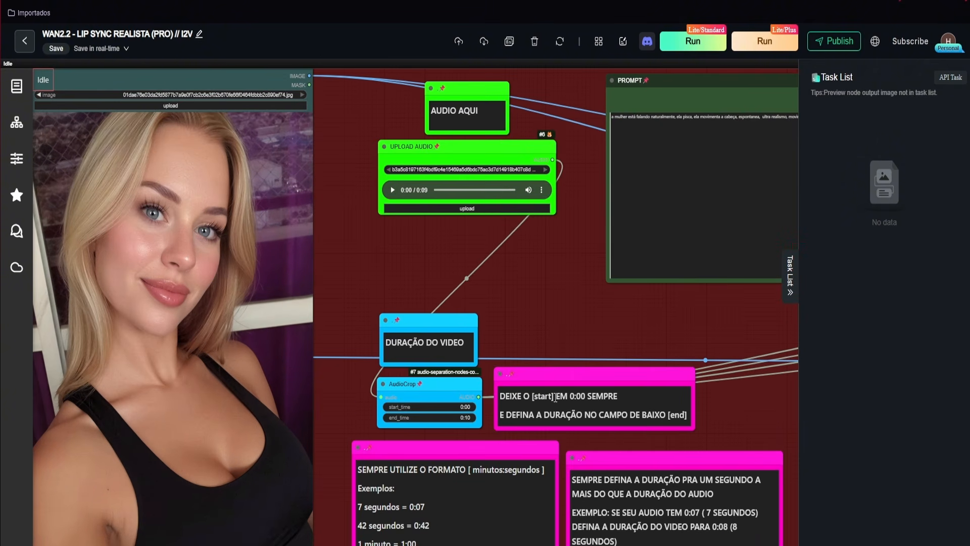
scroll(465, 399, down, 2)
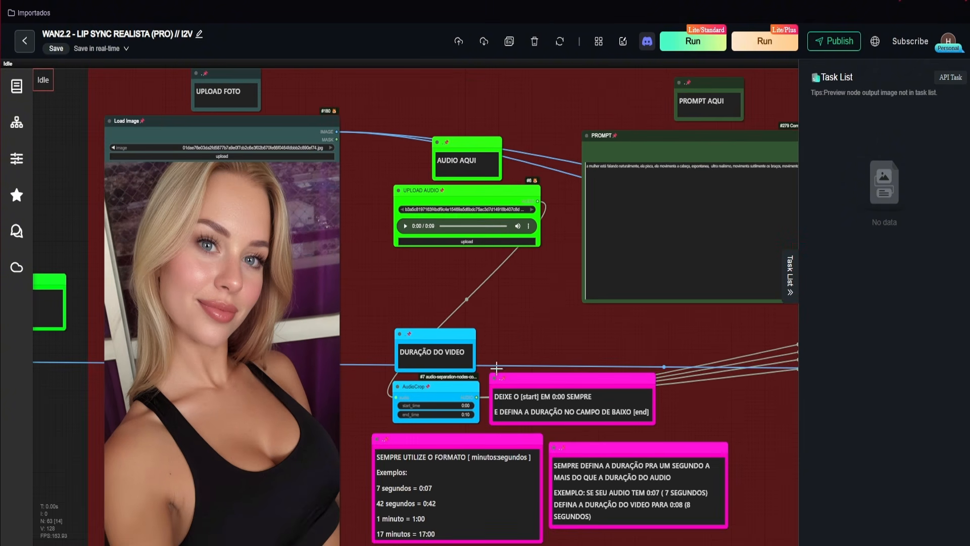
scroll(497, 367, up, 2)
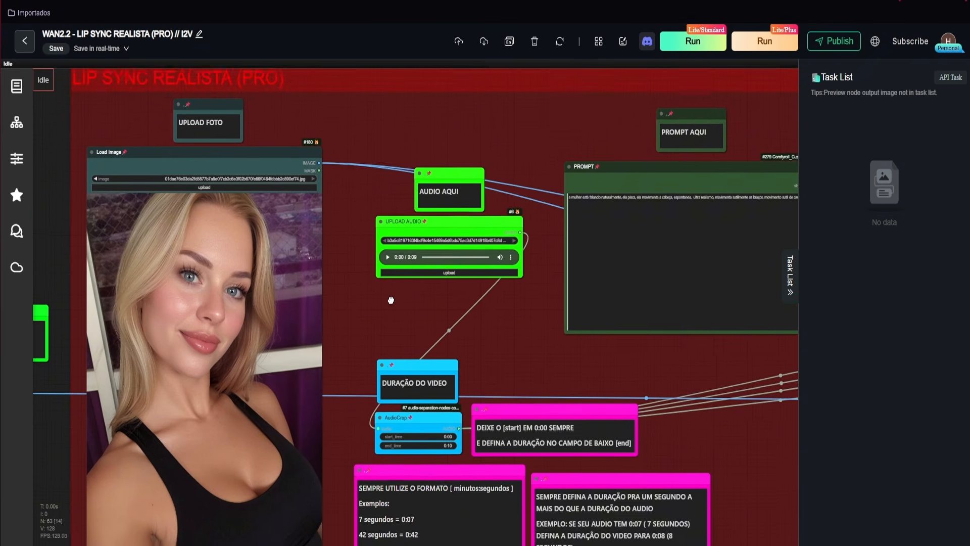
scroll(391, 300, up, 1)
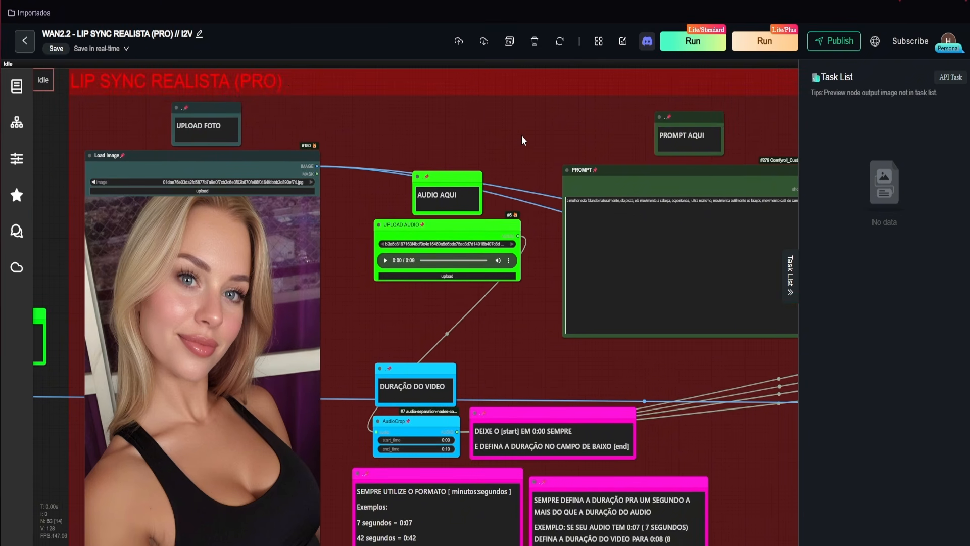
scroll(368, 192, up, 1)
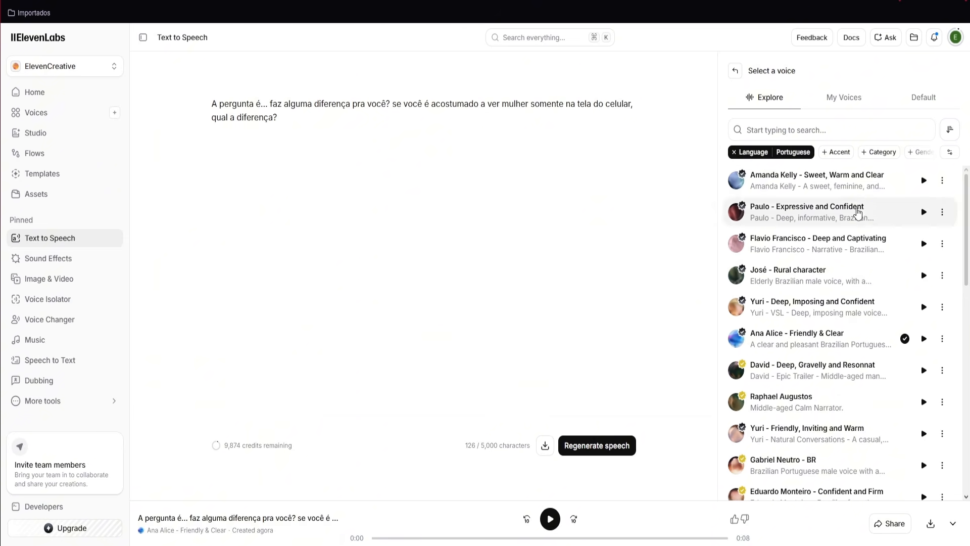
Switch to ElevenLabs Text to Speech and review the Portuguese voices and the script text.
scroll(849, 374, down, 2)
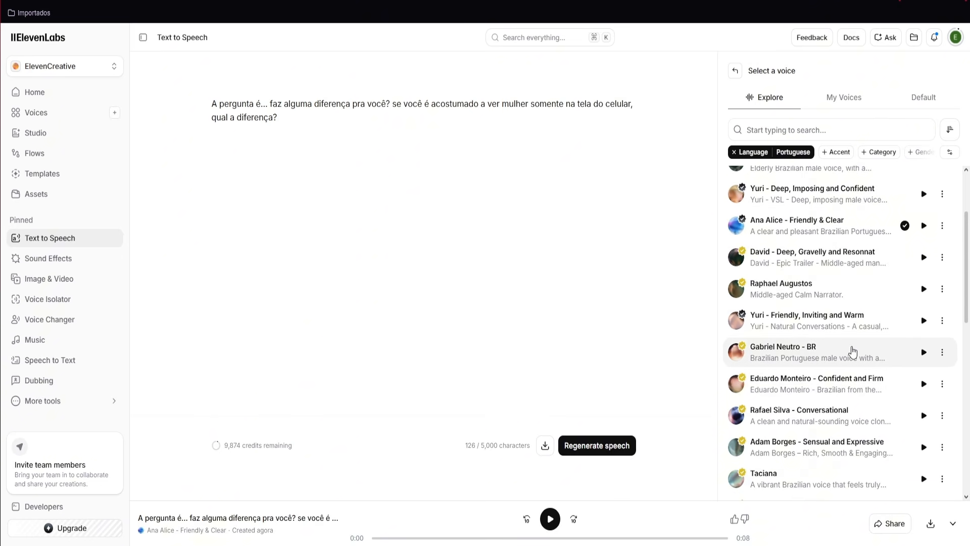
scroll(855, 334, up, 2)
scroll(824, 349, down, 1)
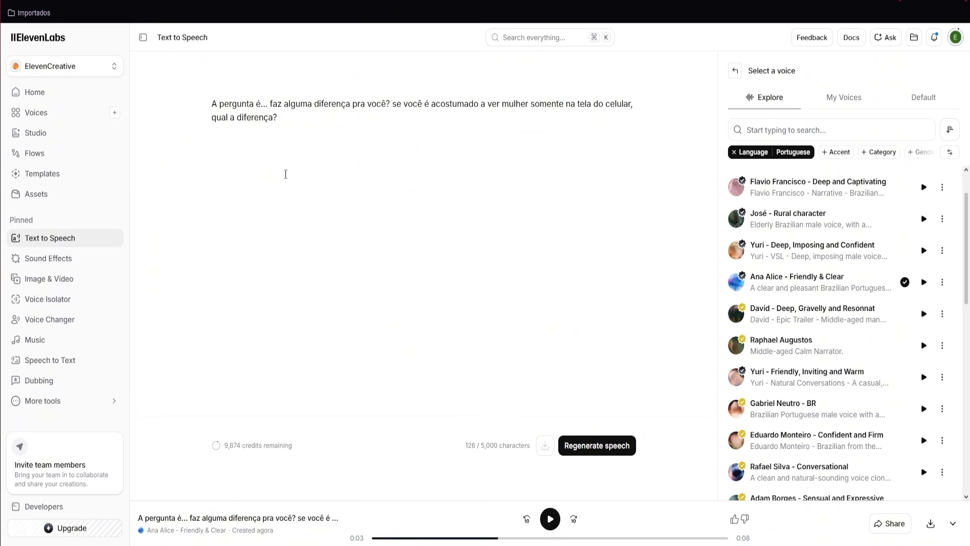
drag(213, 103, 273, 115)
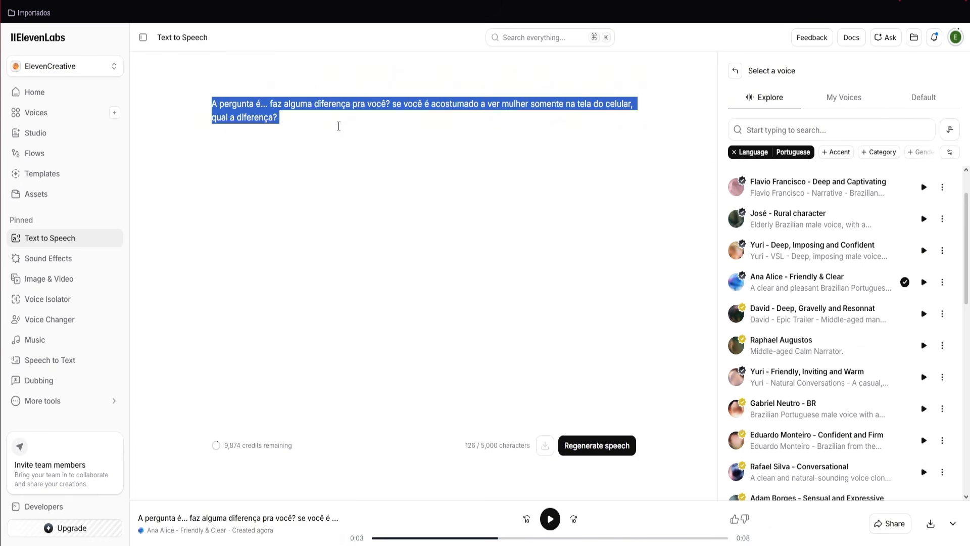
click(338, 126)
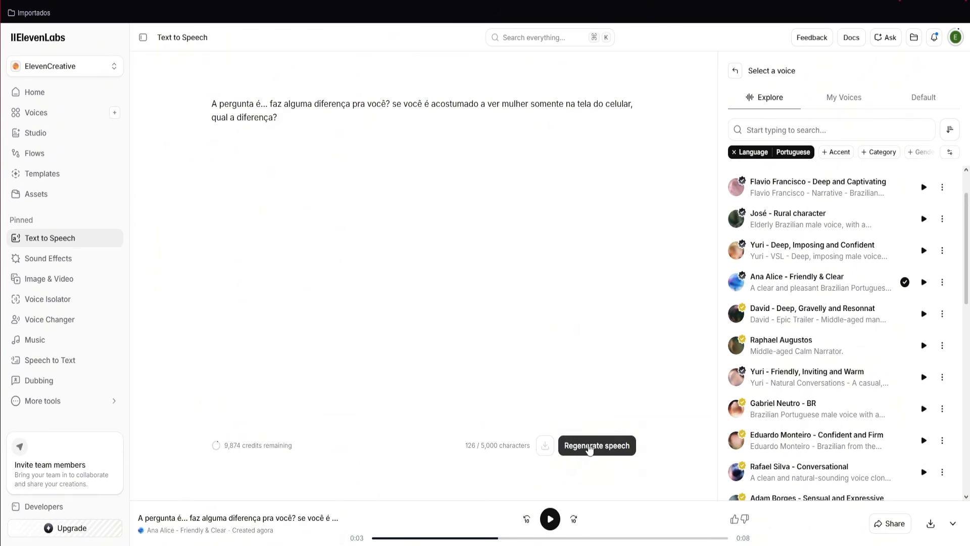
Regenerate the speech from the Portuguese script with the selected Friendly & Clear voice and listen to its beginning.
click(594, 446)
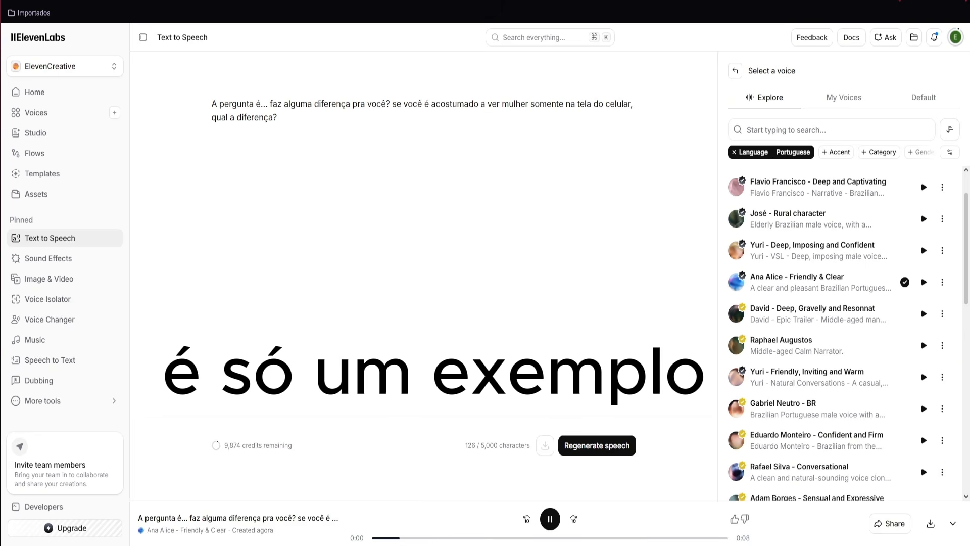
click(550, 521)
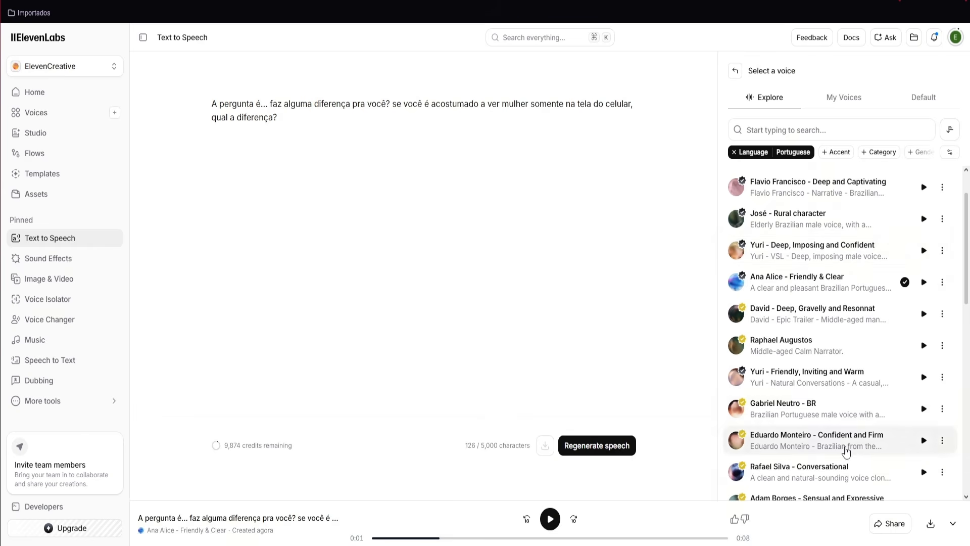
scroll(854, 434, down, 3)
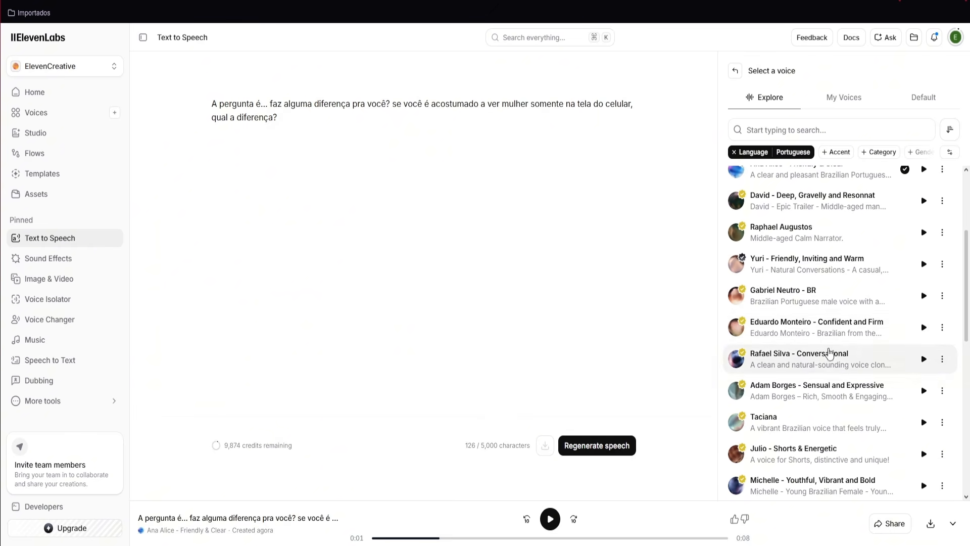
scroll(828, 349, up, 3)
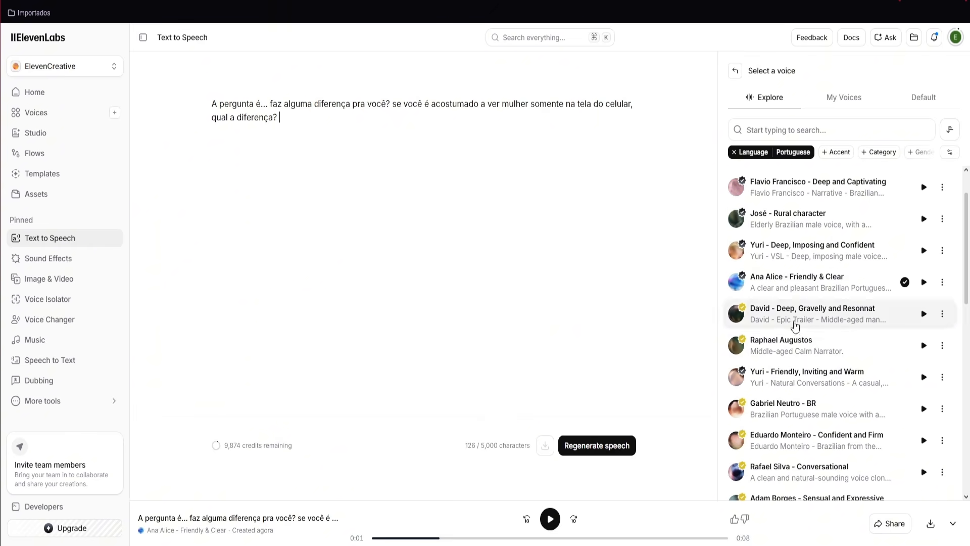
click(454, 185)
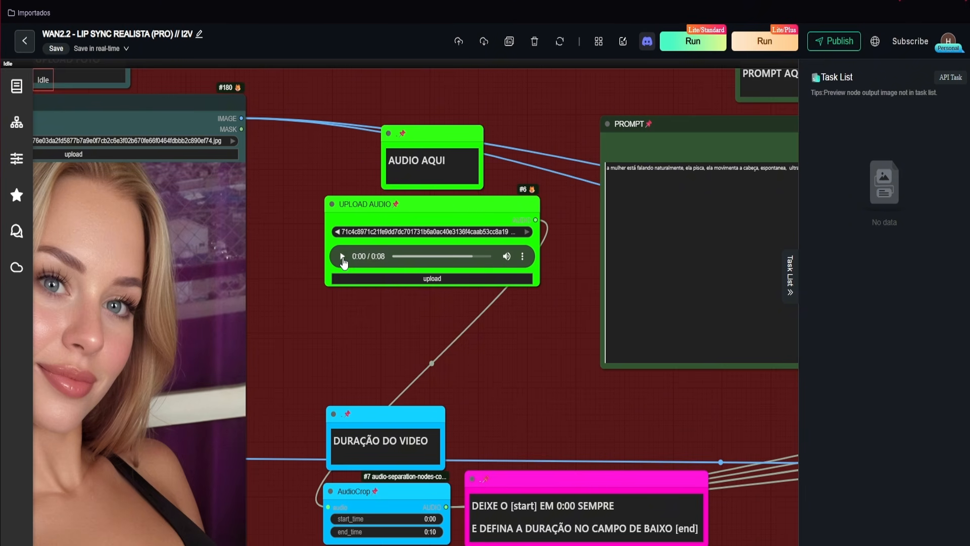
Back in the lip sync workflow, preview the uploaded speech in UPLOAD AUDIO and check its length against the AudioCrop times and duration notes.
click(342, 257)
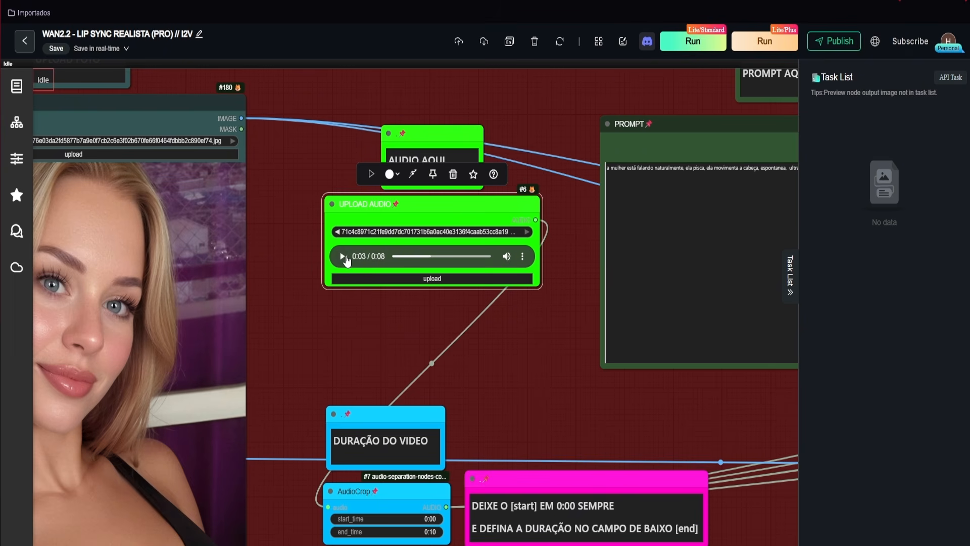
scroll(406, 313, down, 5)
scroll(448, 301, up, 5)
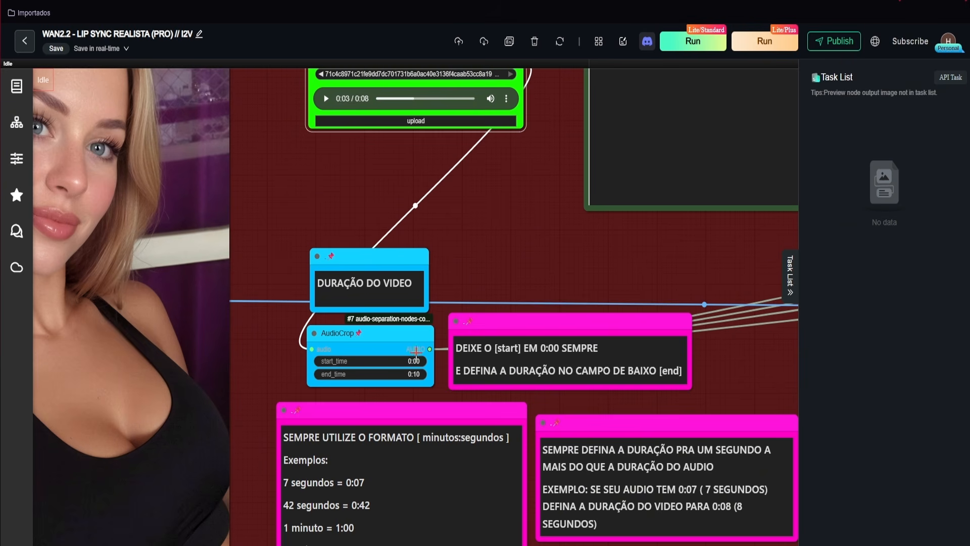
drag(499, 181, 506, 294)
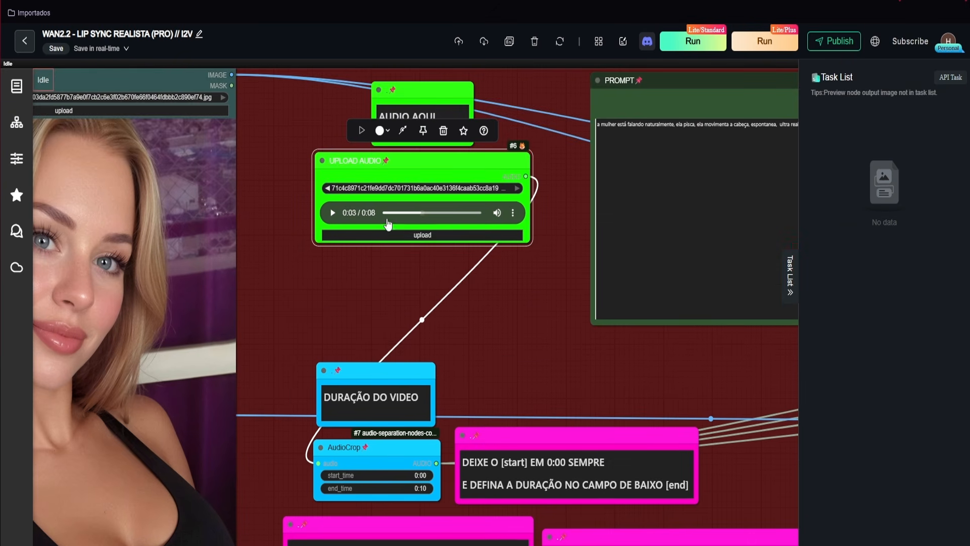
drag(492, 356, 500, 166)
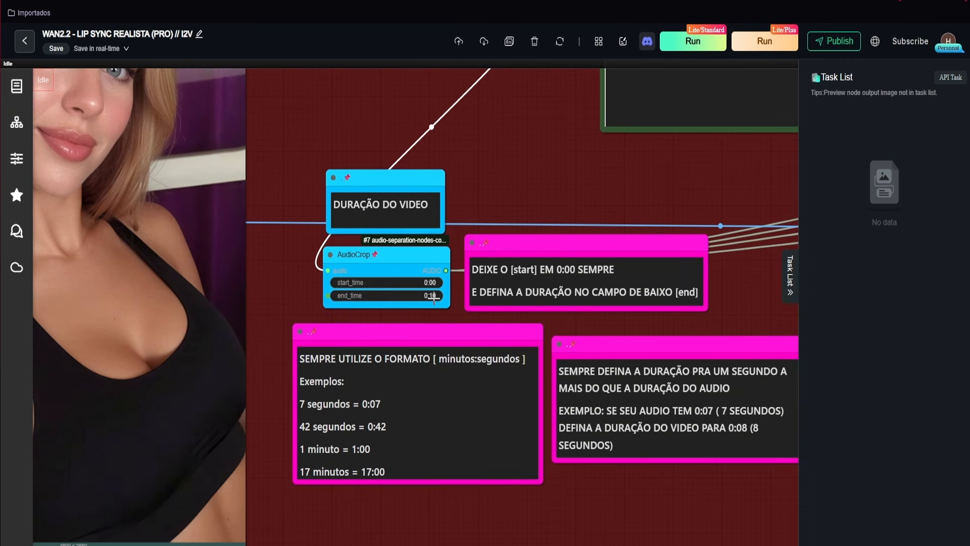
scroll(434, 302, up, 2)
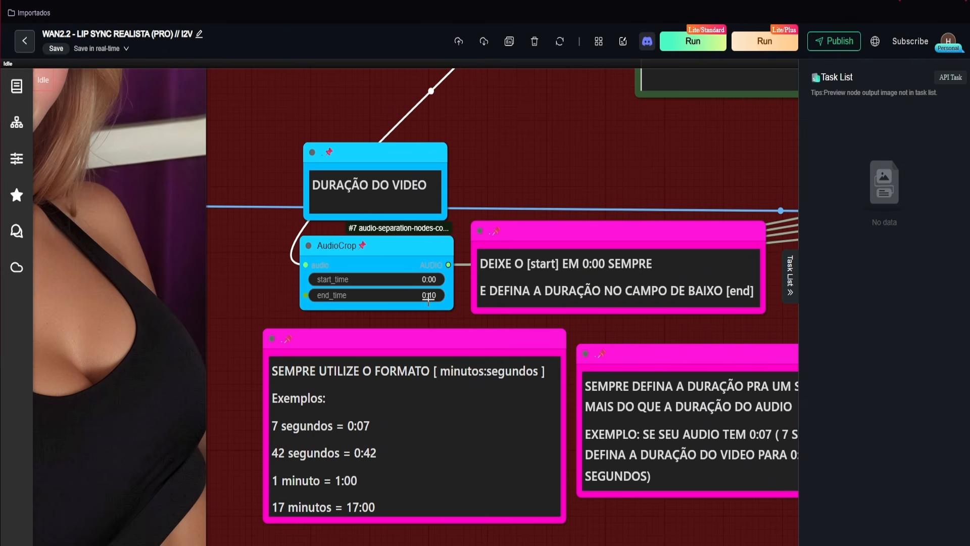
drag(611, 159, 515, 142)
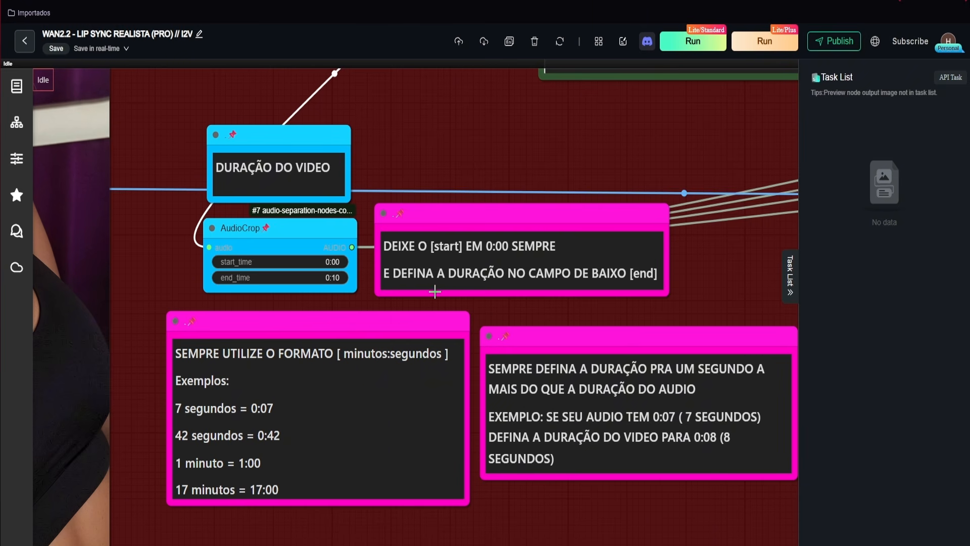
scroll(452, 291, down, 2)
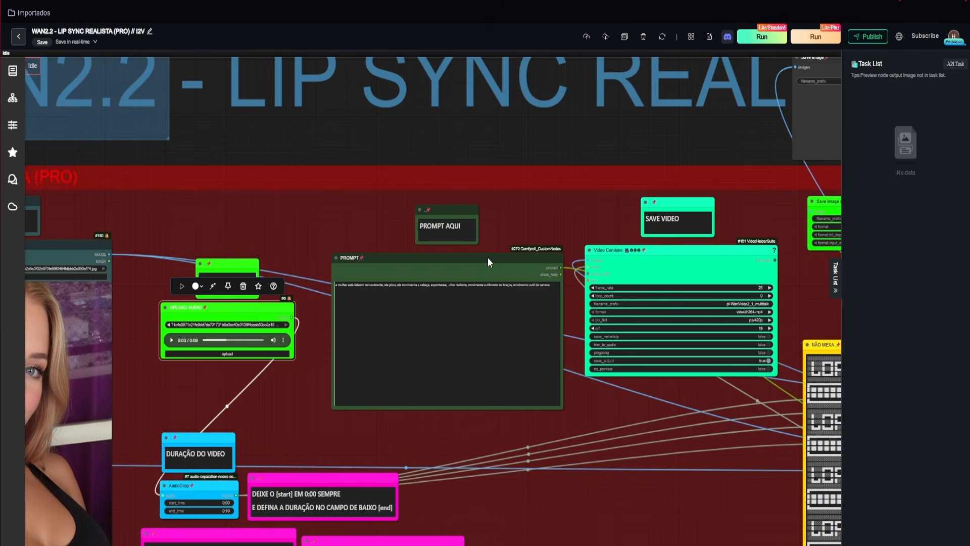
Replace the PROMPT node's text with the ultra-realistic handheld selfie video prompt for the full 8-second clip.
scroll(401, 302, up, 5)
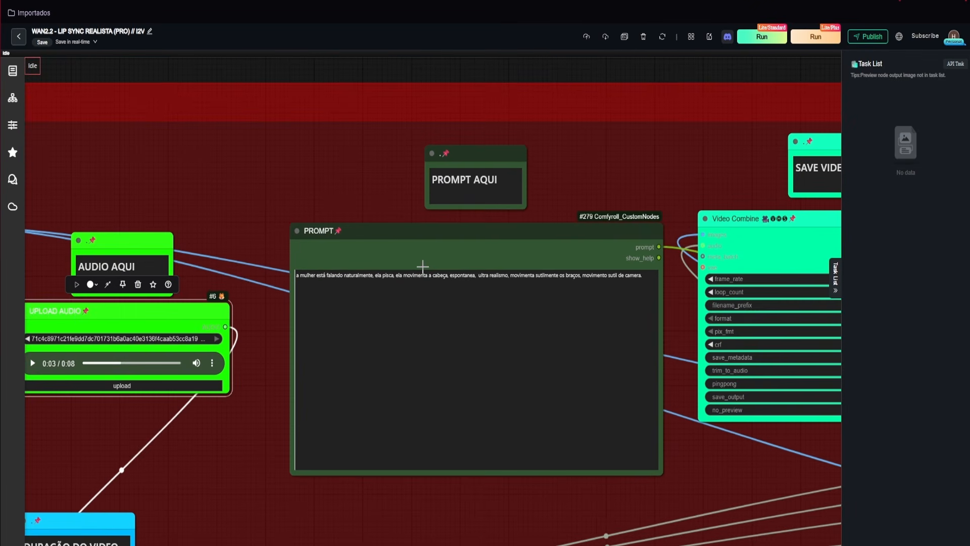
scroll(423, 266, down, 7)
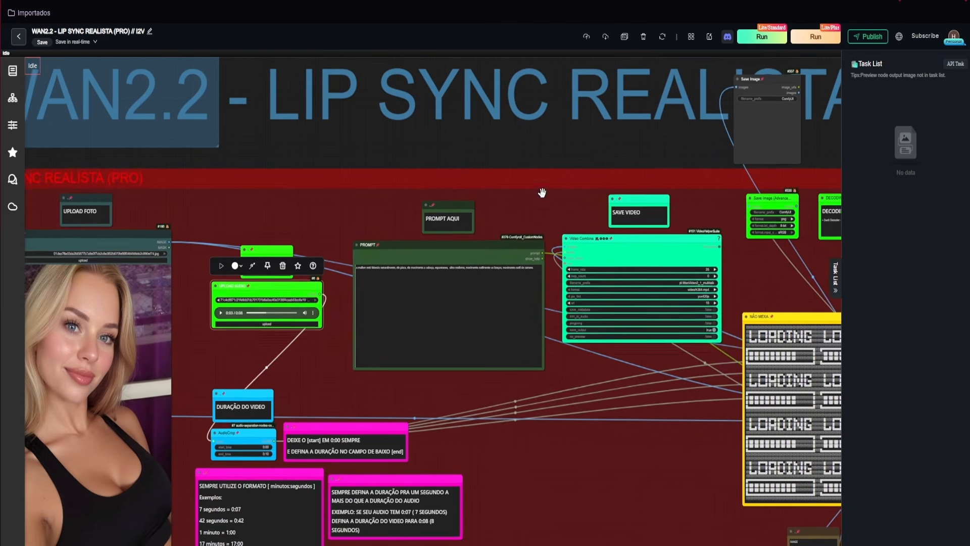
scroll(429, 298, up, 5)
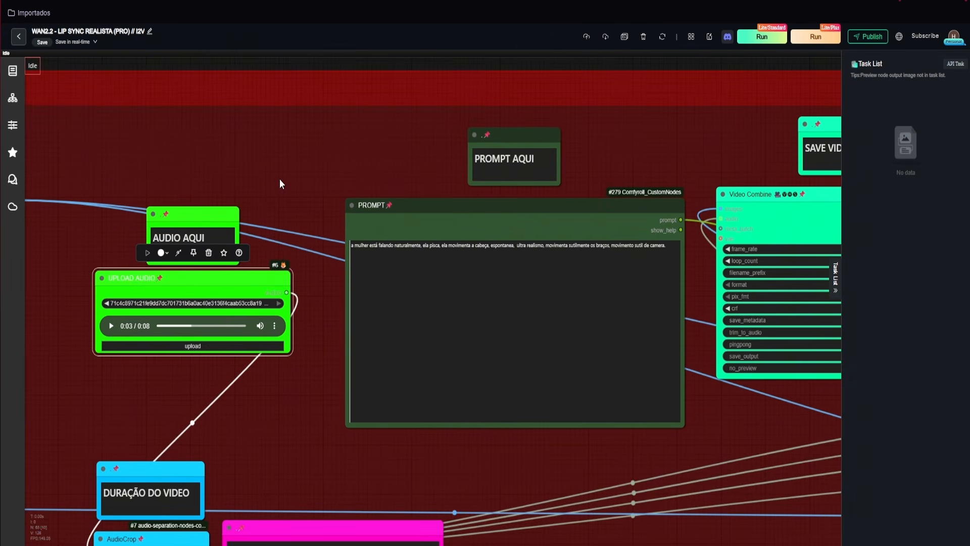
scroll(280, 181, down, 5)
scroll(244, 361, up, 3)
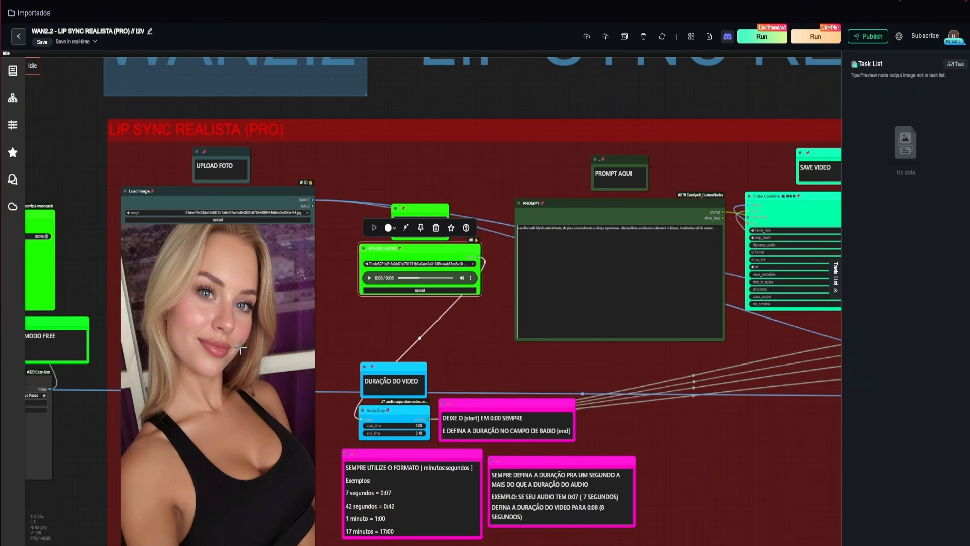
drag(494, 149, 390, 183)
drag(575, 188, 464, 208)
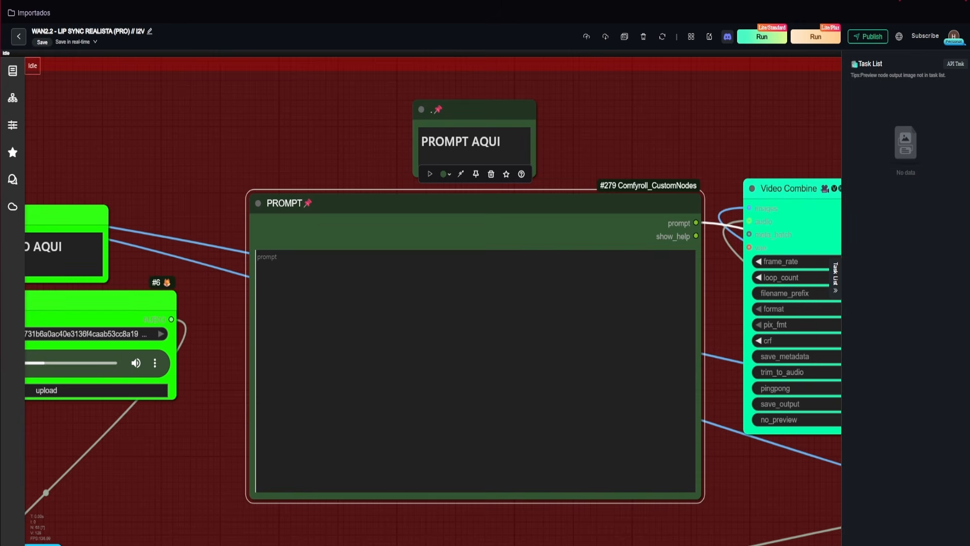
click(357, 284)
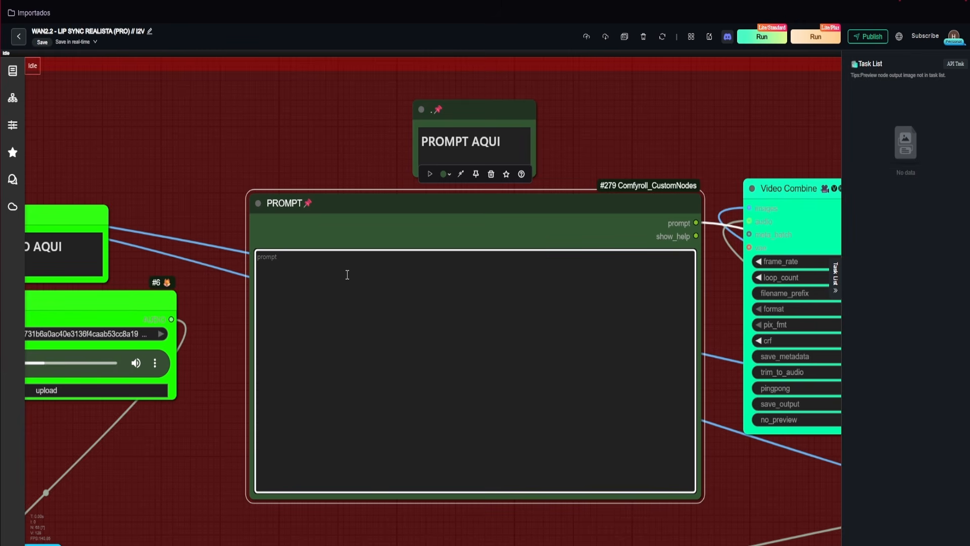
key(ctrl+v)
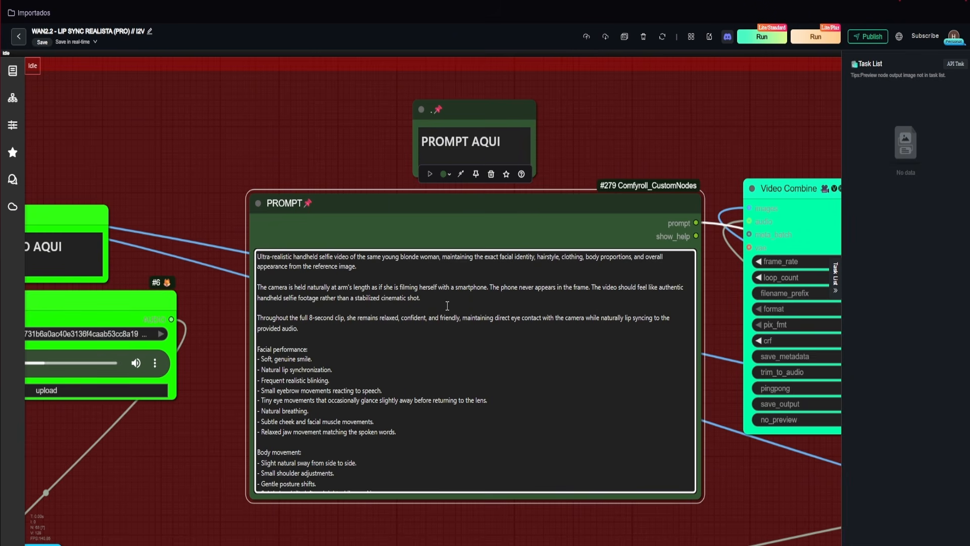
Read through the pasted prompt's facial performance, body movement, camera movement, lighting and quality sections.
scroll(422, 375, down, 4)
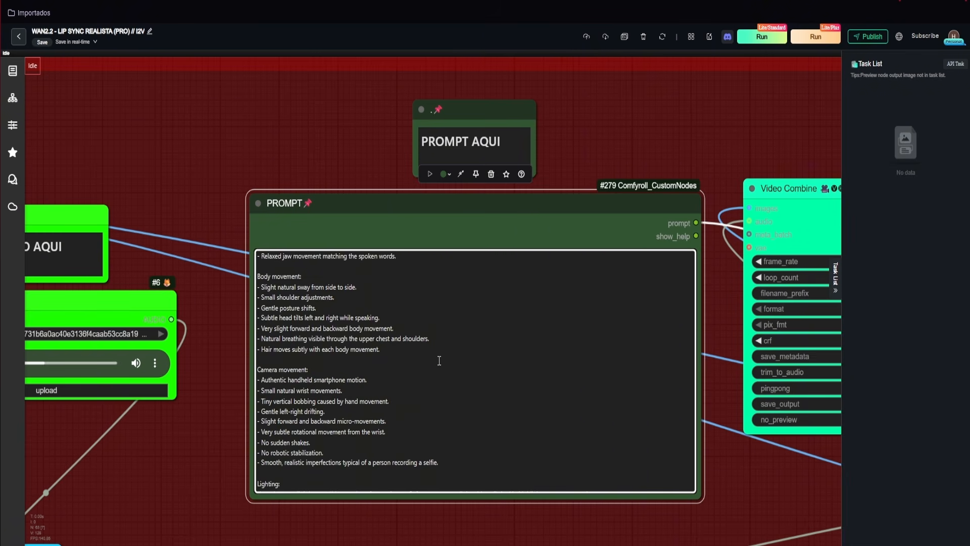
scroll(441, 367, down, 3)
scroll(437, 367, up, 8)
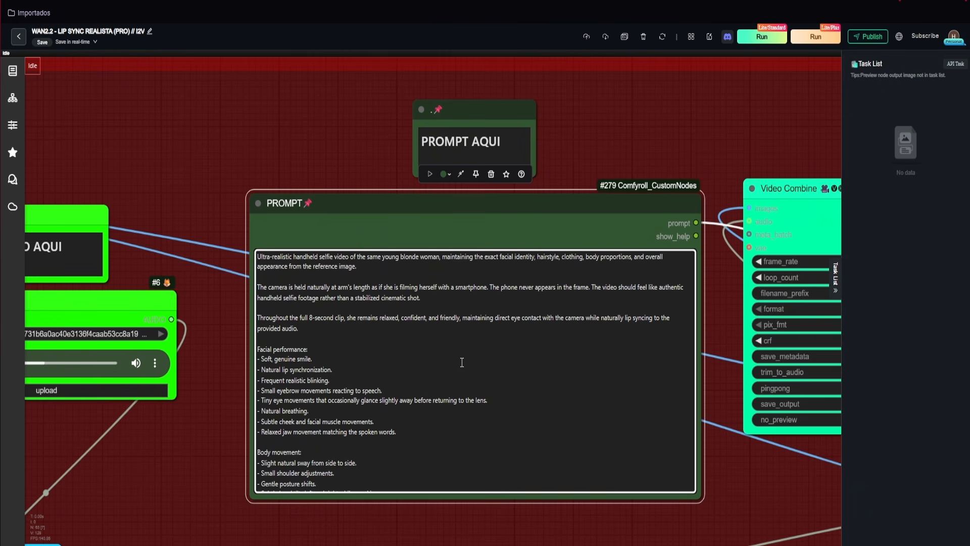
scroll(464, 364, down, 10)
scroll(446, 325, up, 5)
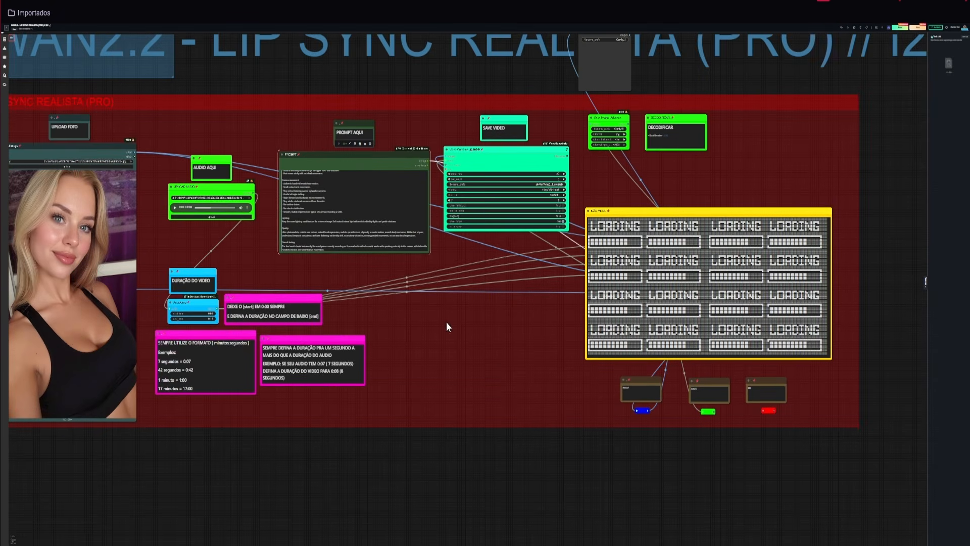
Check the photo, audio, duration and prompt nodes of the lip sync group, and run the workflow in Lite/Plus mode.
scroll(410, 338, up, 6)
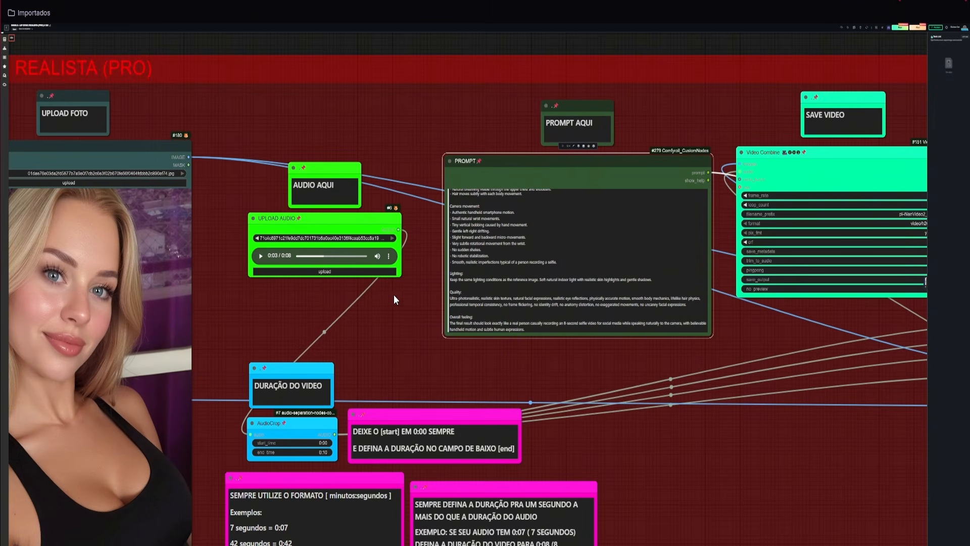
drag(319, 257, 295, 257)
drag(792, 335, 628, 333)
drag(264, 348, 423, 335)
drag(277, 310, 470, 320)
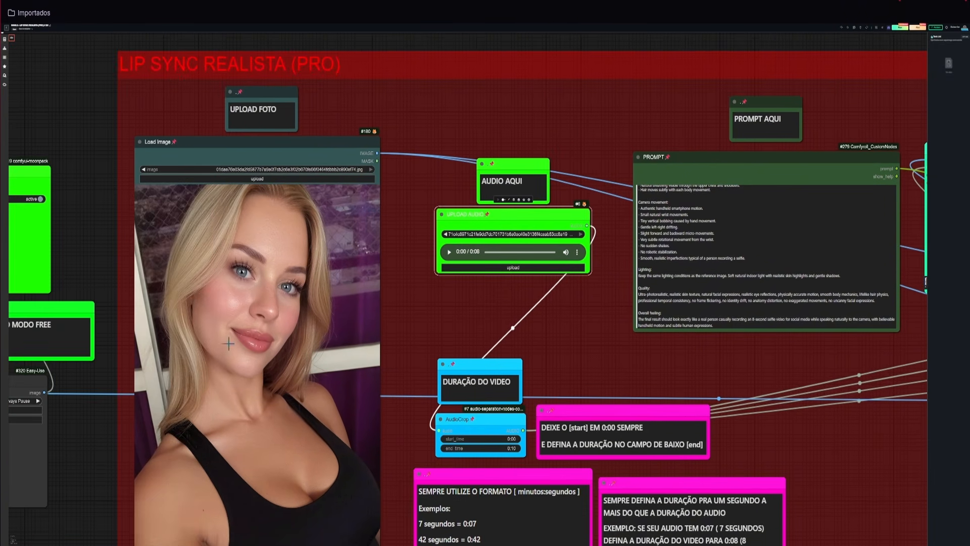
scroll(344, 293, down, 2)
drag(584, 344, 224, 349)
scroll(944, 51, up, 3)
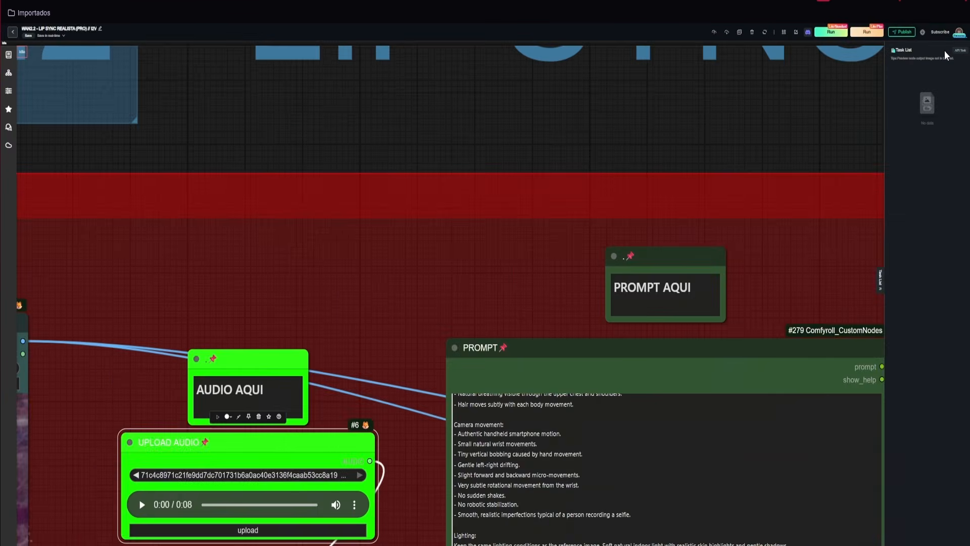
scroll(786, 100, down, 1)
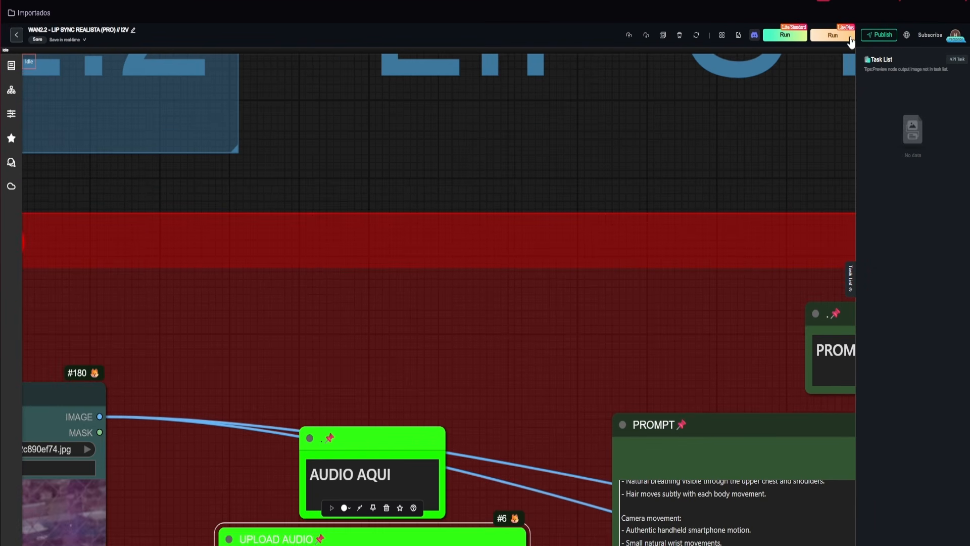
scroll(277, 268, down, 5)
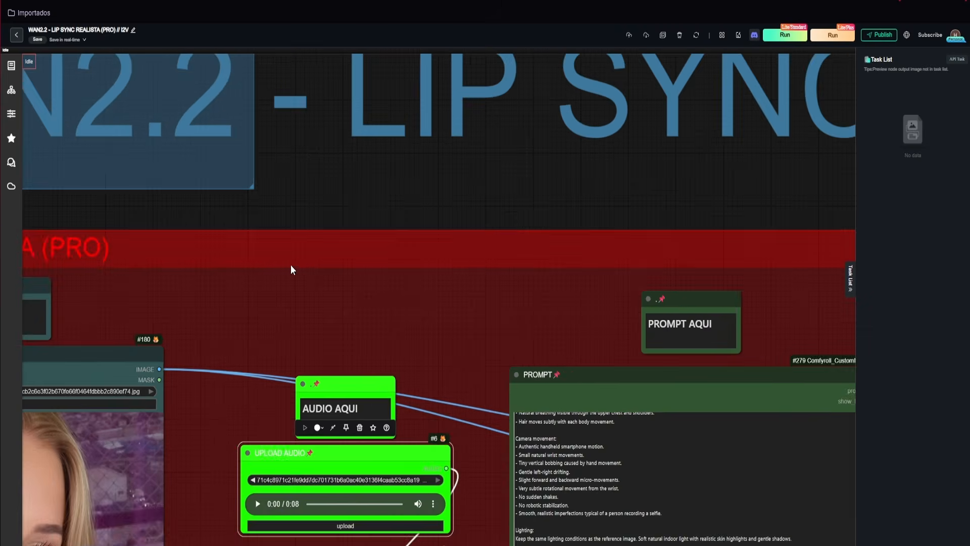
drag(290, 266, 372, 229)
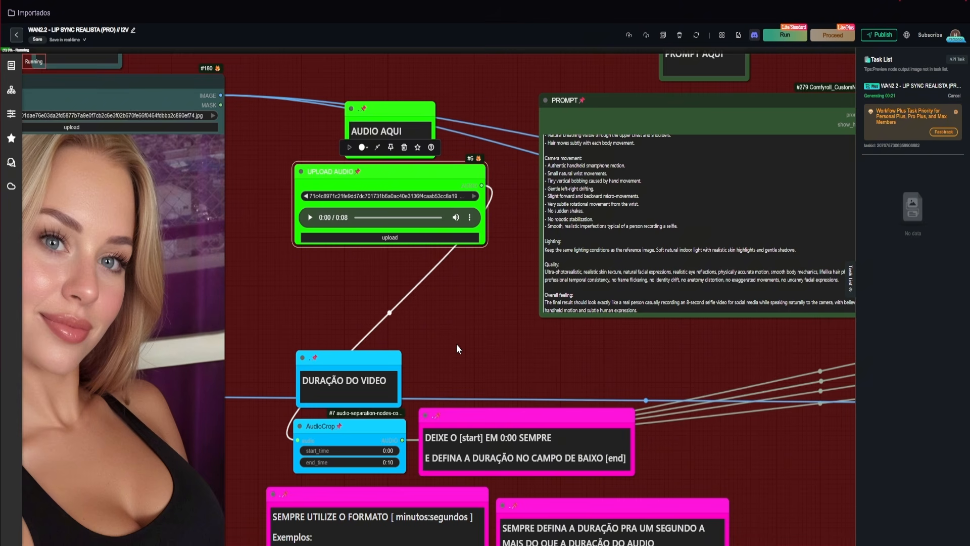
Examine the generated talking selfie video in the Video Combine node.
scroll(457, 344, down, 3)
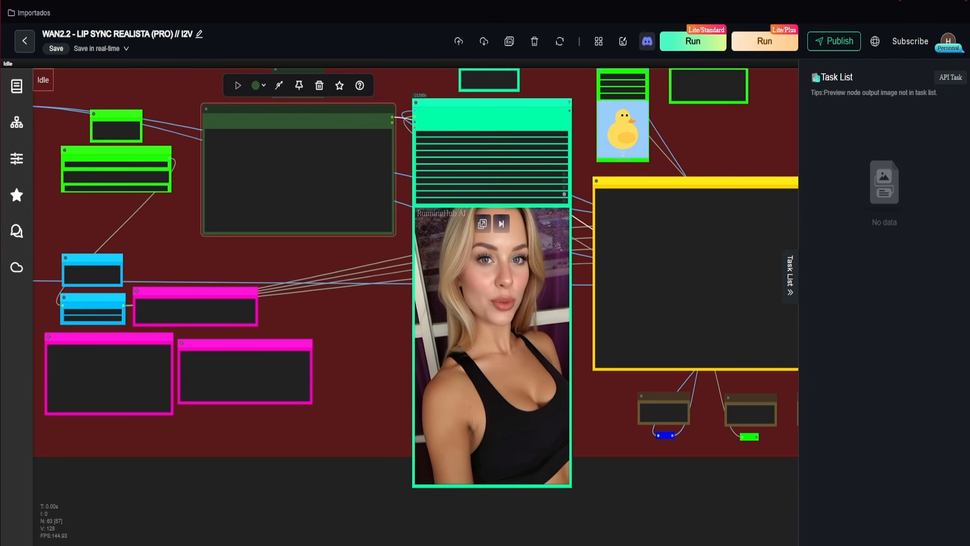
scroll(616, 263, up, 3)
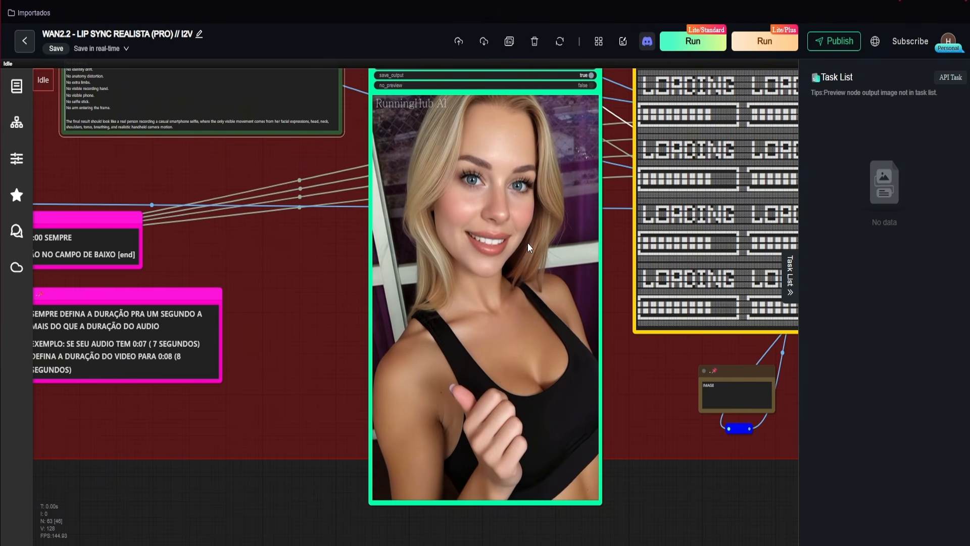
scroll(592, 267, up, 2)
drag(586, 350, 584, 293)
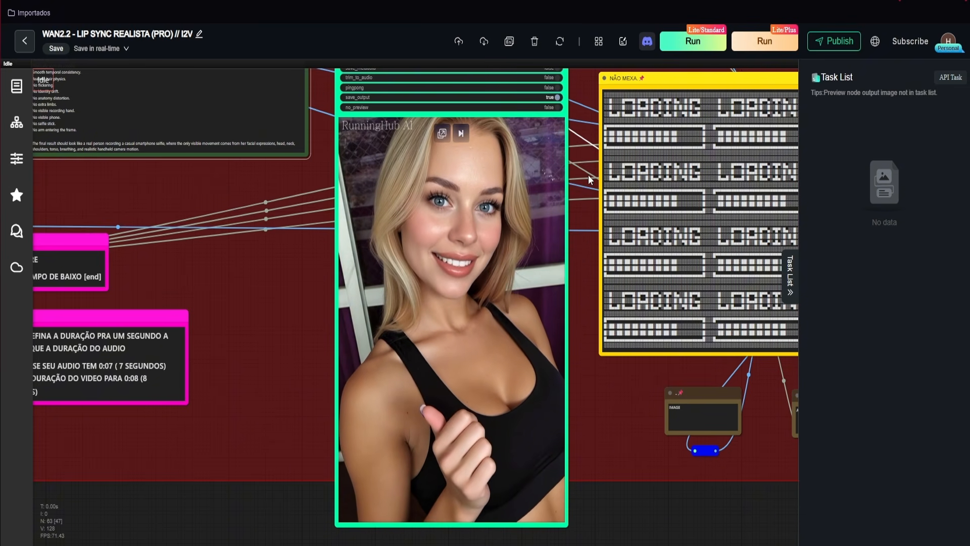
drag(582, 110, 556, 245)
scroll(559, 216, down, 2)
scroll(559, 218, up, 3)
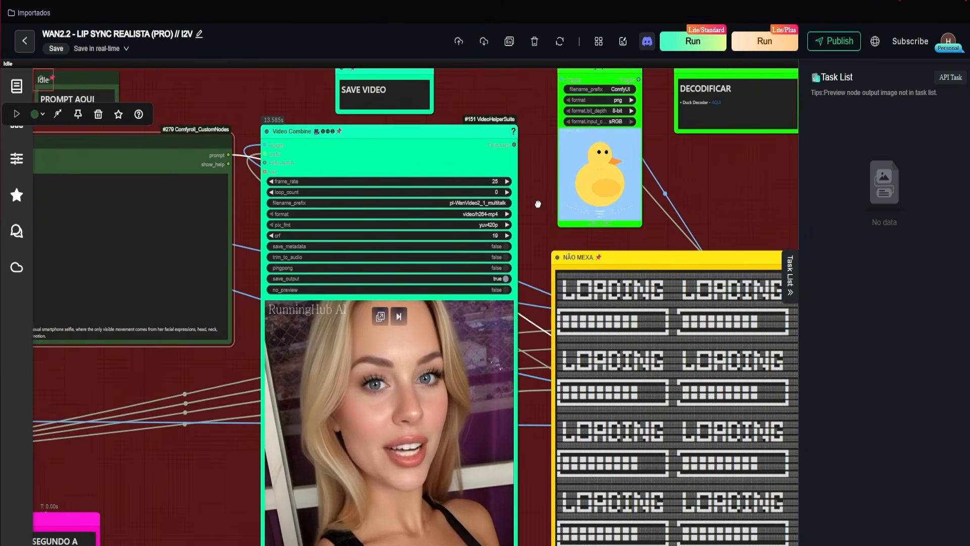
Save the duck image from the Save Image (Advanced) node that sits beside the DECODIFICAR note.
scroll(541, 233, down, 4)
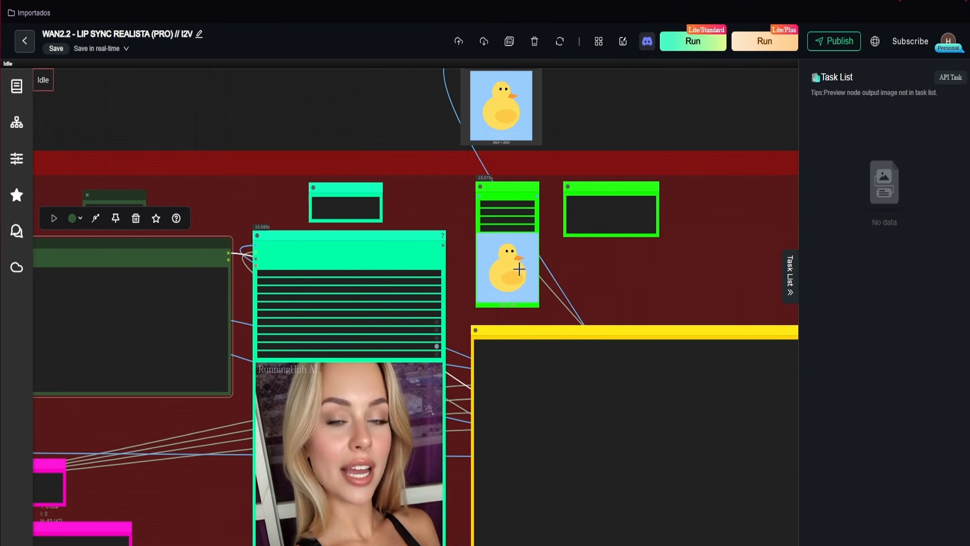
drag(484, 287, 526, 190)
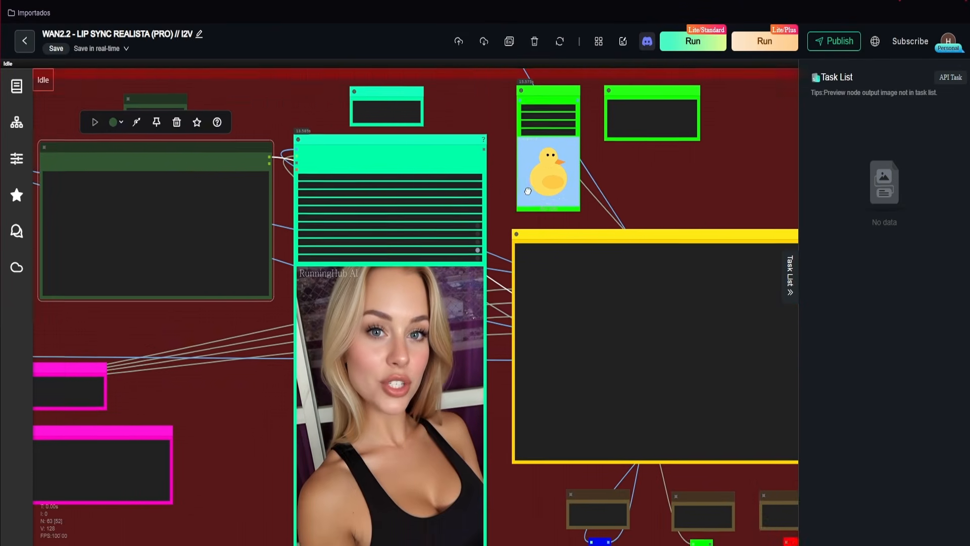
drag(485, 440, 524, 297)
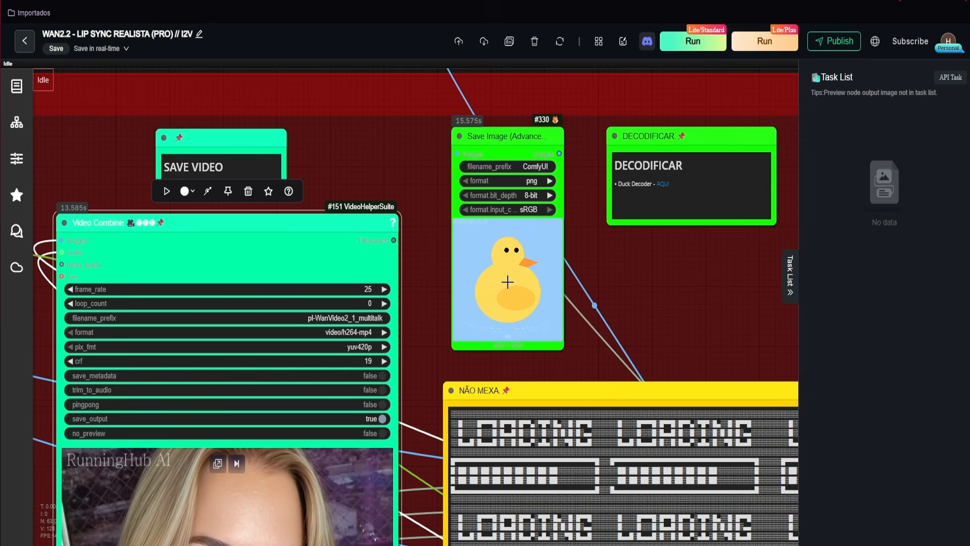
scroll(508, 282, up, 3)
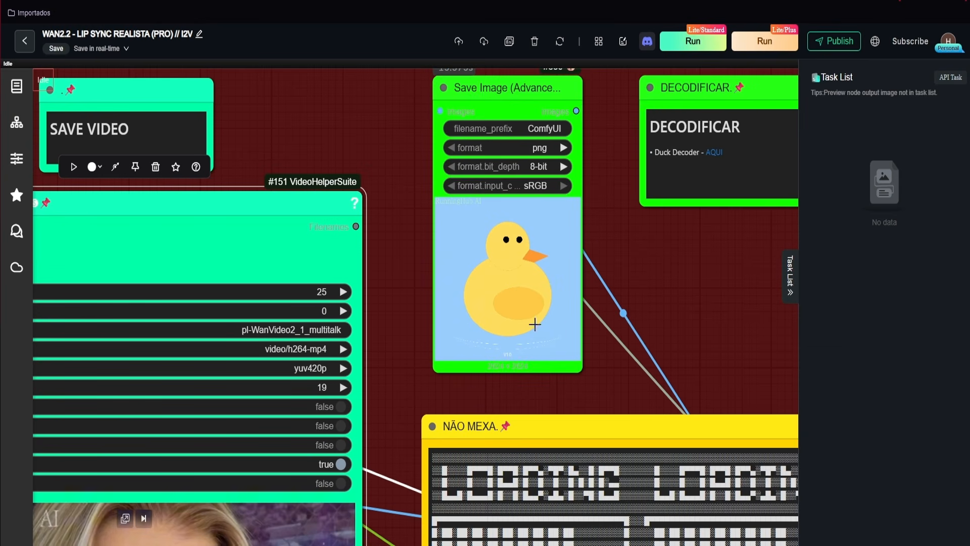
scroll(490, 279, down, 6)
drag(598, 278, 563, 316)
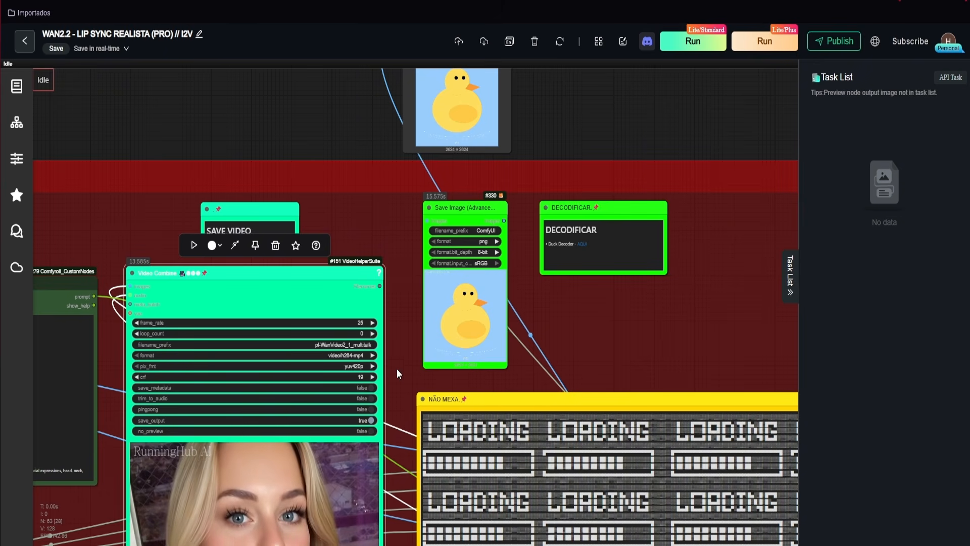
drag(396, 370, 394, 413)
scroll(560, 321, up, 6)
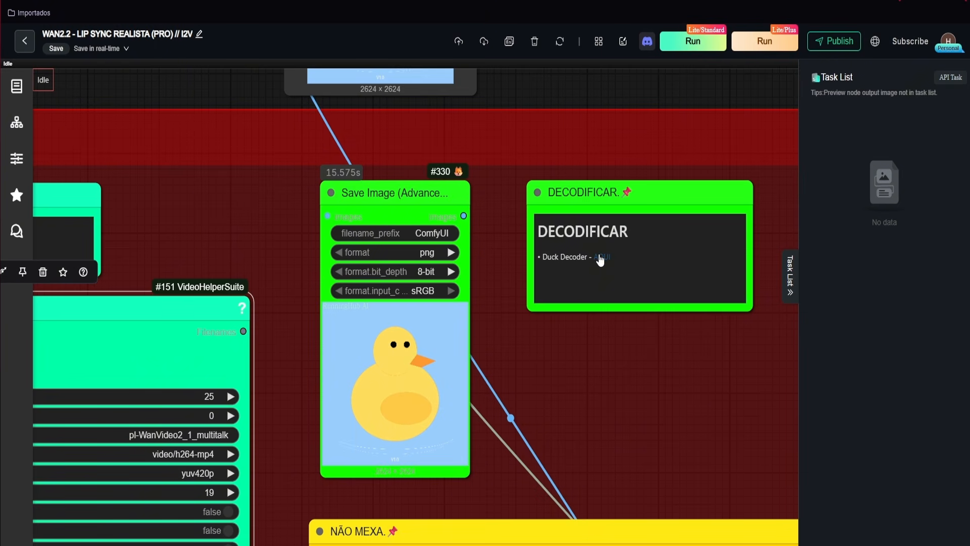
scroll(576, 246, down, 3)
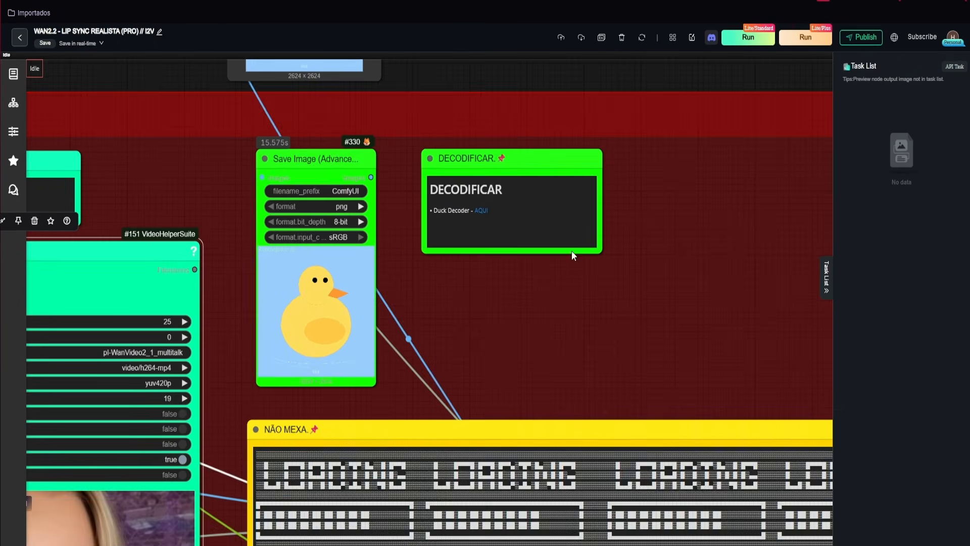
right_click(416, 273)
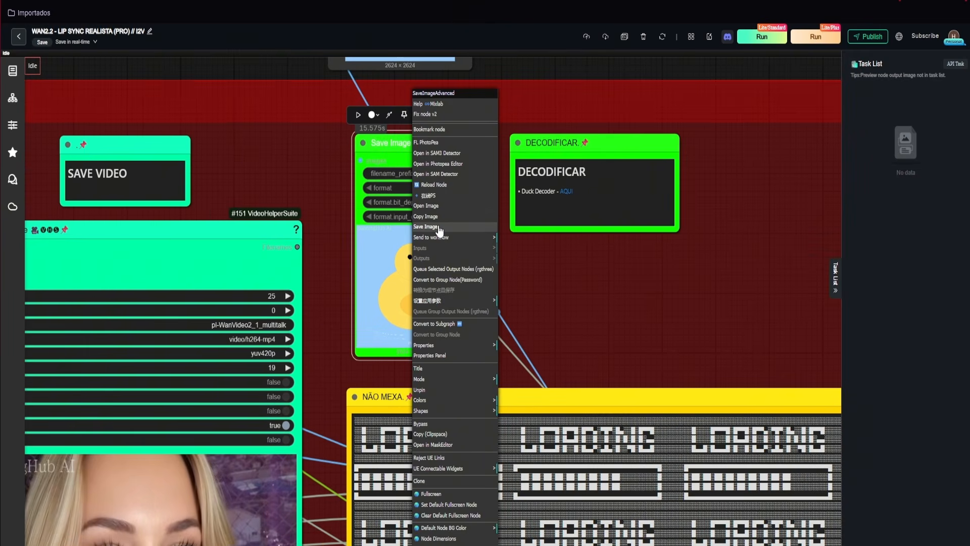
click(440, 227)
Open Duck Decoder Web from the DECODIFICAR note and load the saved duck PNG for decoding.
drag(555, 254, 537, 344)
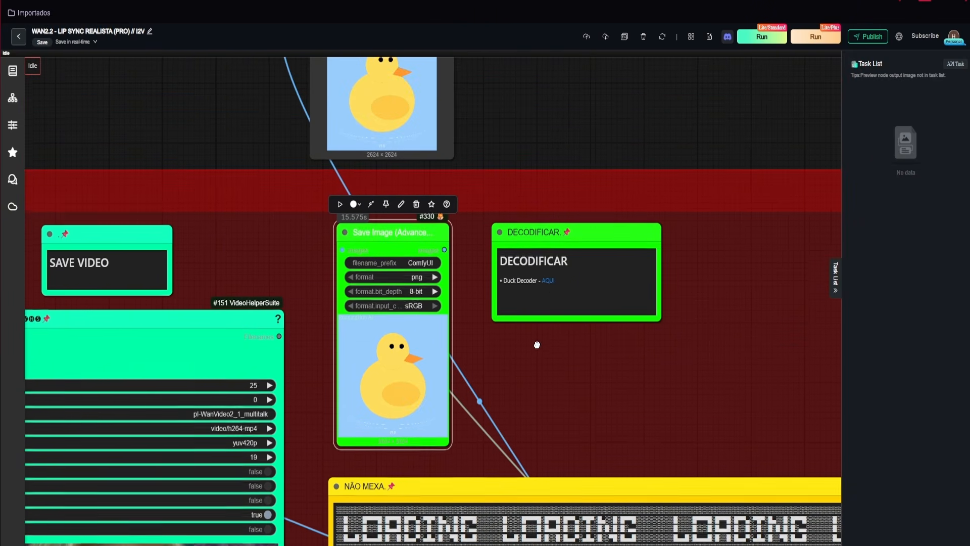
click(548, 283)
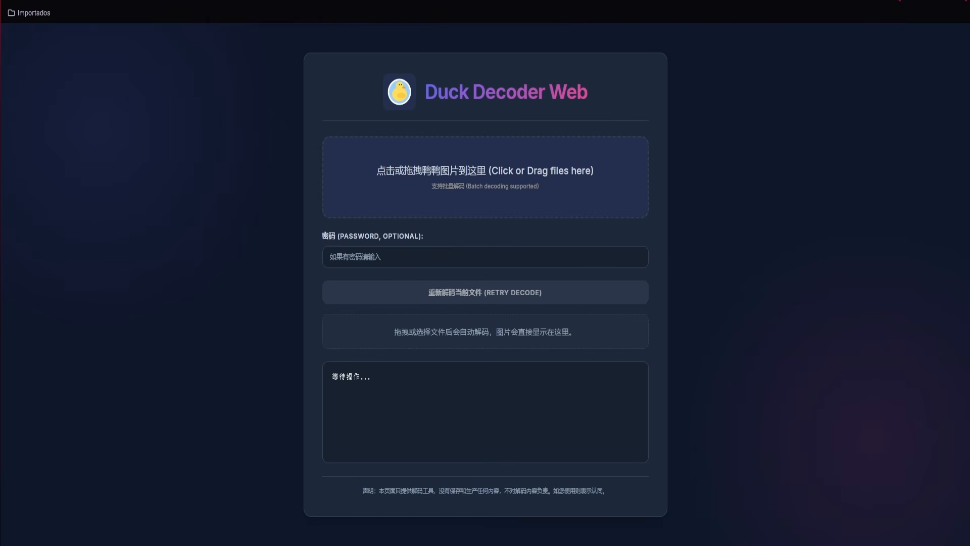
click(576, 197)
Play the extracted MP4 video in the decoder results through to its end.
scroll(732, 334, down, 6)
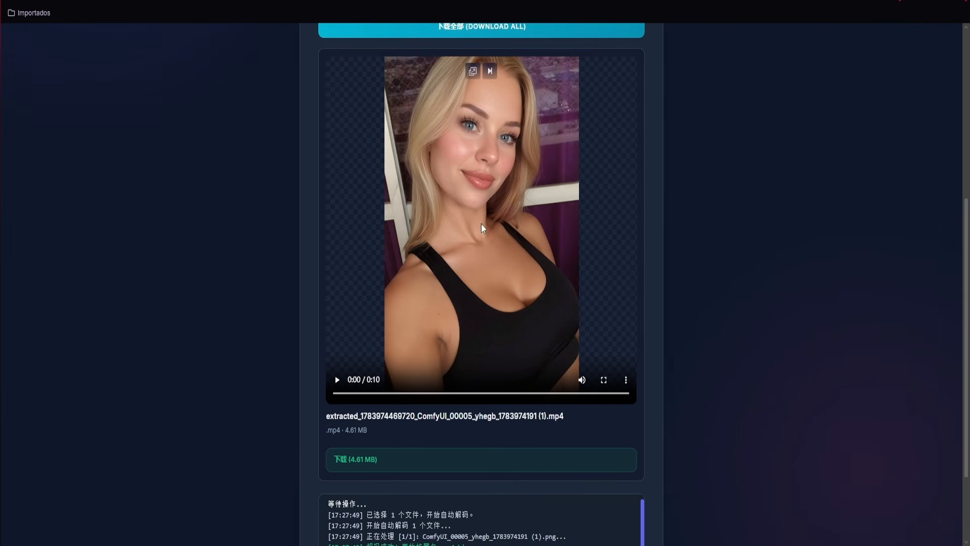
click(337, 379)
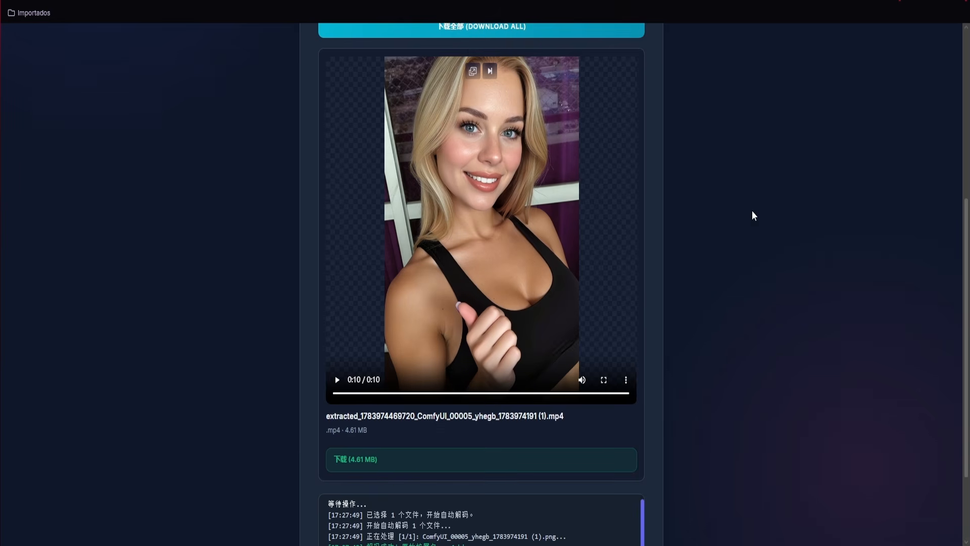
scroll(699, 240, up, 1)
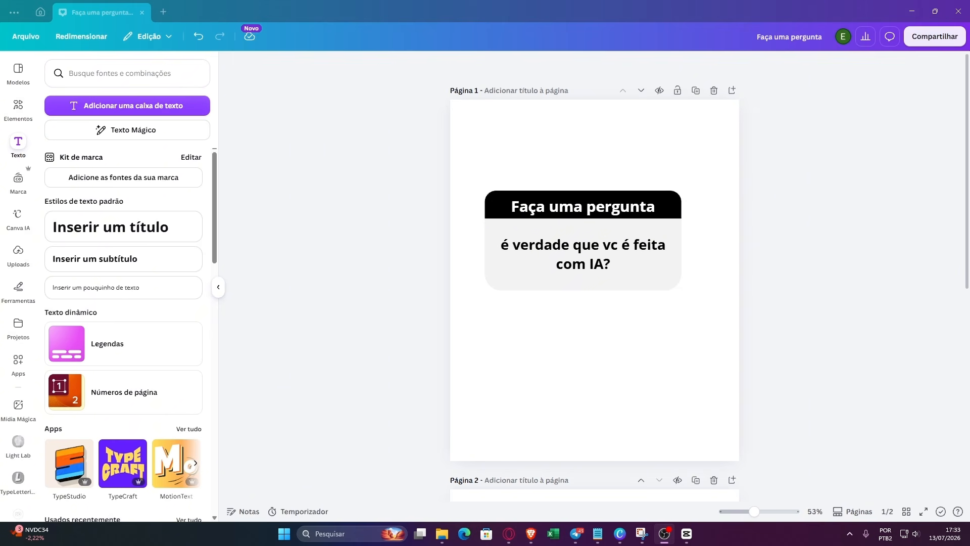
Switch to CapCut and extend the caixinha.png overlay clip to 00:00:08:43, matching the end of the selfie video.
click(688, 541)
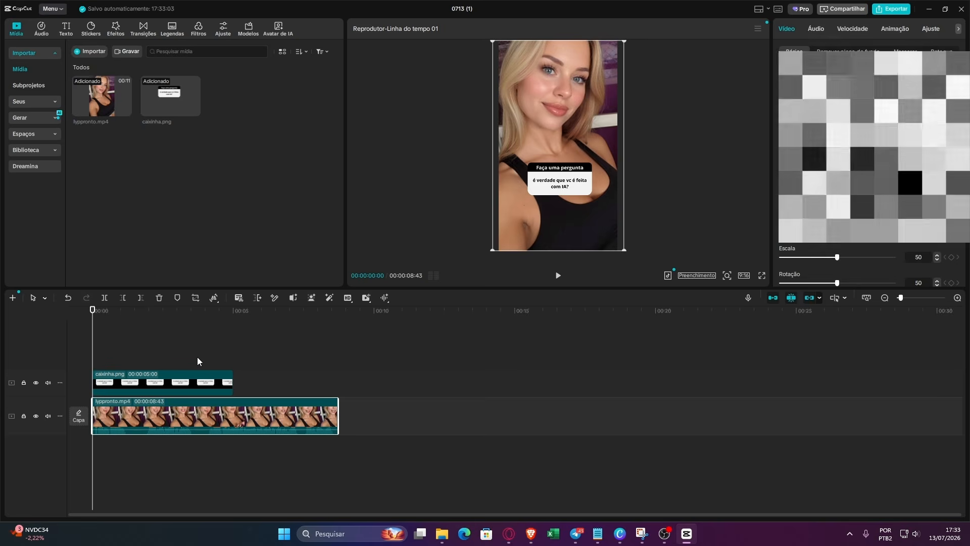
click(166, 382)
drag(233, 380, 337, 380)
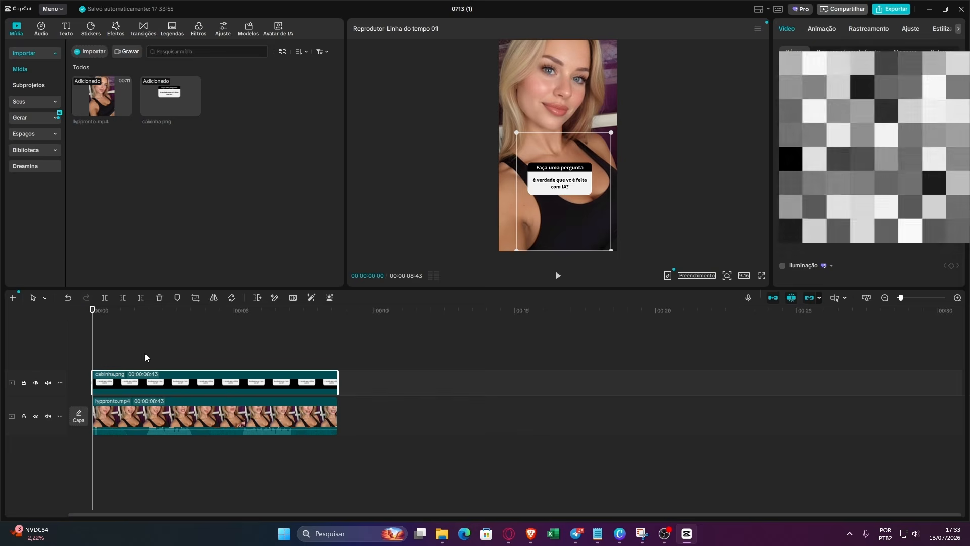
Play the opening seconds of the timeline and turn off Movimento de IA on the selfie video clip.
click(129, 328)
key(space)
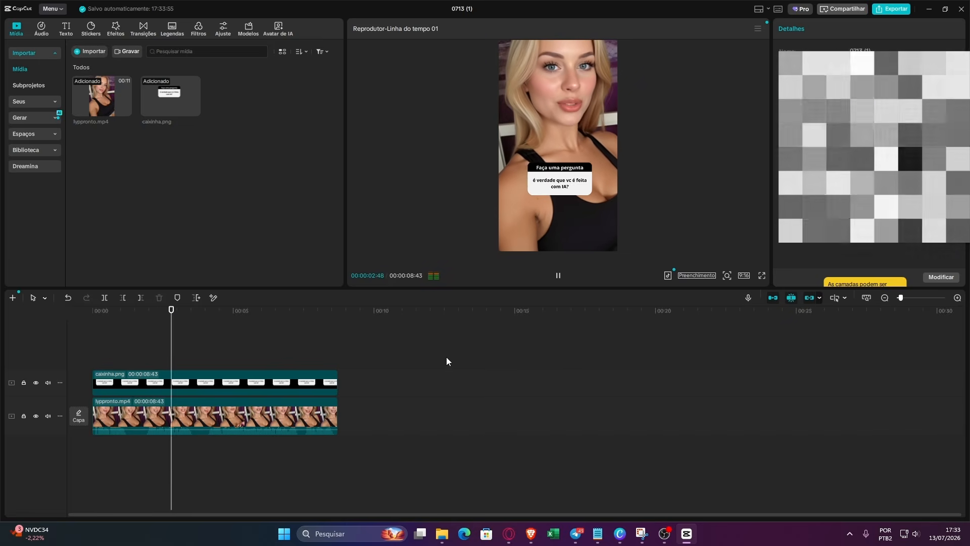
click(293, 415)
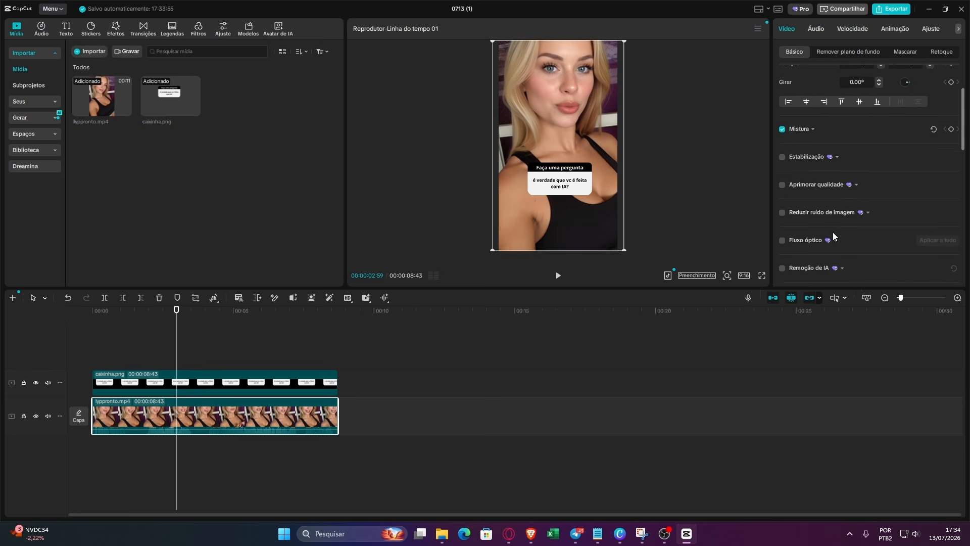
scroll(832, 232, down, 10)
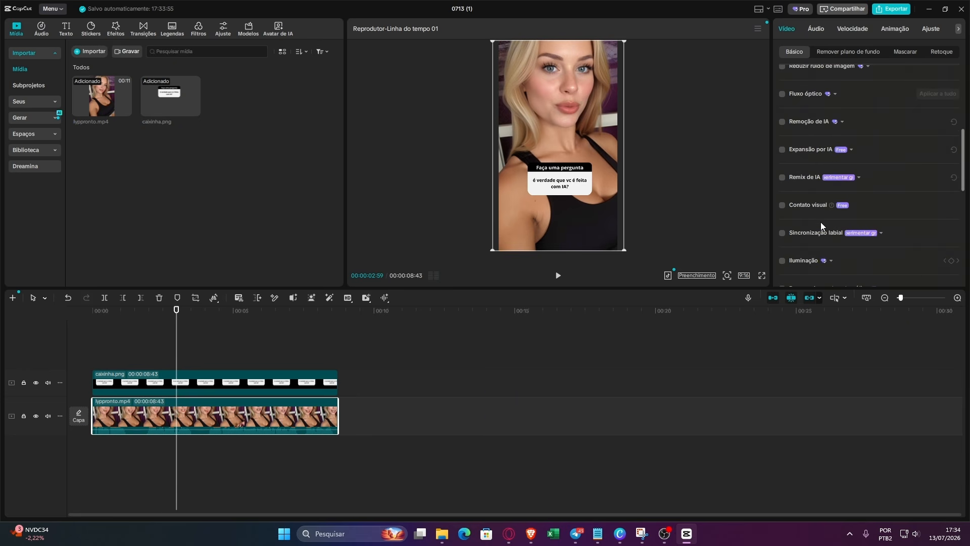
click(782, 196)
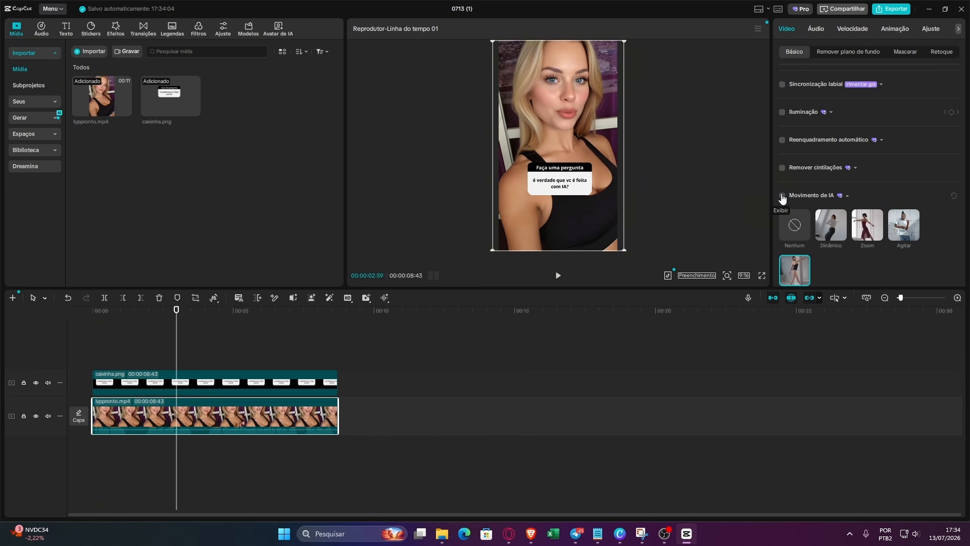
Play the timeline from the start for about one second to check the selfie video without AI motion.
click(101, 310)
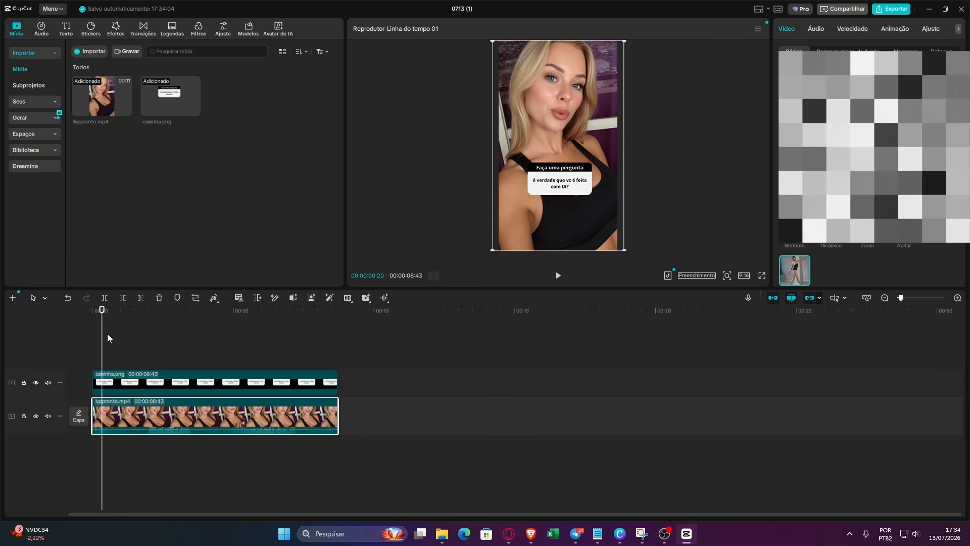
click(91, 335)
drag(102, 340, 91, 345)
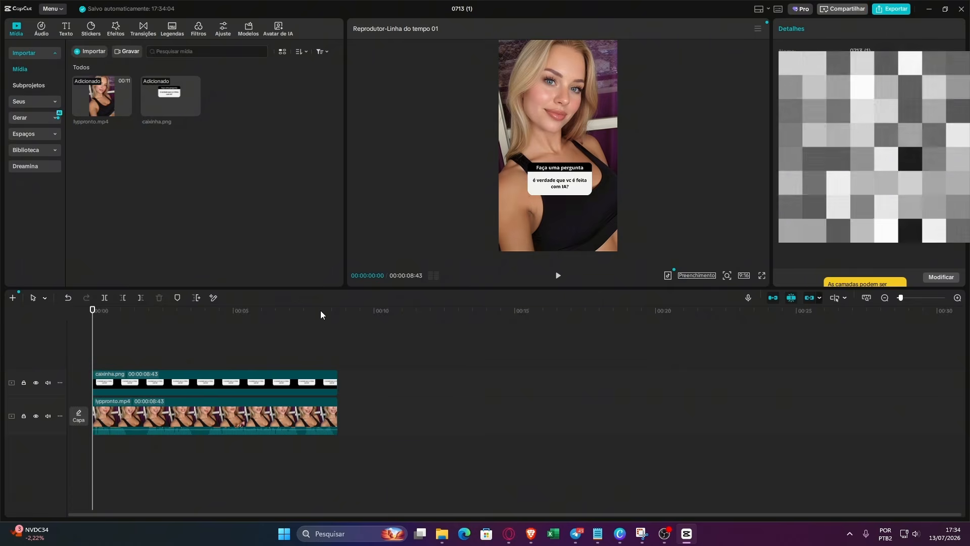
key(space)
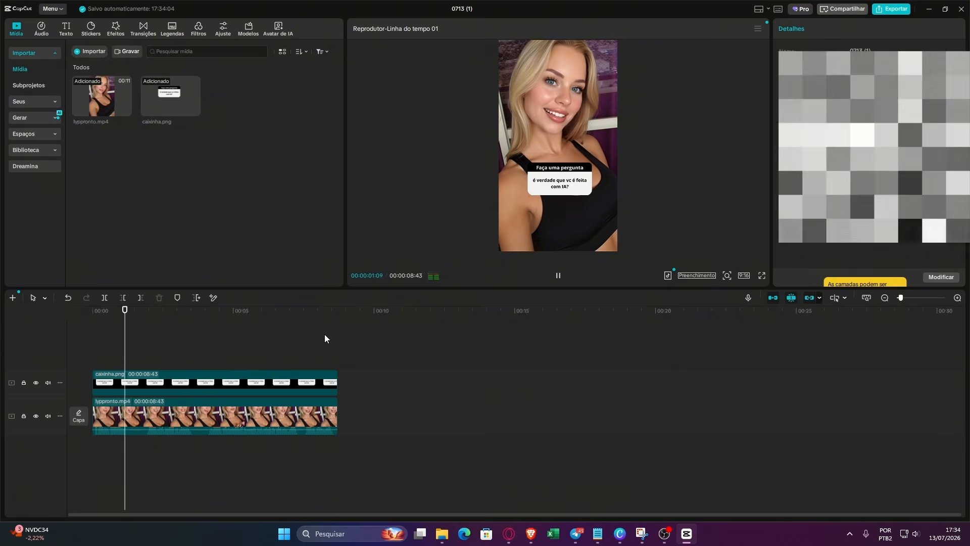
key(space)
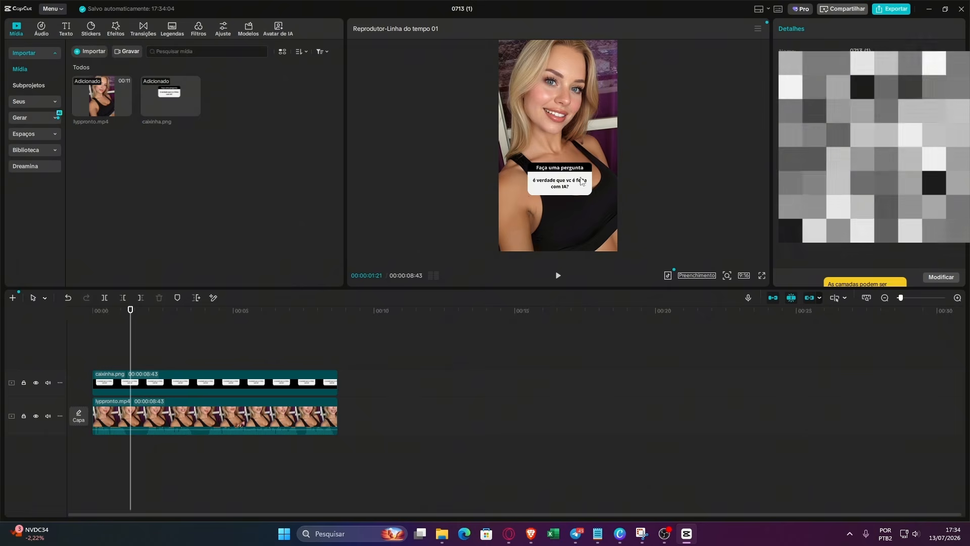
Select the selfie video clip and examine its Movimento de IA setting and motion presets.
click(295, 413)
scroll(853, 222, down, 5)
scroll(835, 212, down, 1)
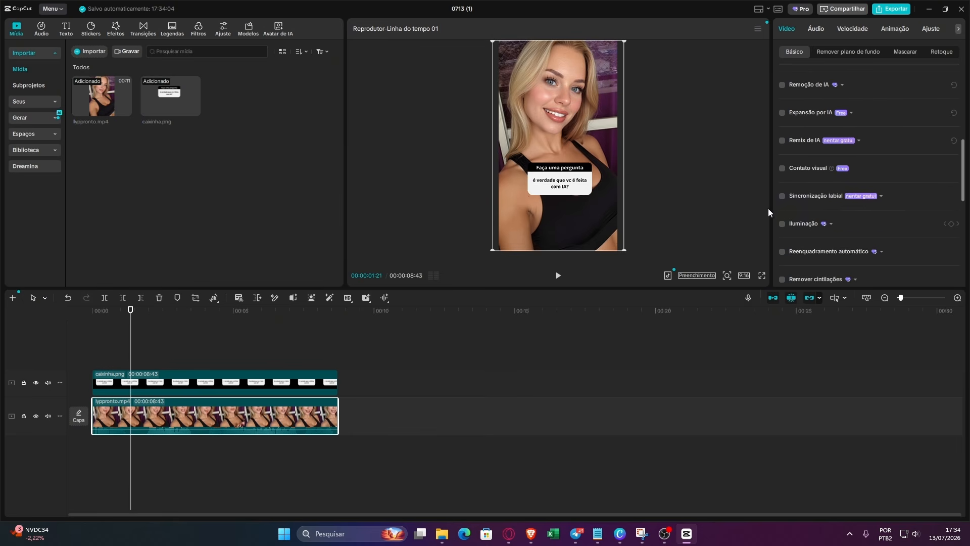
scroll(798, 225, down, 2)
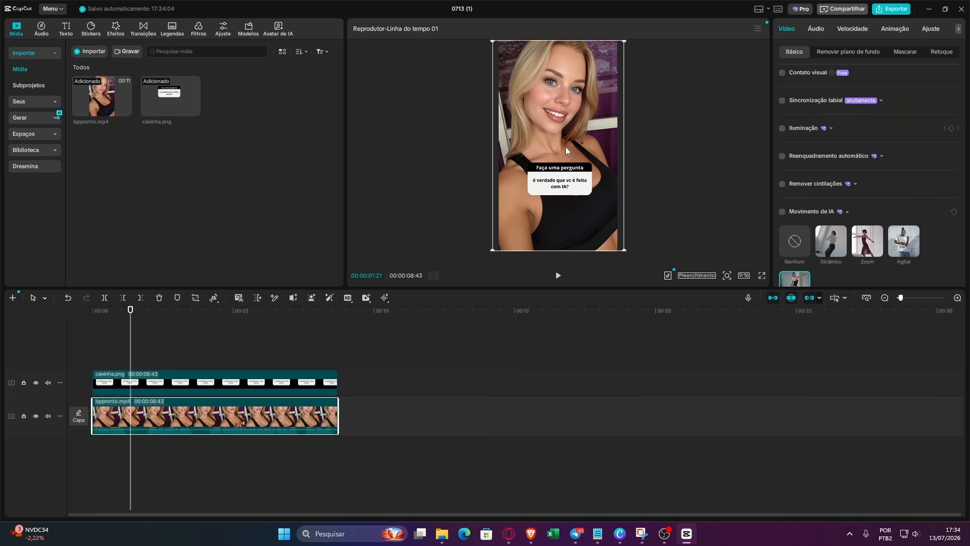
scroll(869, 255, down, 1)
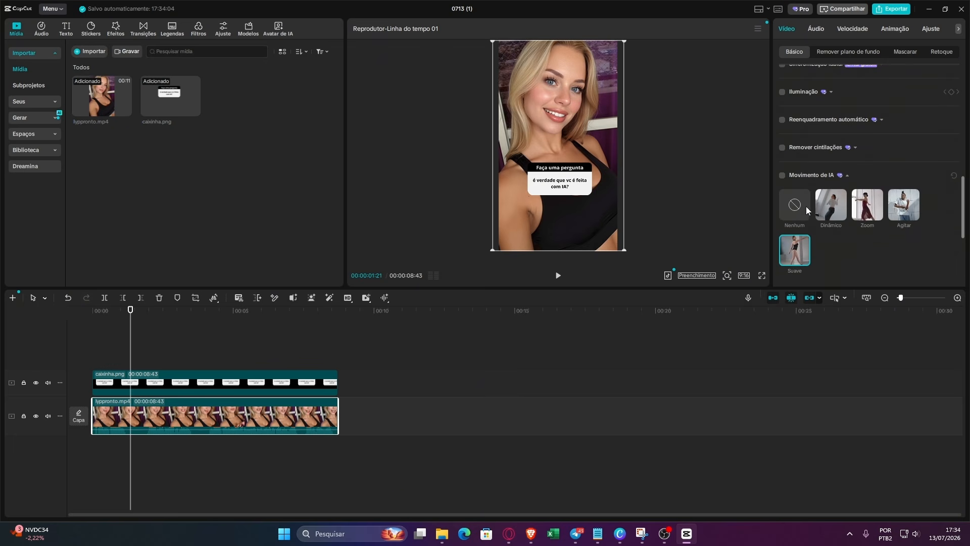
scroll(805, 207, up, 1)
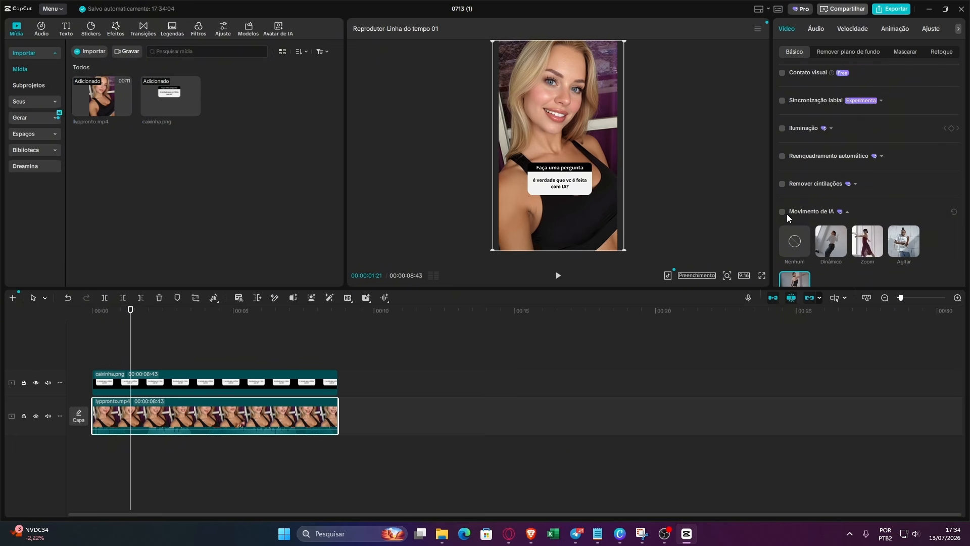
Play the timeline from the start to review the talking selfie with the question-box overlay.
click(95, 351)
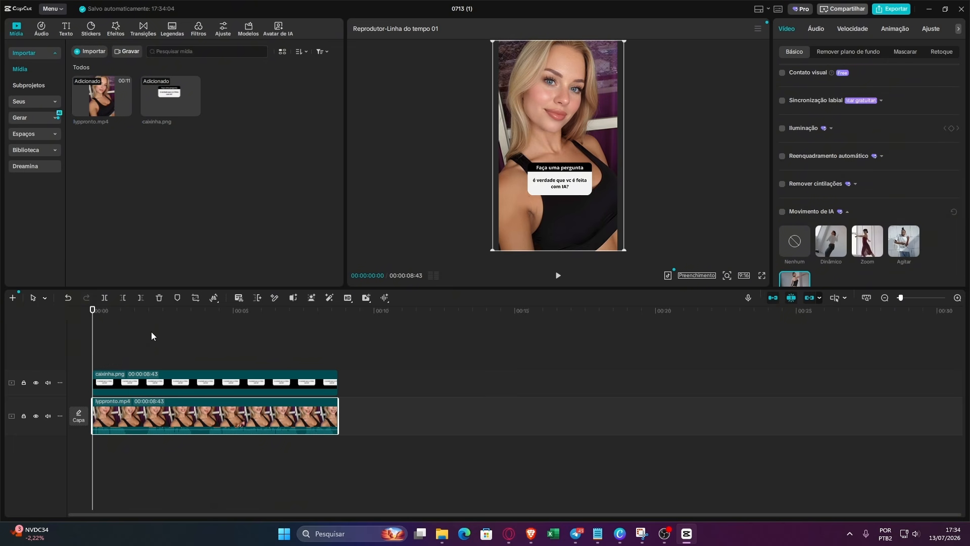
click(125, 383)
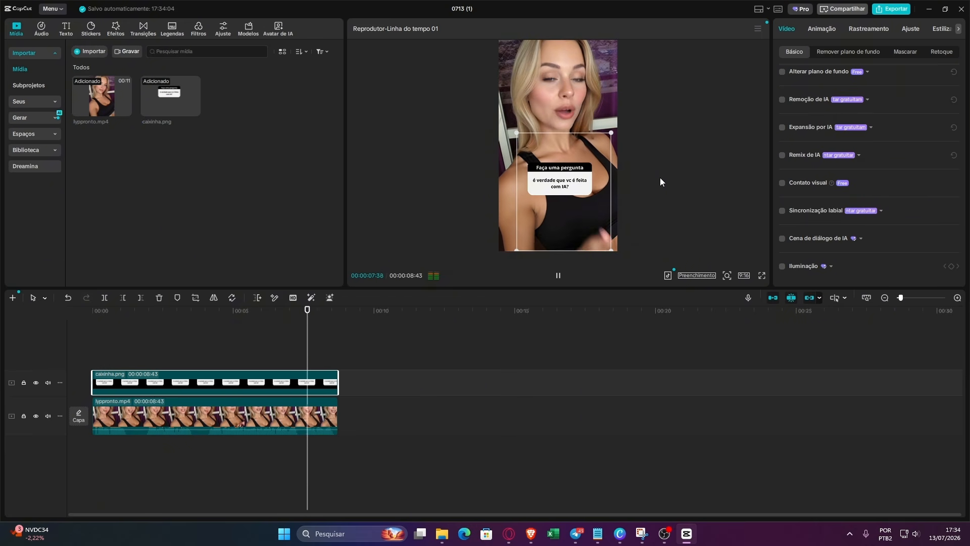
key(space)
key(space)
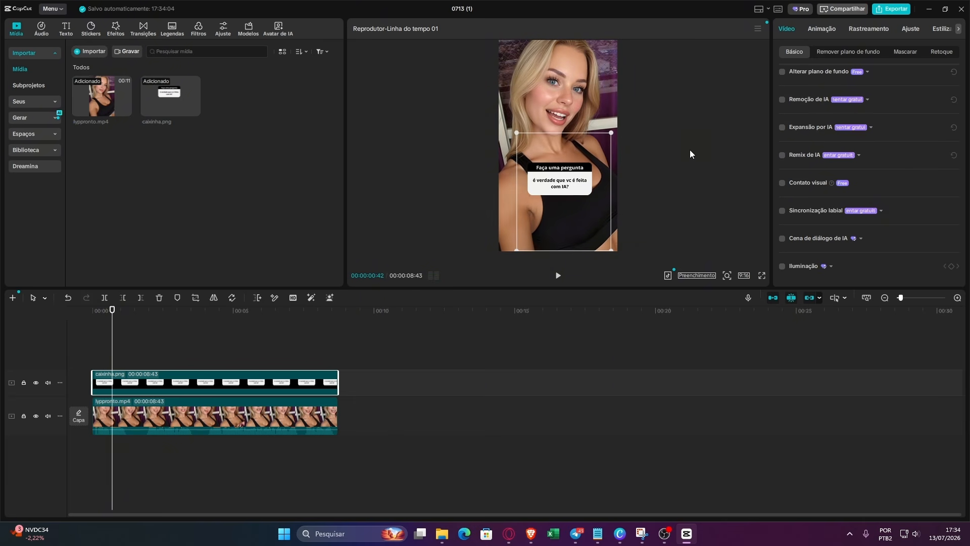
Switch to the WAN2.2 - LIP SYNC REALISTA (PRO) workflow and review its reference photo and generated video nodes.
mouse_move(572, 174)
mouse_down()
mouse_move(574, 60)
mouse_move(566, 196)
mouse_move(568, 181)
mouse_up()
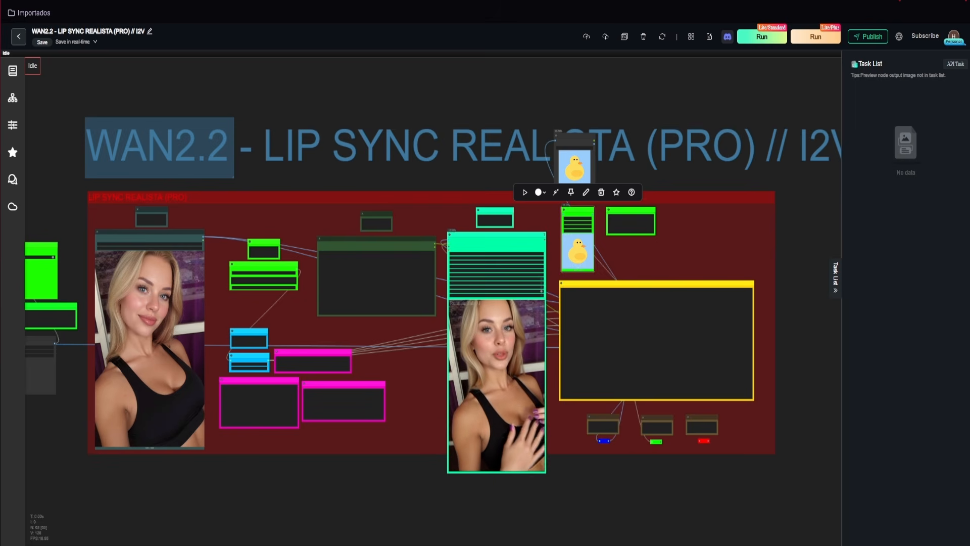
scroll(450, 151, up, 4)
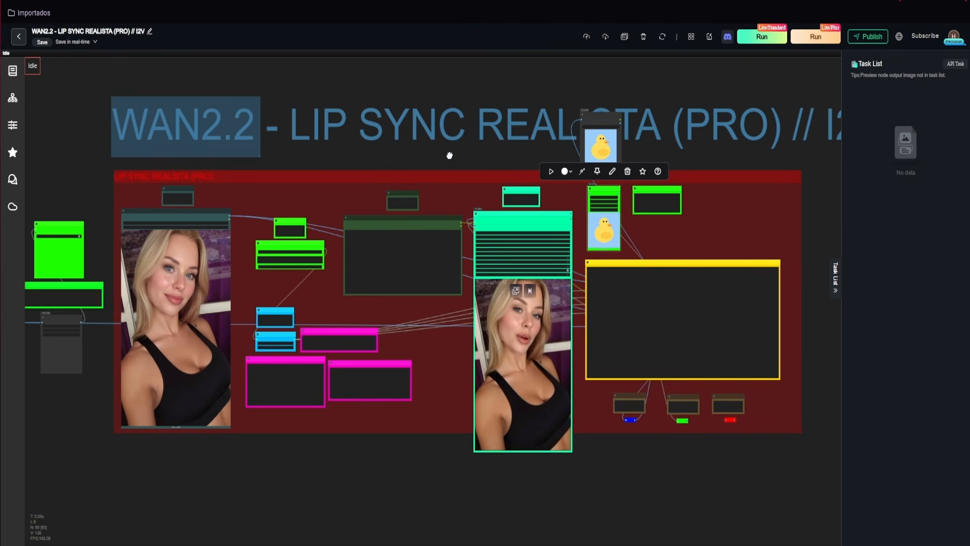
scroll(508, 301, up, 1)
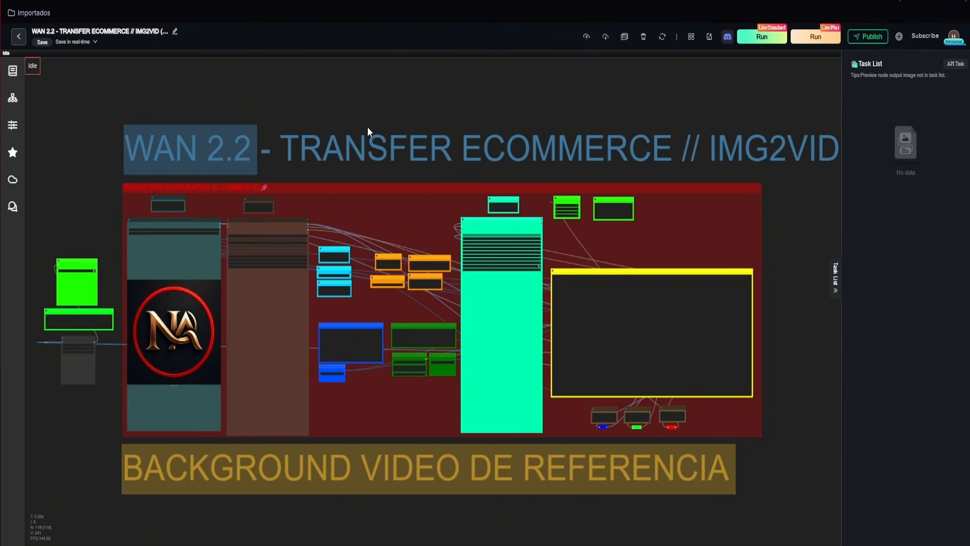
Examine the WAN 2.2 - TRANSFER ECOMMERCE workflow, comparing the reference motion video with the generated video.
drag(408, 106, 491, 114)
drag(371, 234, 460, 223)
scroll(391, 303, up, 4)
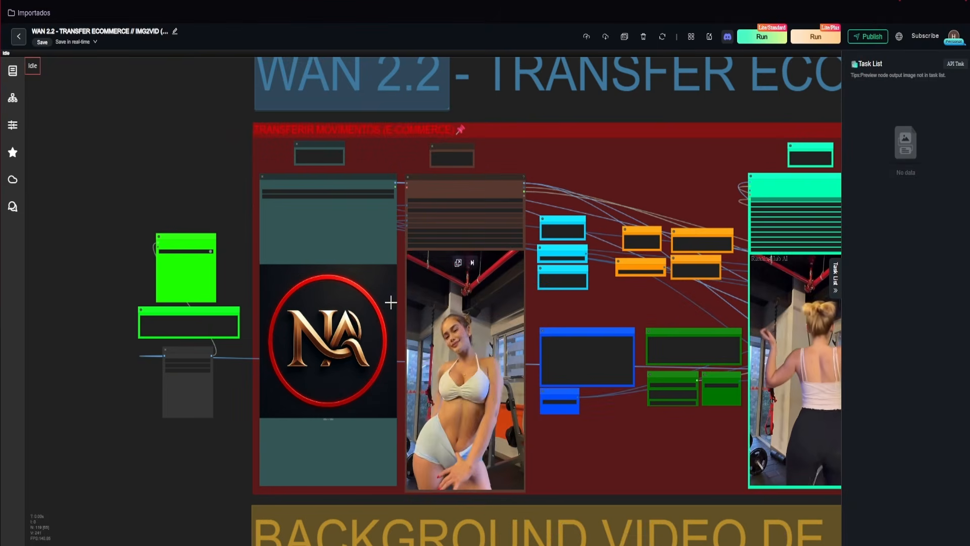
drag(618, 178, 564, 186)
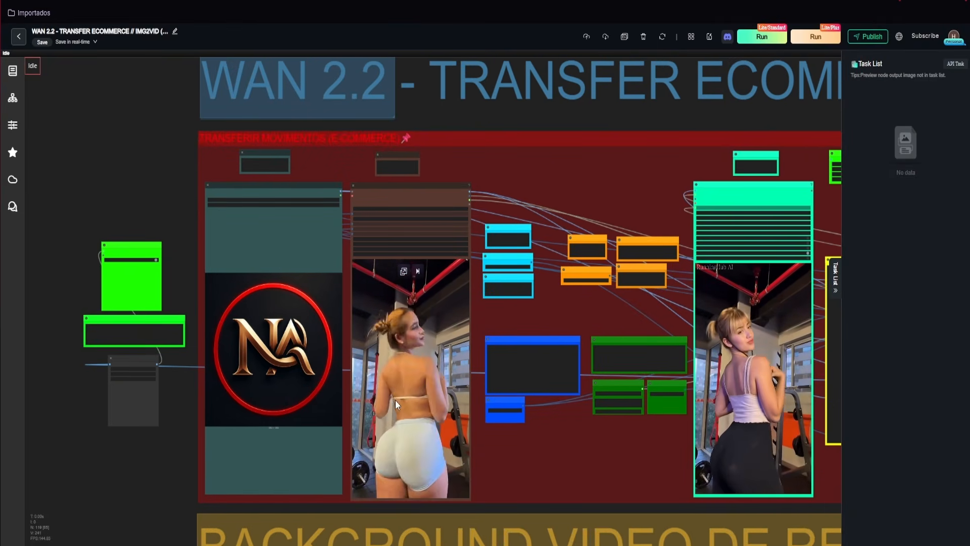
drag(554, 141, 440, 239)
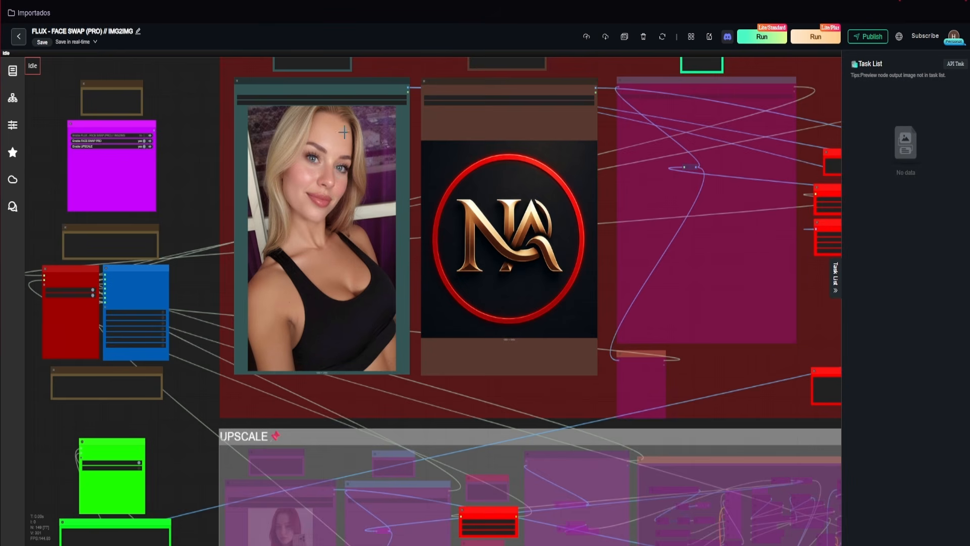
Look over the FLUX - FACE SWAP (PRO) workflow, including its input photos and result nodes.
scroll(343, 133, down, 5)
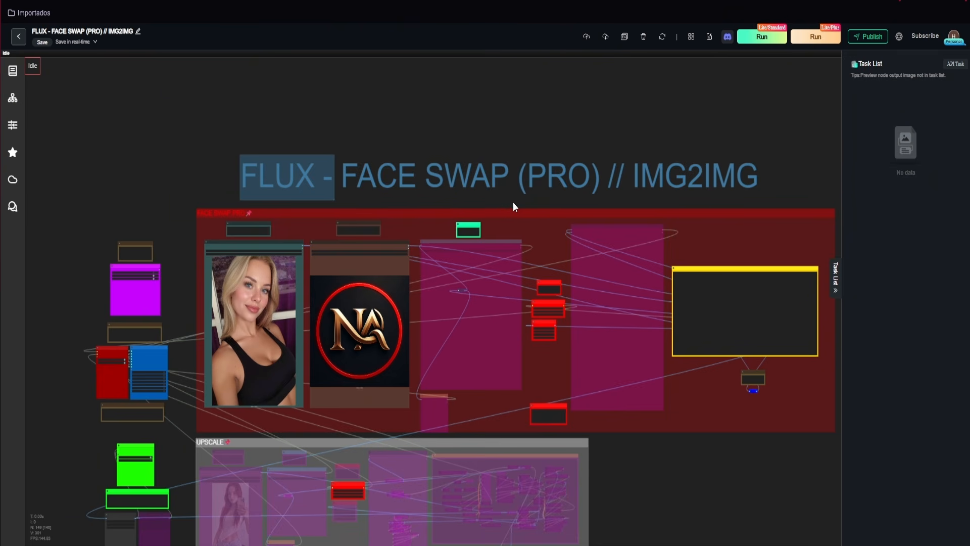
drag(513, 203, 537, 184)
drag(456, 179, 481, 168)
drag(521, 136, 491, 162)
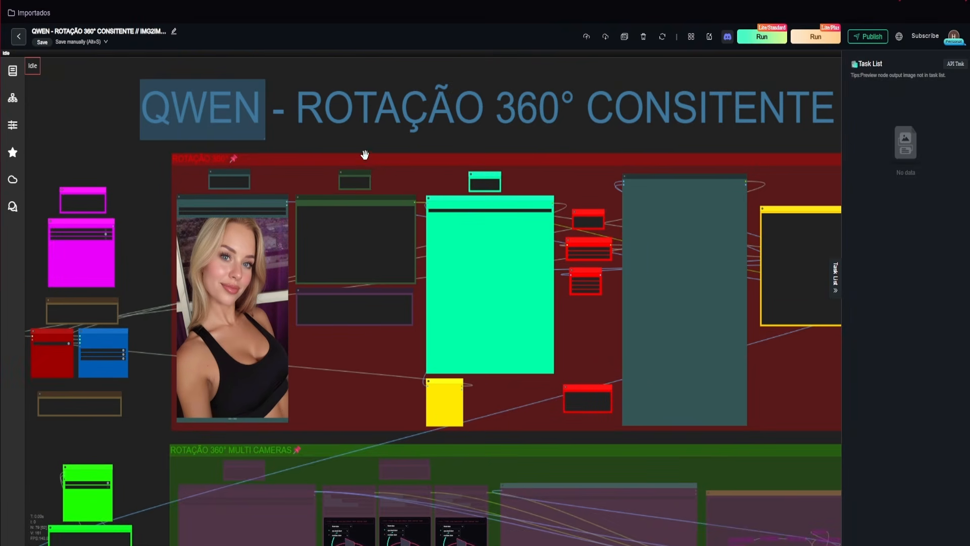
Examine the reference photo, prompt and save nodes in the main group of the QWEN - ROTAÇÃO 360° workflow.
drag(364, 155, 424, 100)
scroll(330, 220, up, 4)
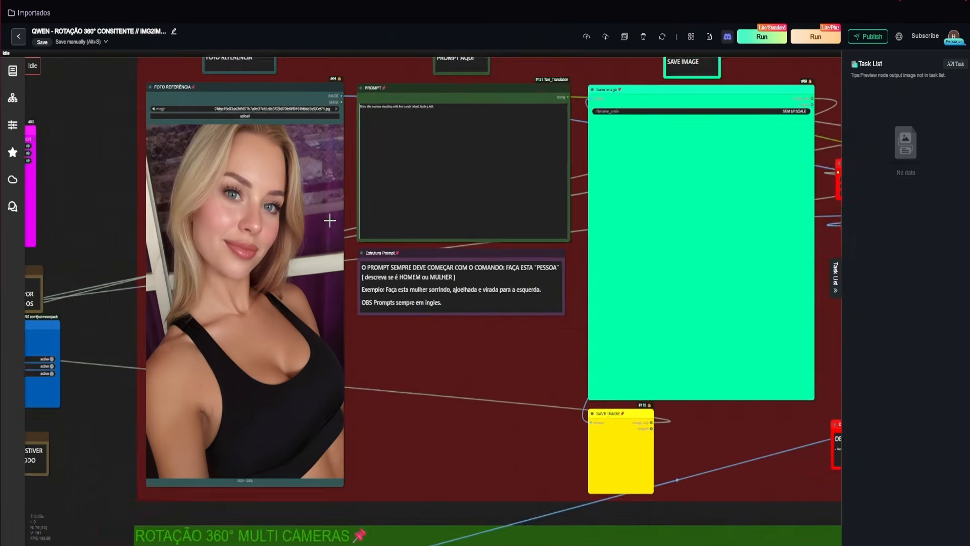
scroll(329, 220, up, 2)
scroll(263, 268, down, 4)
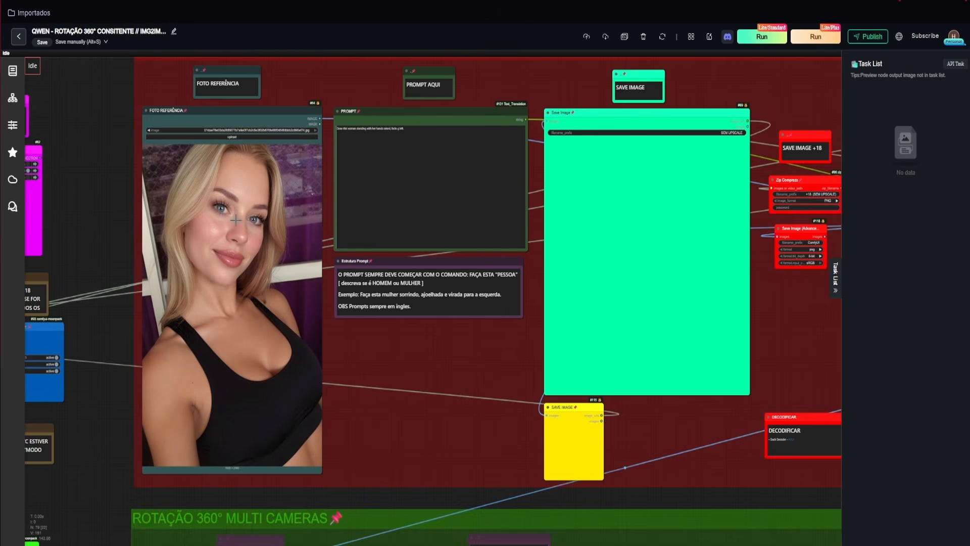
drag(780, 370, 604, 369)
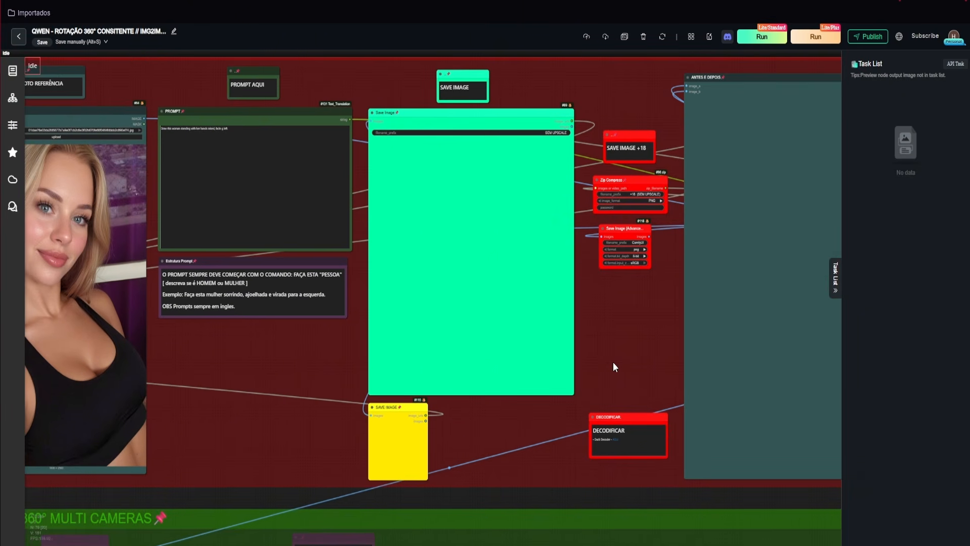
scroll(612, 365, down, 3)
Inspect the ROTAÇÃO 360° MULTI CAMERAS group, with its product reference photo and six camera-angle nodes.
drag(392, 492, 543, 198)
drag(460, 193, 552, 176)
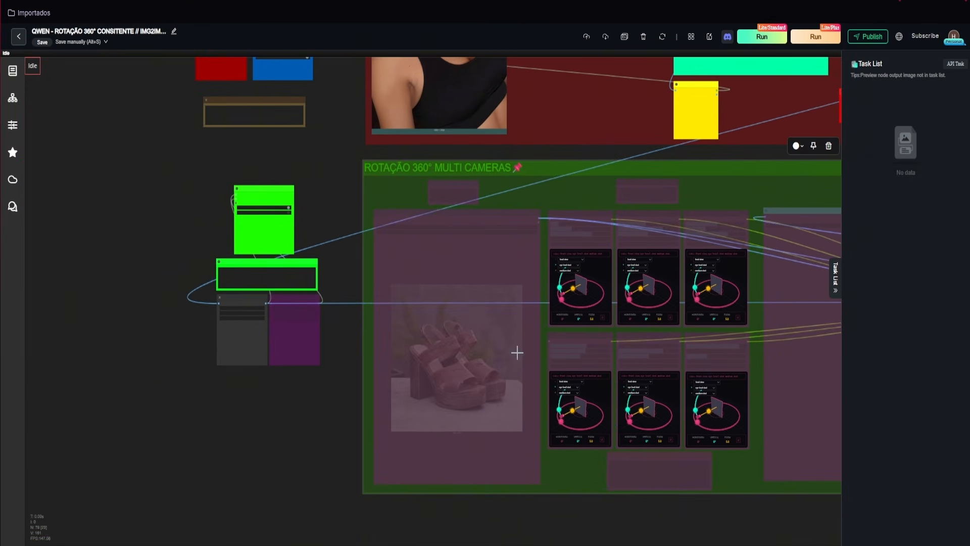
scroll(523, 339, up, 4)
drag(544, 296, 398, 307)
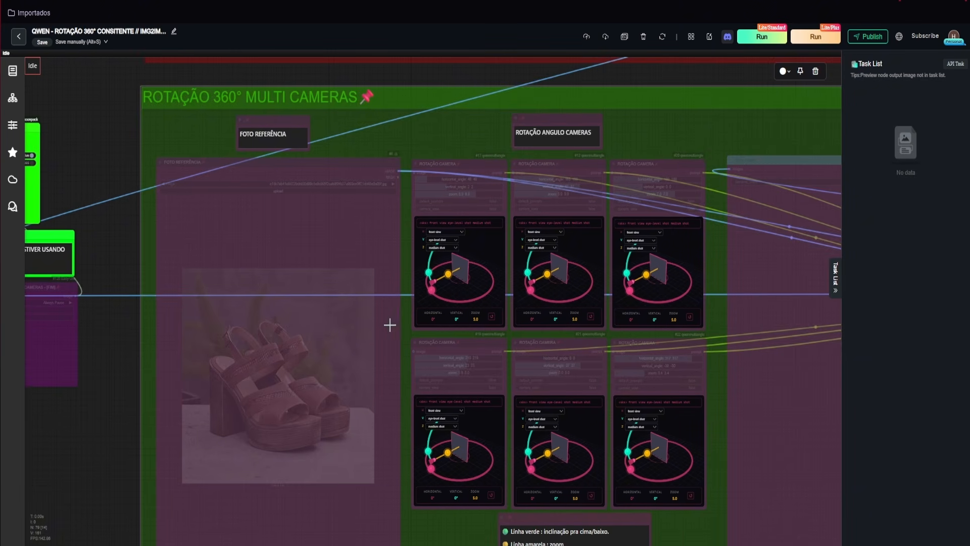
drag(398, 324, 329, 347)
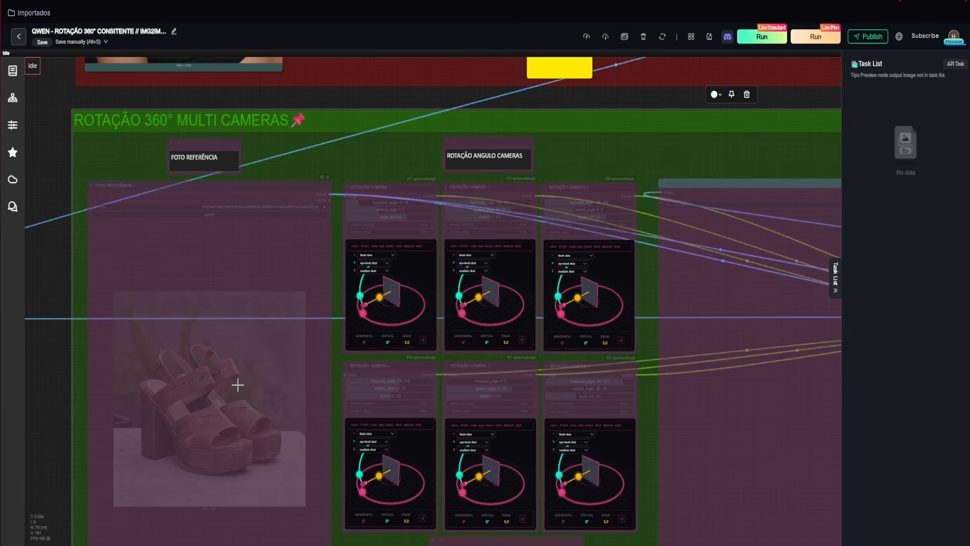
drag(402, 180, 473, 538)
Look over the WAN 2.2 - GERAR VIDEOS // I2V workflow, from its reference photo to the video output nodes.
drag(581, 199, 564, 260)
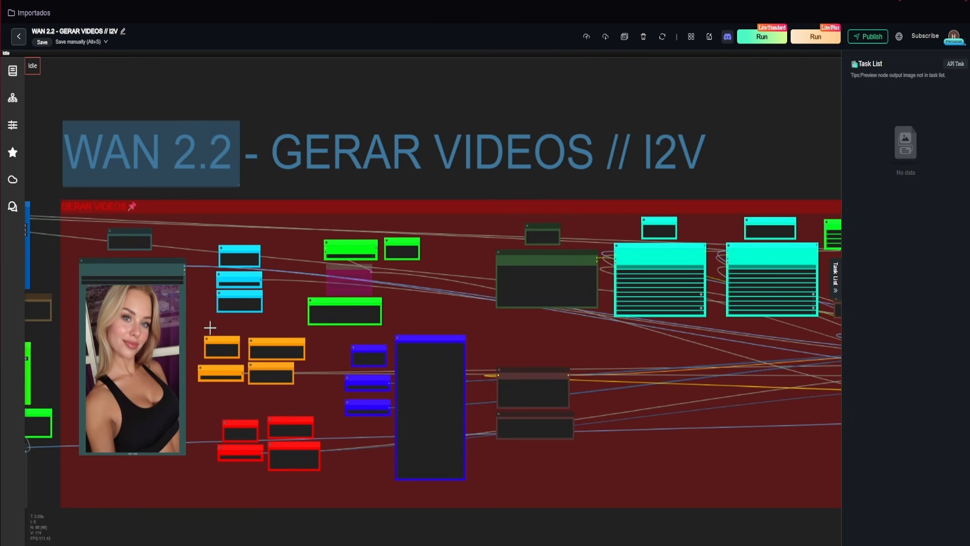
drag(171, 237, 324, 245)
scroll(327, 244, up, 3)
scroll(327, 244, down, 5)
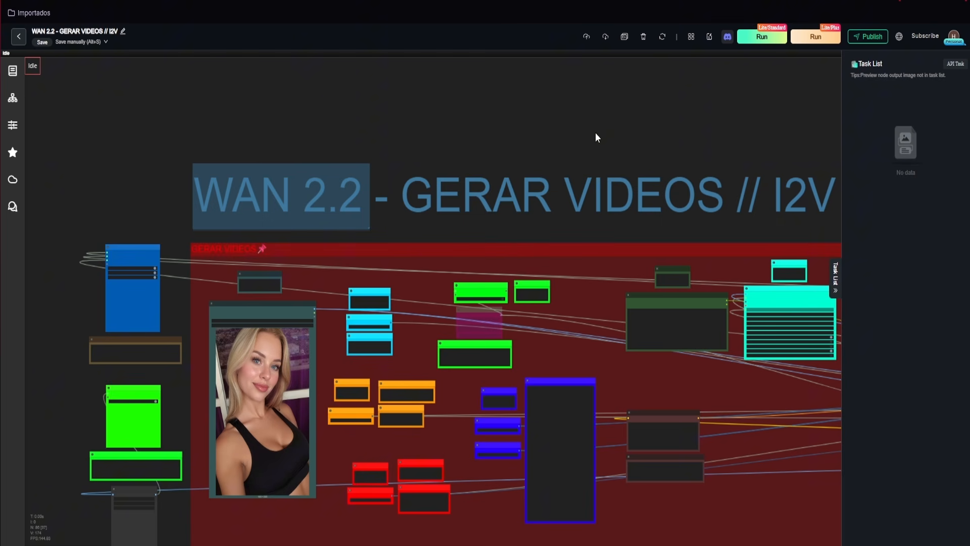
drag(683, 141, 522, 148)
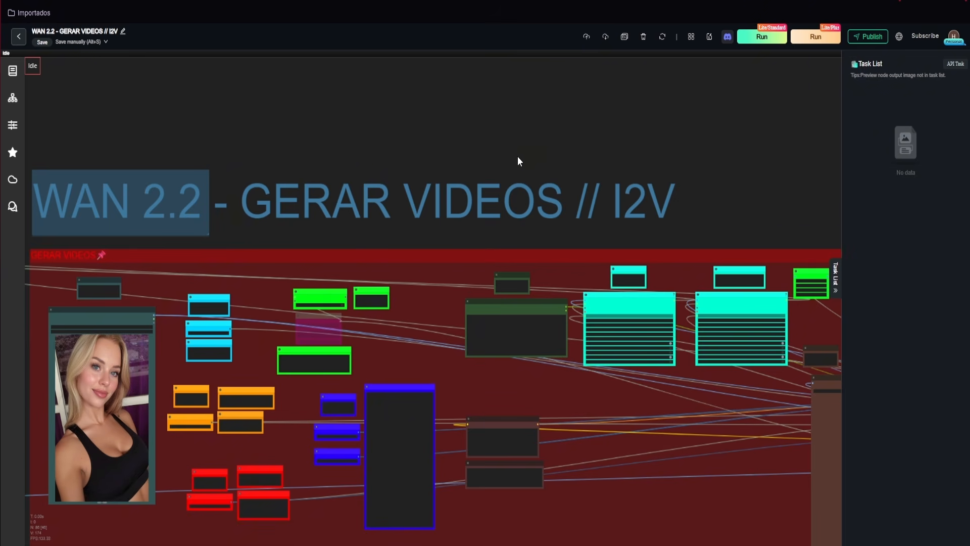
drag(482, 157, 535, 157)
drag(464, 145, 526, 150)
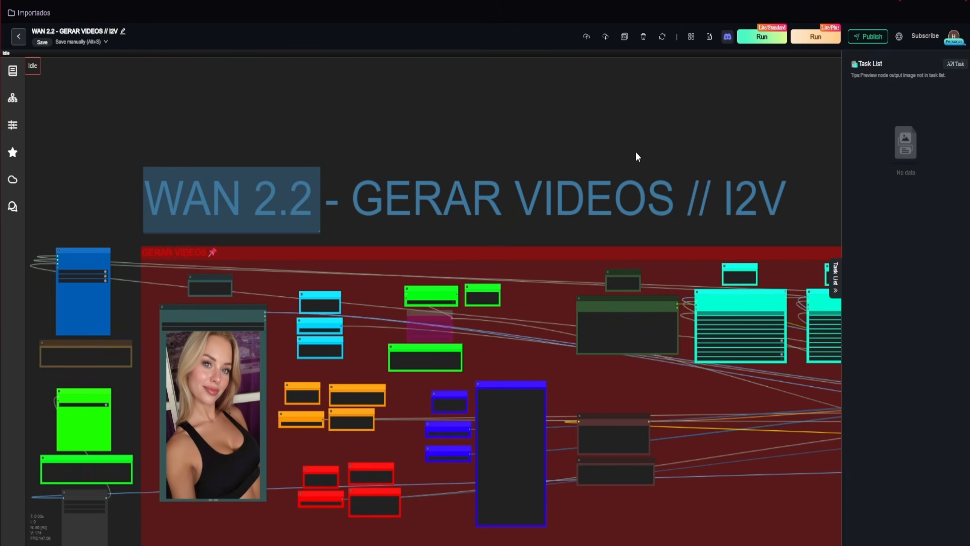
drag(634, 156, 569, 162)
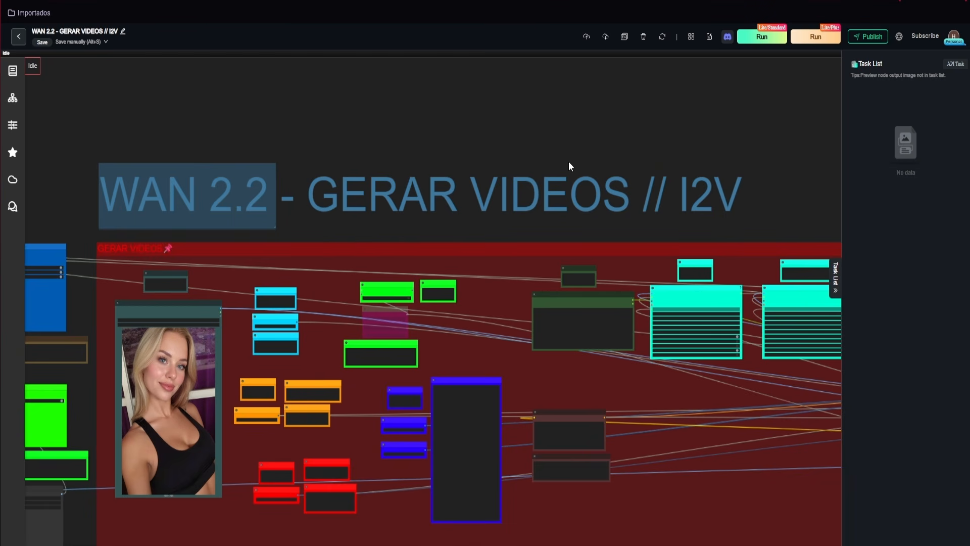